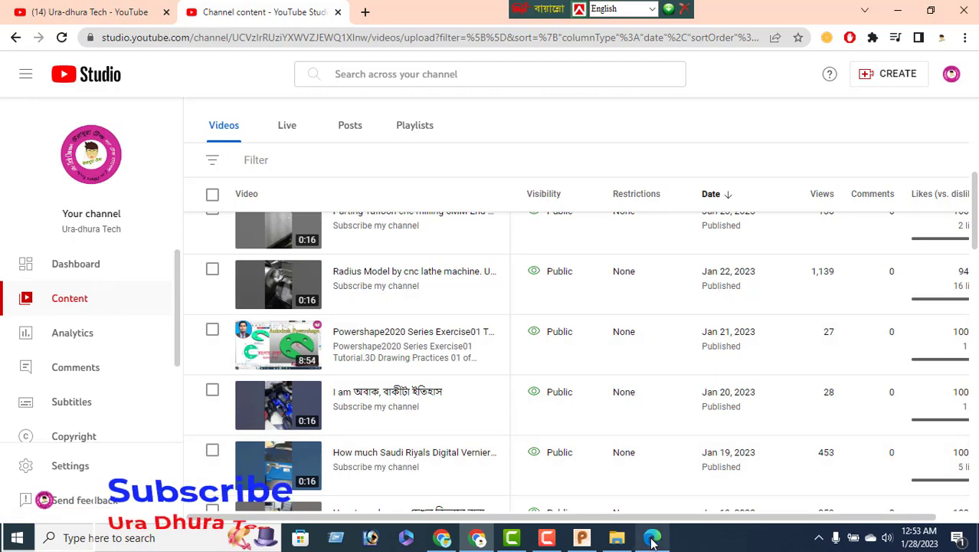
Bring the SolidWorks drawing exercises PDF in Edge to the front
left_click(653, 538)
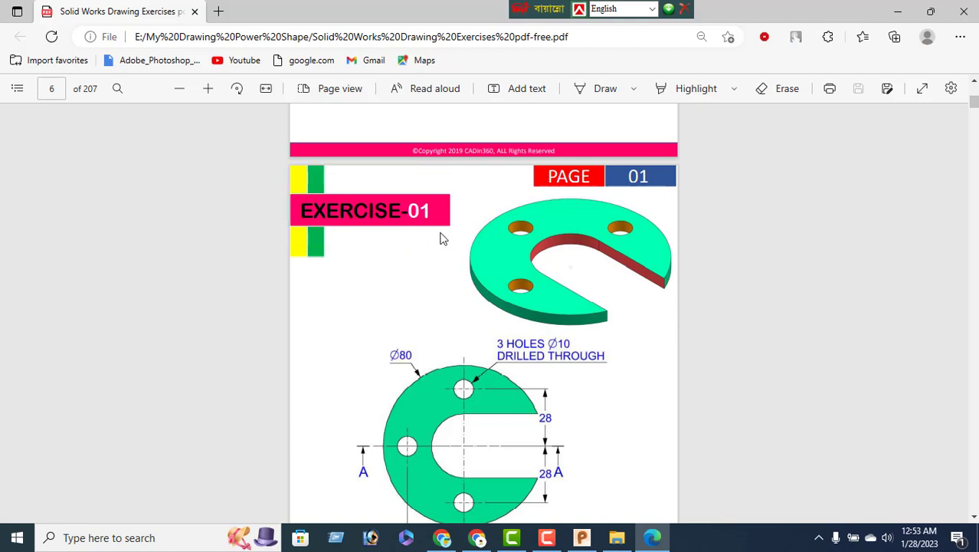
Scroll the PDF to page 7 to show the Exercise-02 bracket with its R30 and R15 dimensions
scroll(475, 272, "down", 4)
scroll(474, 284, "down", 3)
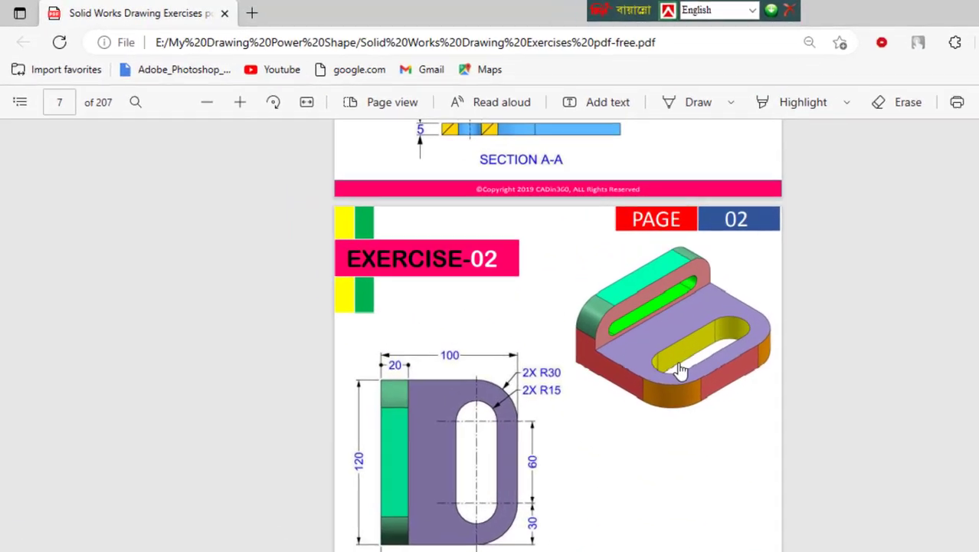
scroll(693, 478, "down", 1)
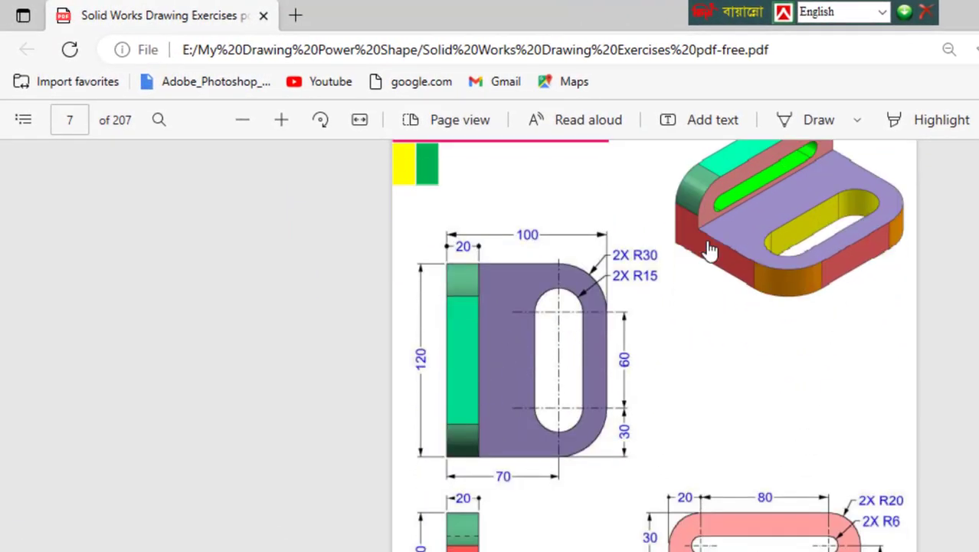
scroll(761, 328, "up", 3)
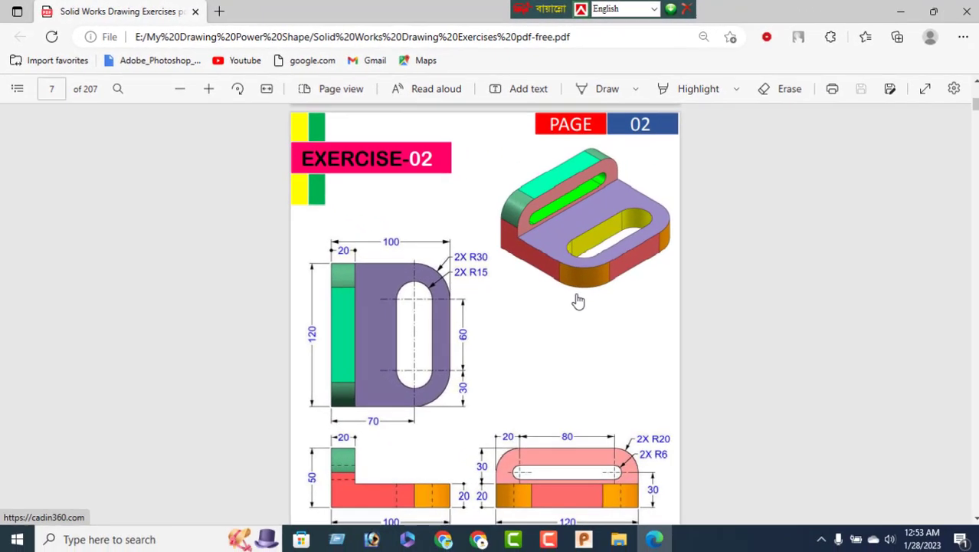
scroll(578, 301, "down", 2)
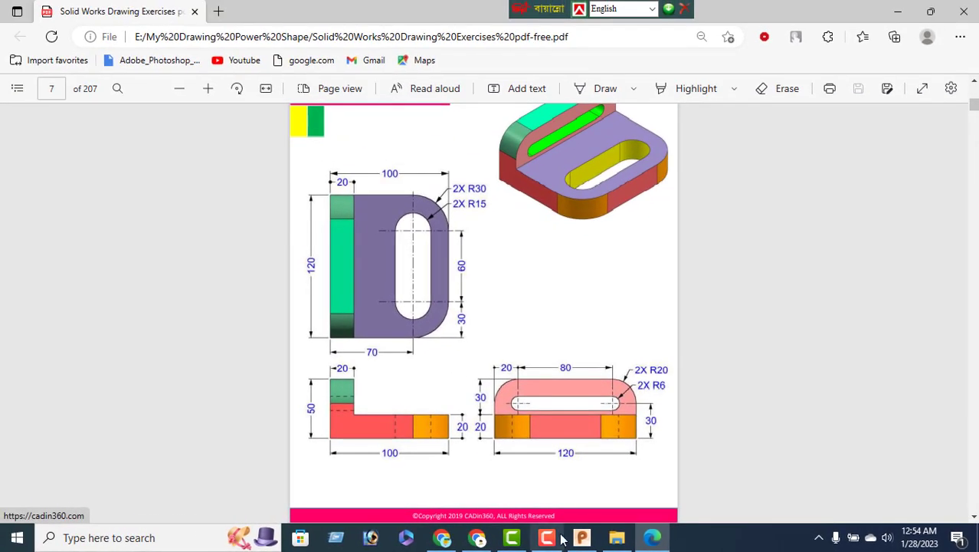
In PowerShape, draw a vertical wireframe line with the Line tool
left_click(582, 537)
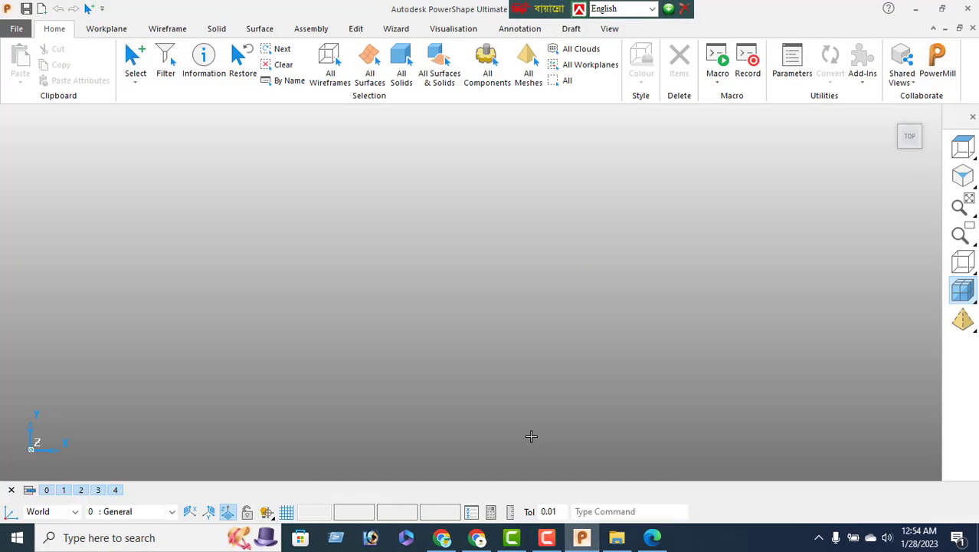
left_click(652, 538)
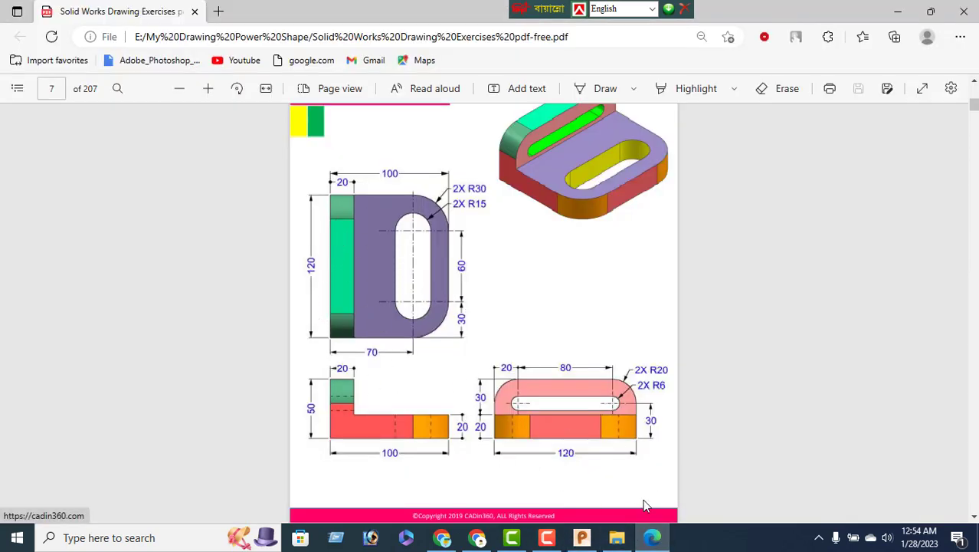
left_click(582, 537)
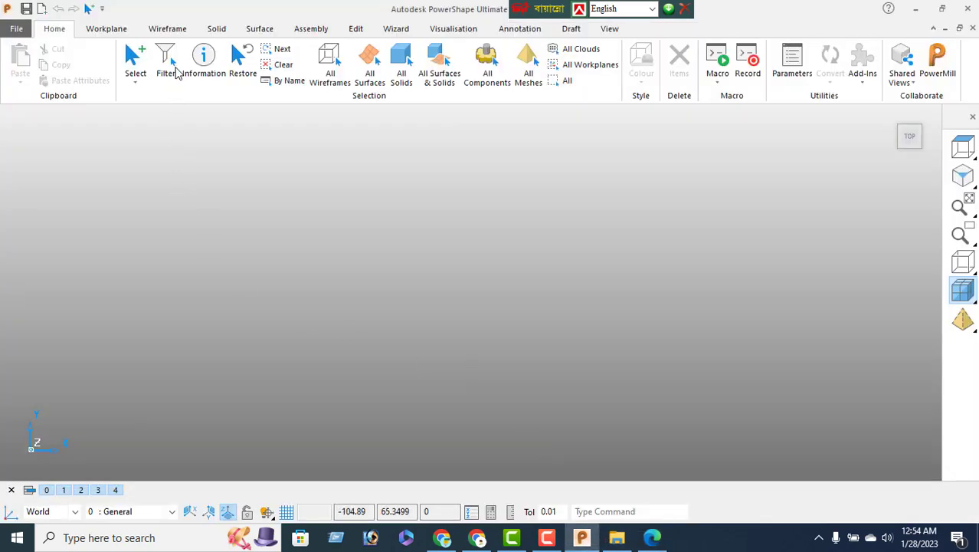
left_click(167, 29)
left_click(20, 62)
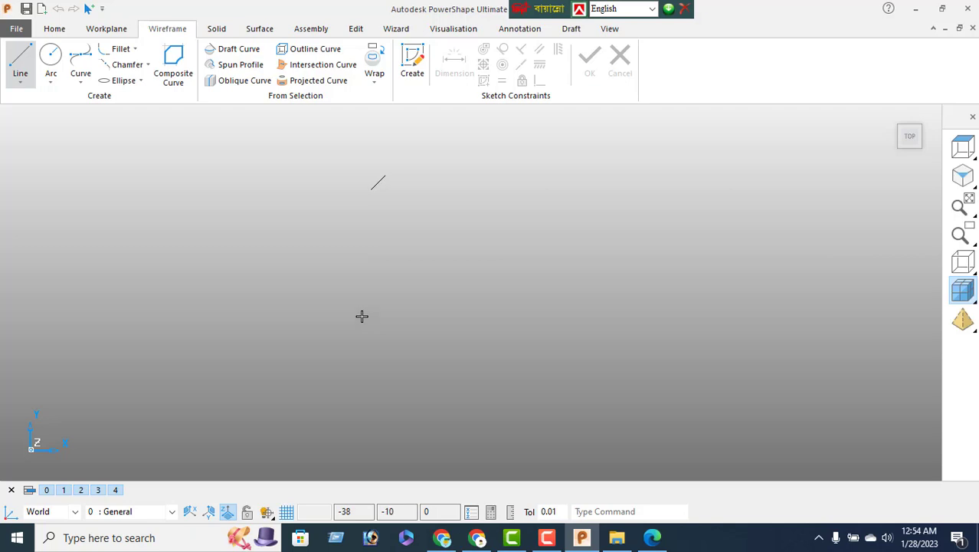
left_click(370, 358)
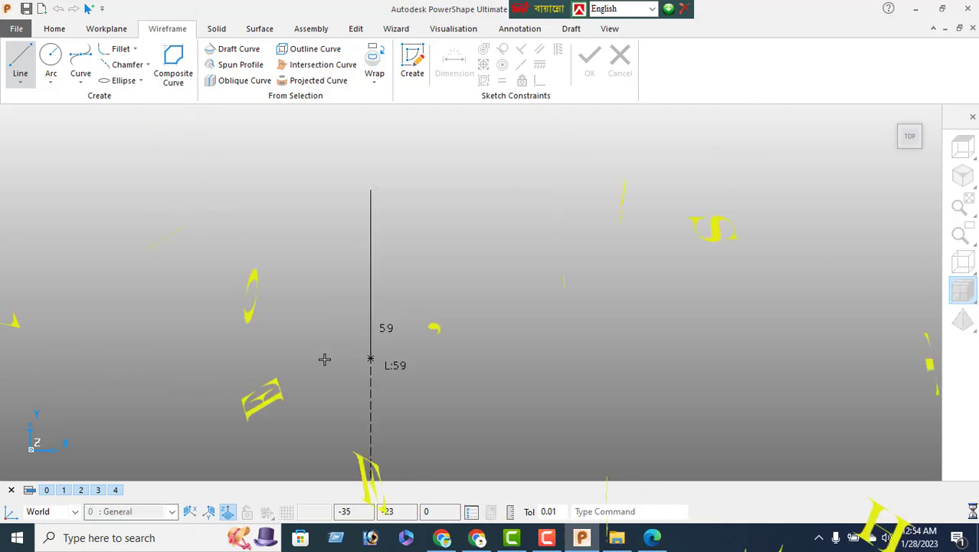
Set the vertical line's length to 120 in the Line Editor and fit the view
right_click(230, 216)
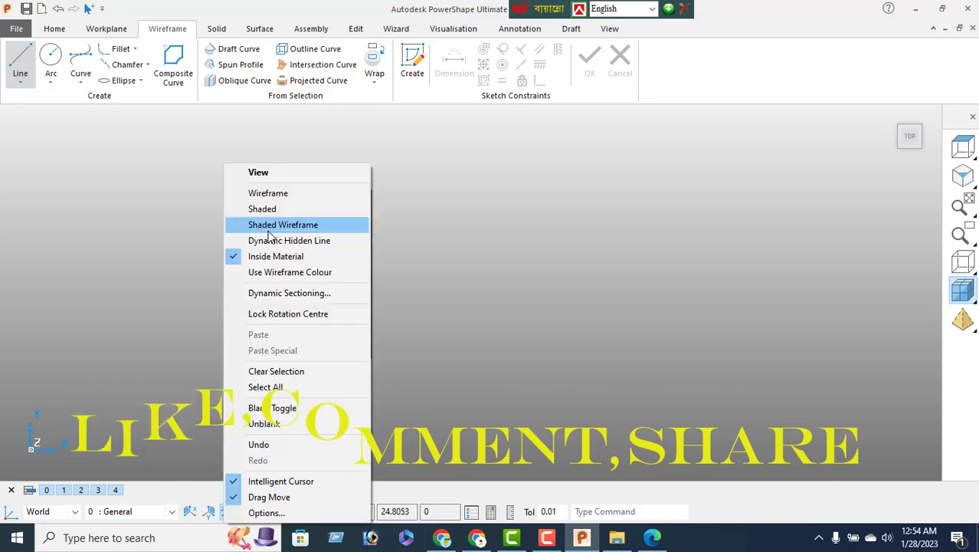
left_click(263, 177)
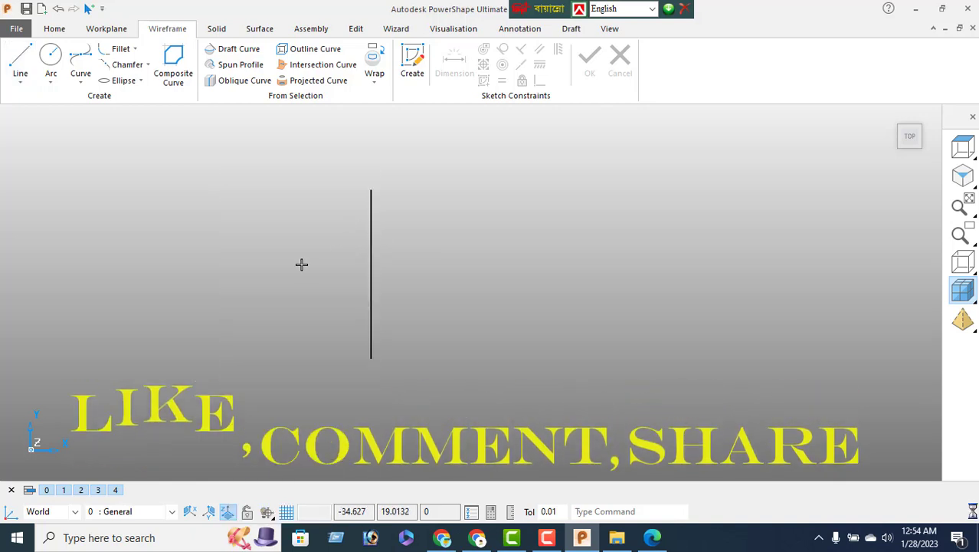
left_click(371, 258)
double_click(374, 258)
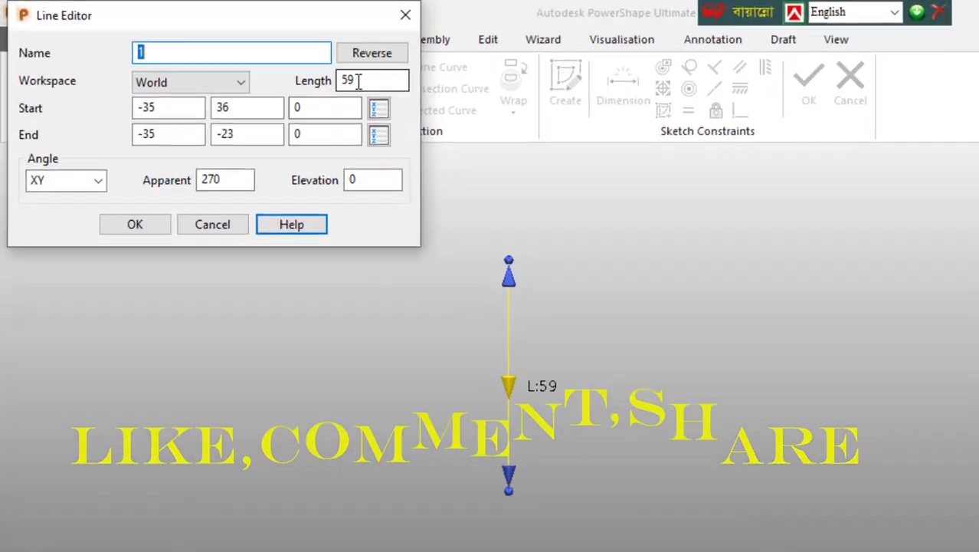
double_click(357, 82)
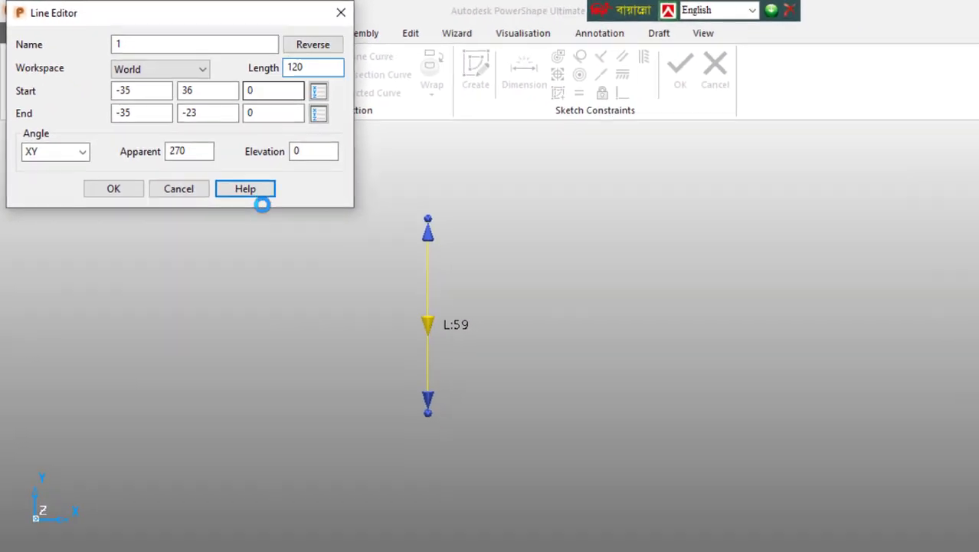
key("Return")
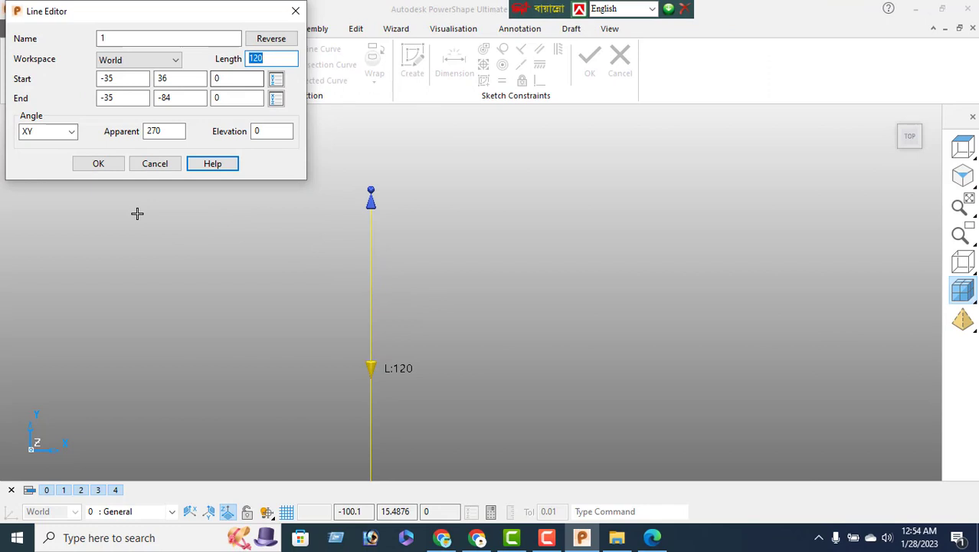
left_click(101, 163)
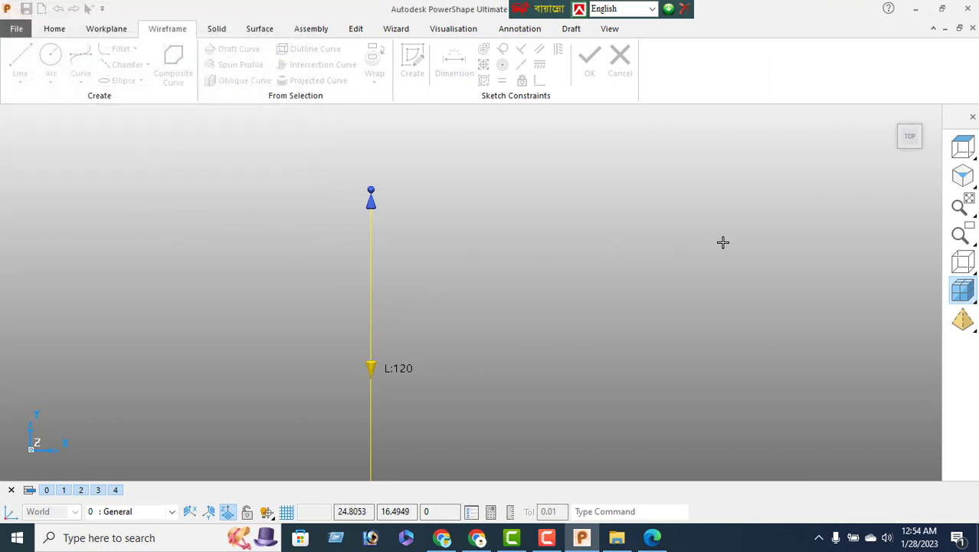
left_click(910, 137)
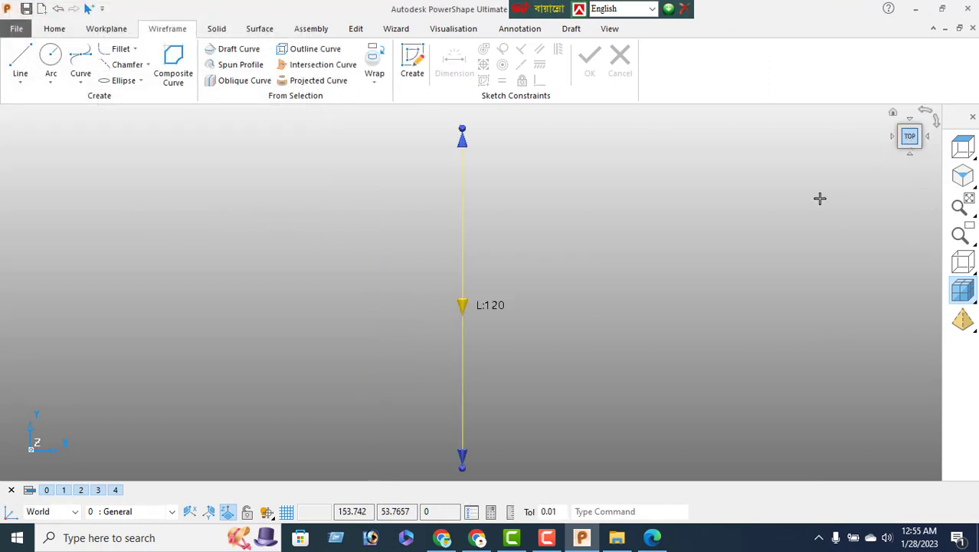
left_click(356, 31)
Offset the vertical line 70 to the right to create a parallel copy
left_click(174, 61)
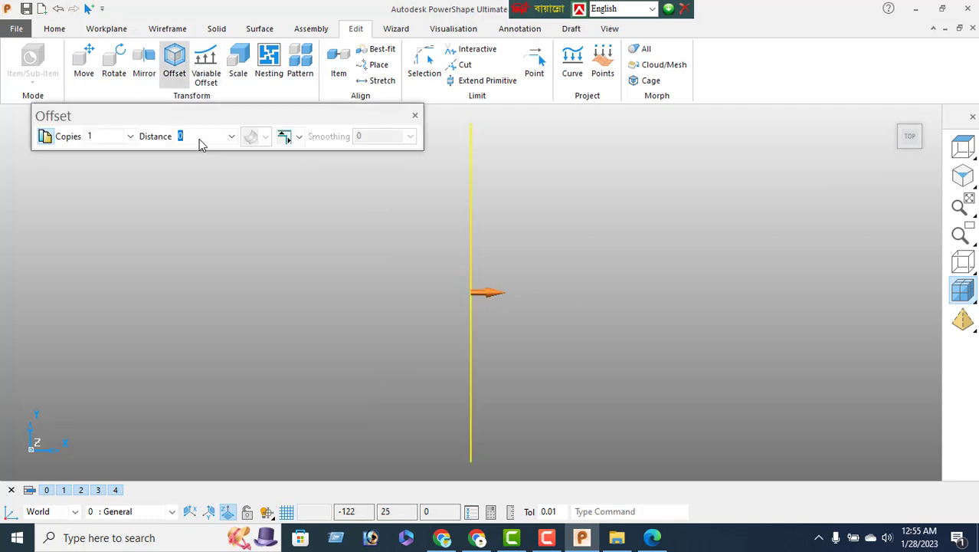
type("70")
key("Return")
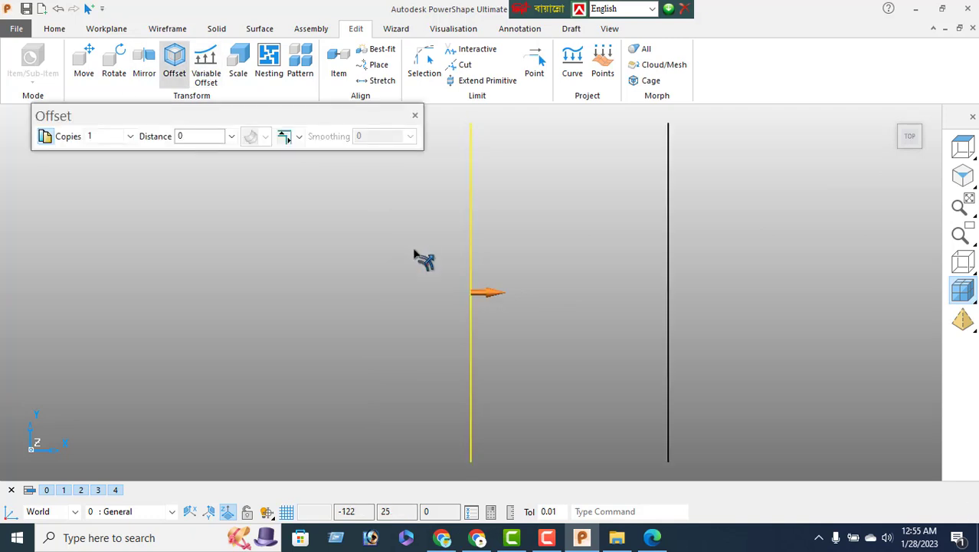
left_click(414, 117)
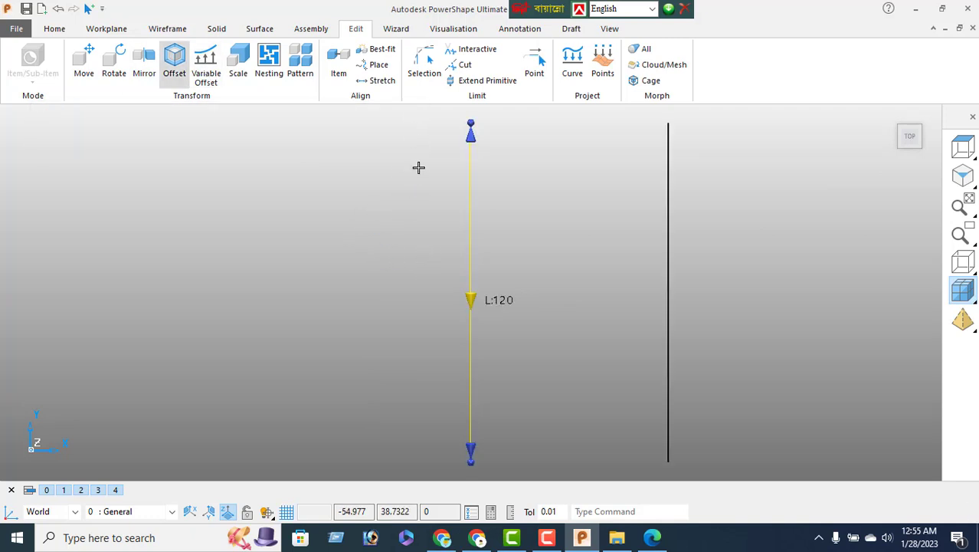
scroll(528, 276, "down", 2)
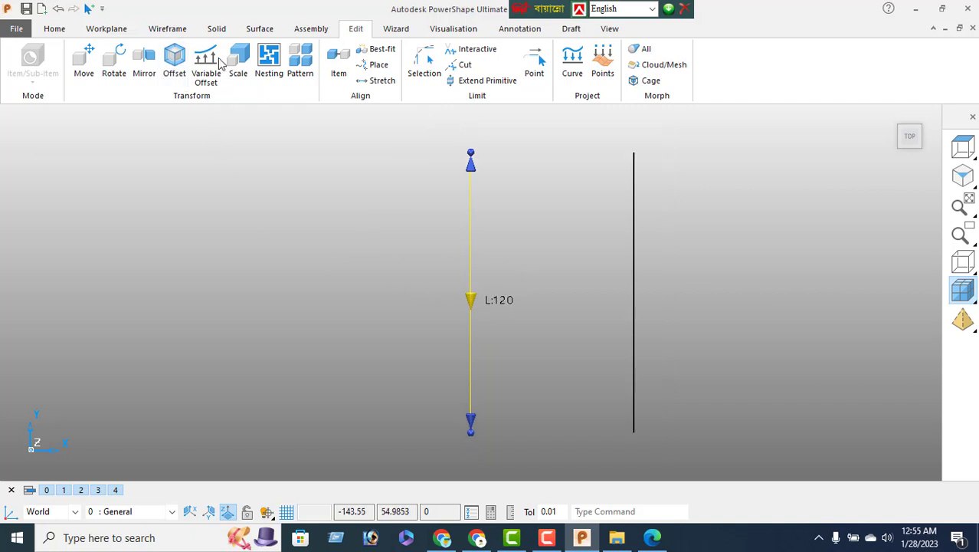
Draw 70-long bottom and top lines joining the two vertical lines' ends
left_click(168, 28)
left_click(20, 62)
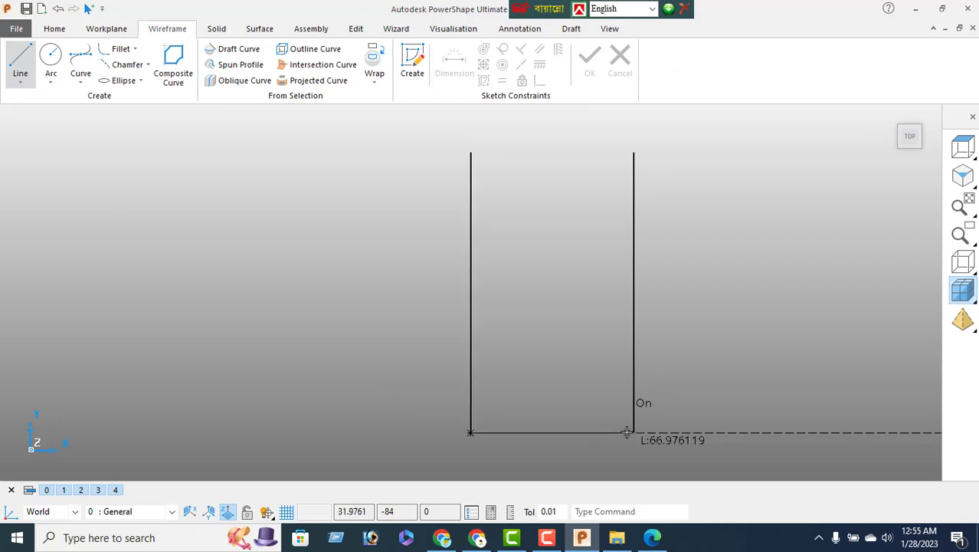
left_click(633, 432)
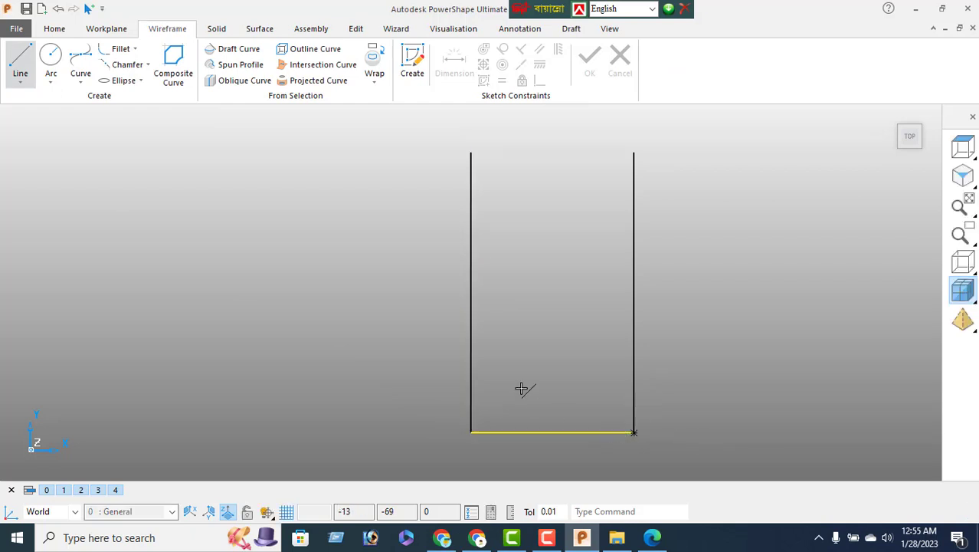
left_click(470, 153)
left_click(633, 153)
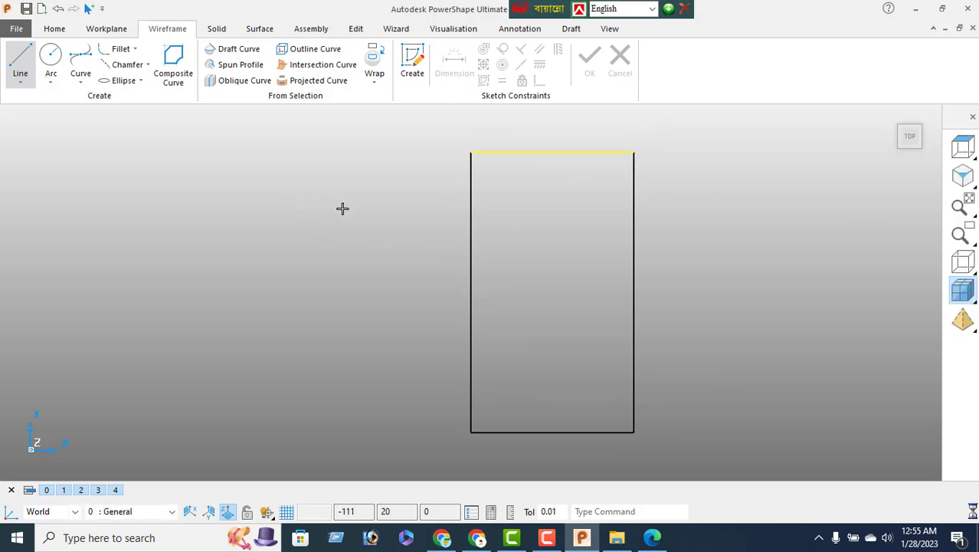
right_click(295, 219)
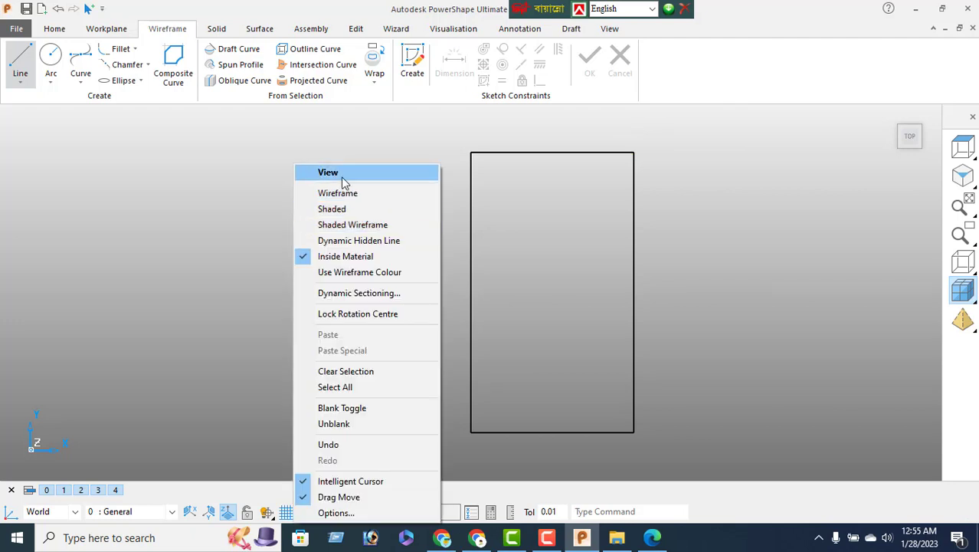
left_click(316, 170)
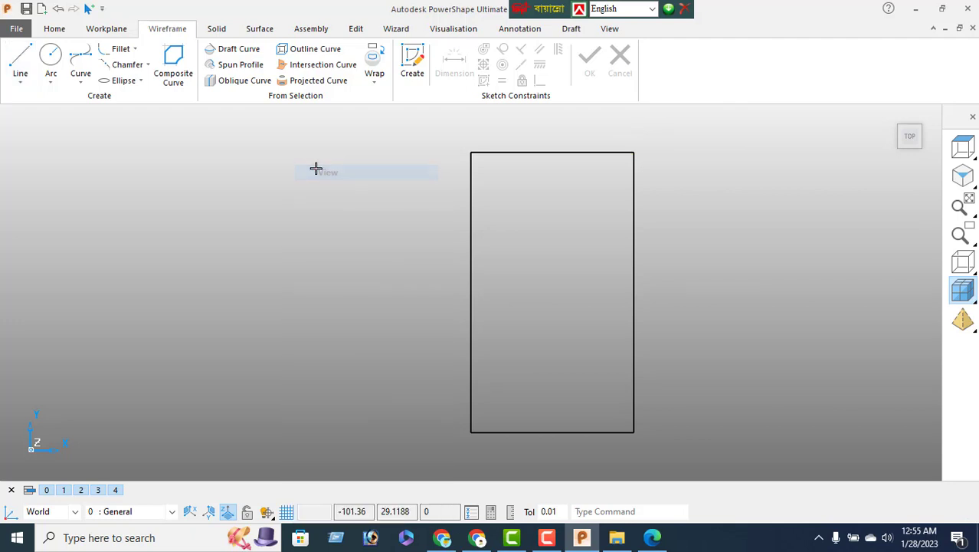
Draw a 70-long horizontal line between the midpoints of the left and right edges
left_click(23, 58)
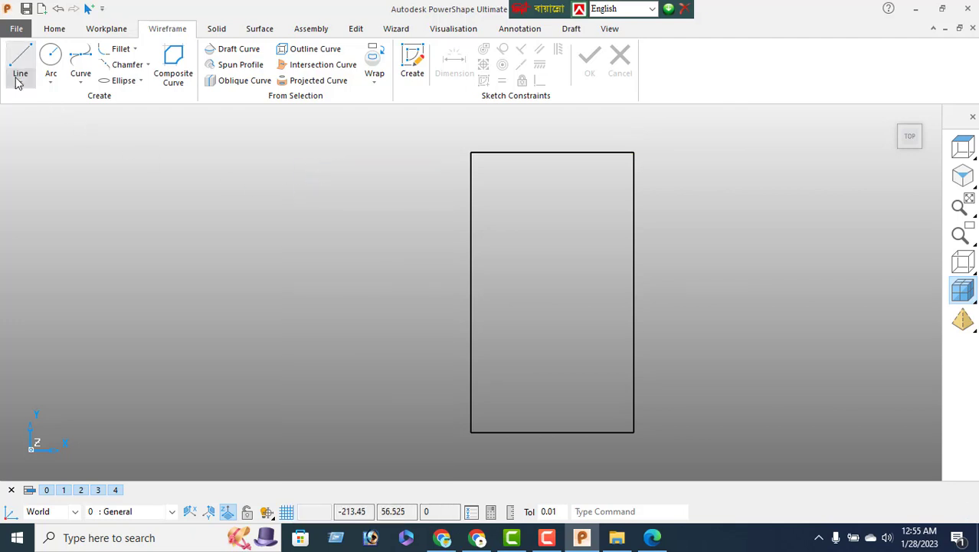
left_click(470, 290)
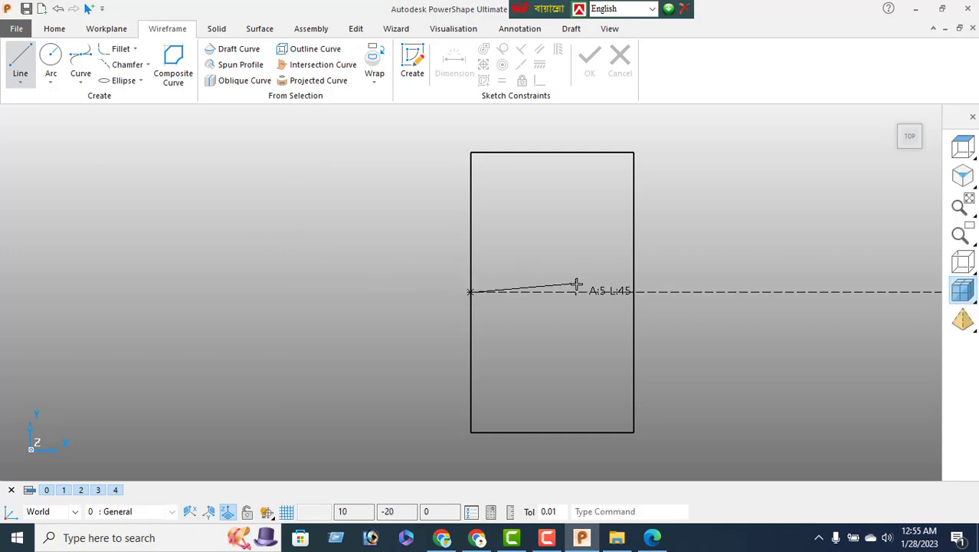
left_click(631, 290)
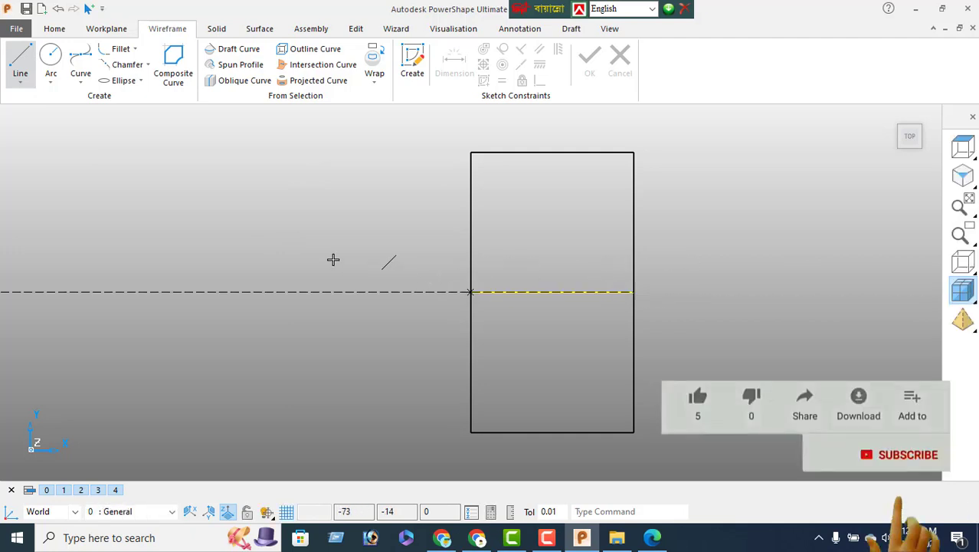
right_click(293, 219)
left_click(339, 177)
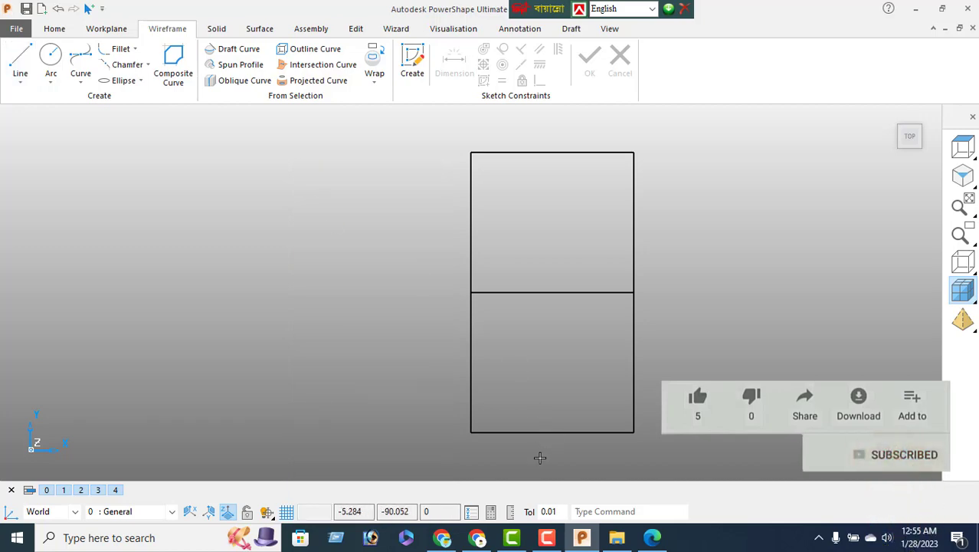
Check the reference drawing PDF in Edge against the middle line
left_click(652, 538)
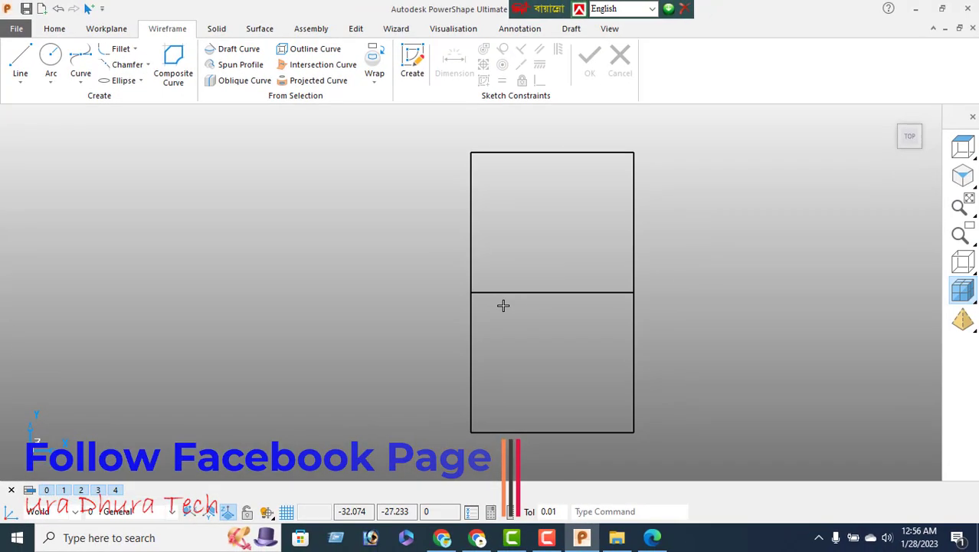
left_click(573, 292)
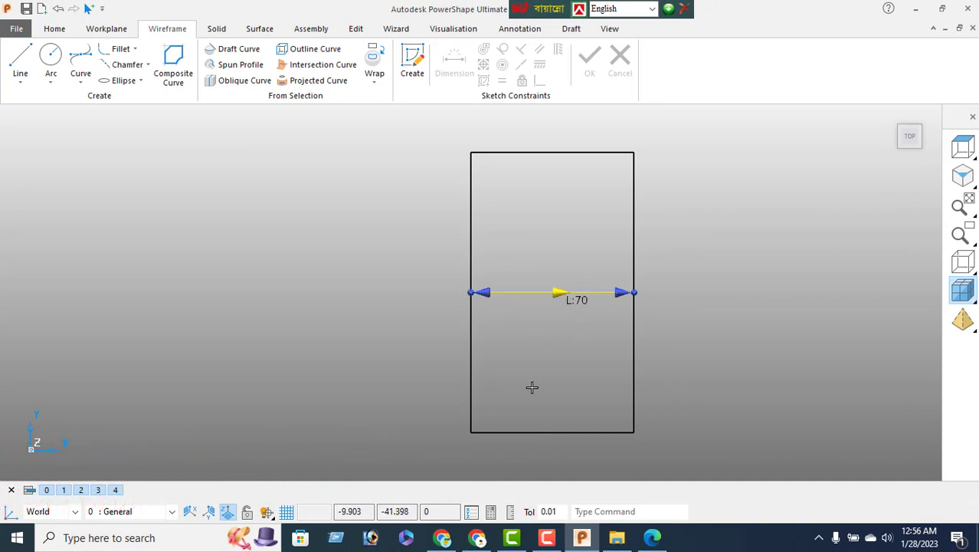
left_click(651, 539)
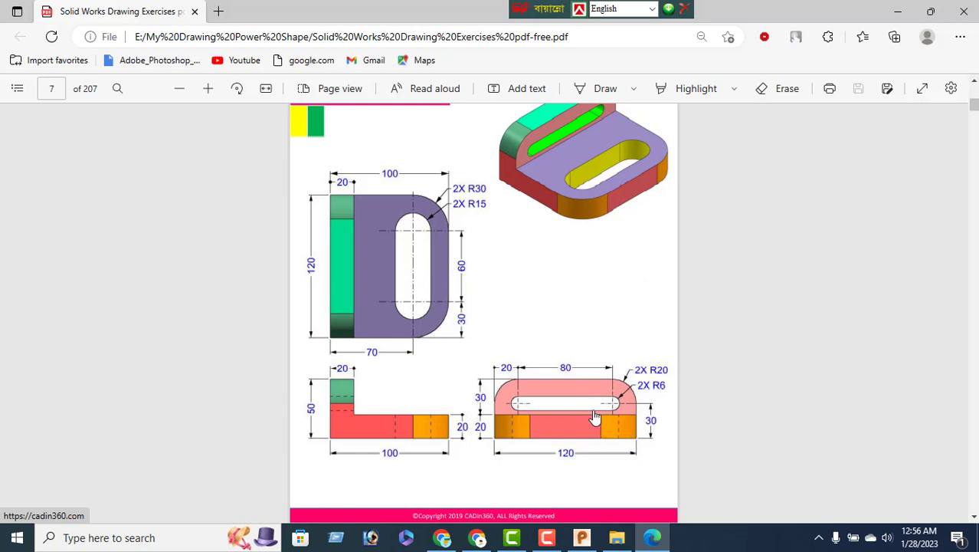
Offset the middle line by 30 and -30 to add lines above and below it
left_click(581, 539)
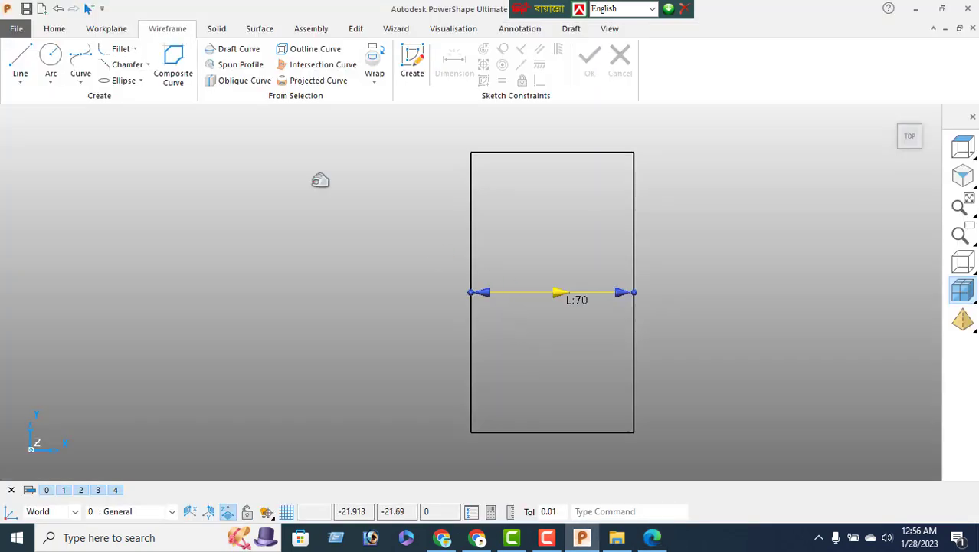
left_click(355, 29)
left_click(174, 61)
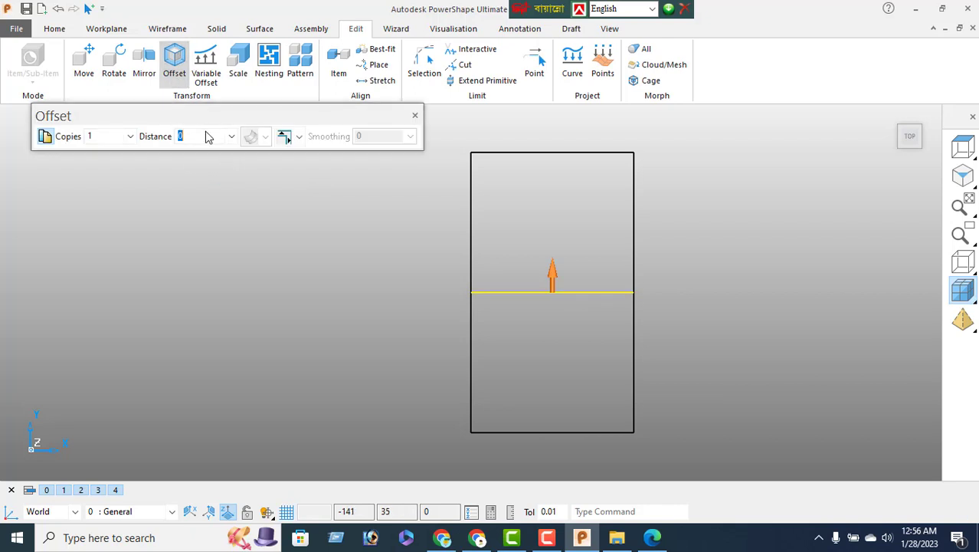
key("Return")
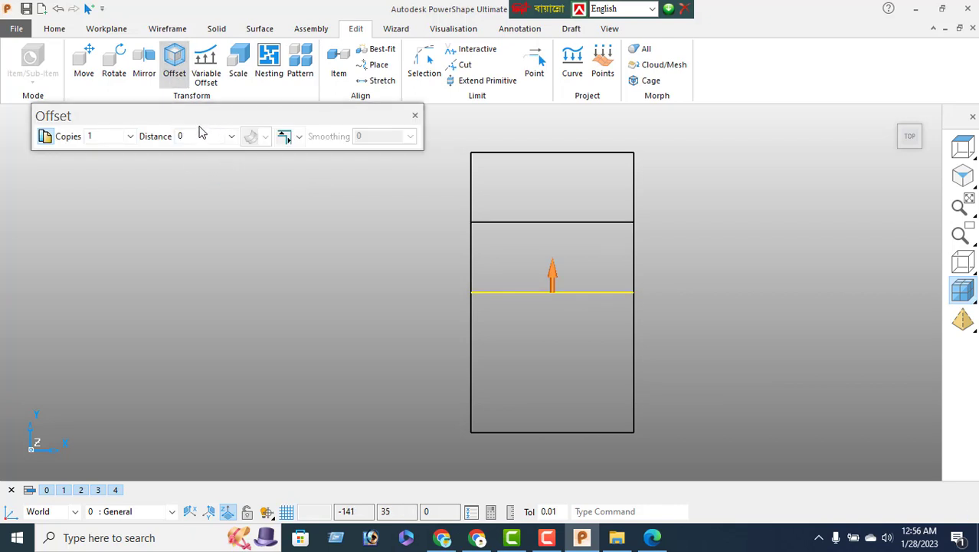
type("-30")
key("Return")
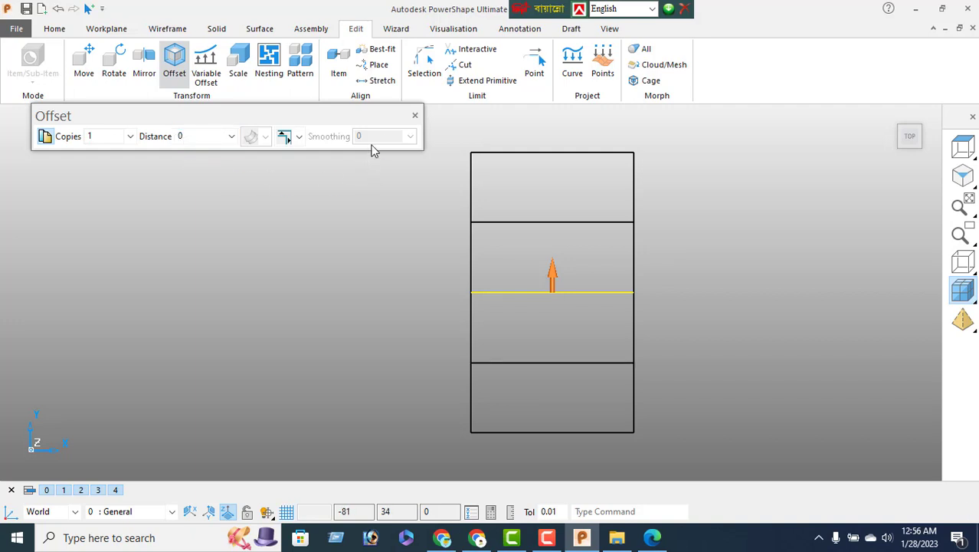
left_click(415, 117)
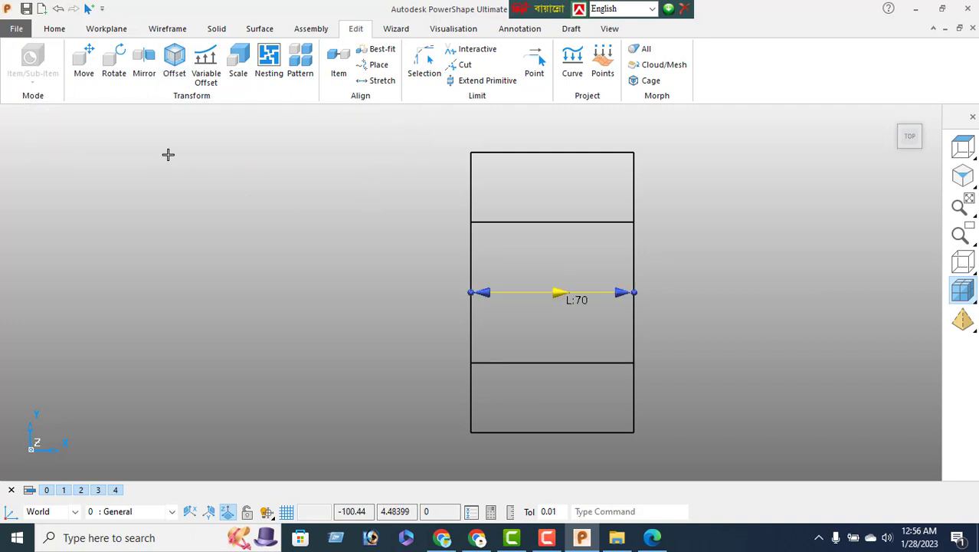
Place circles centred on the right ends of the upper and lower offset lines
left_click(168, 29)
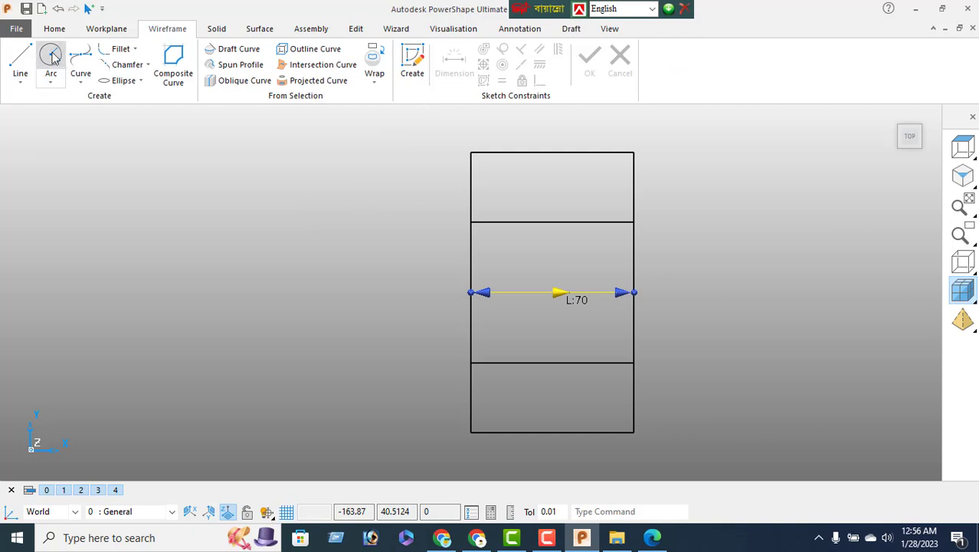
left_click(51, 55)
left_click(633, 222)
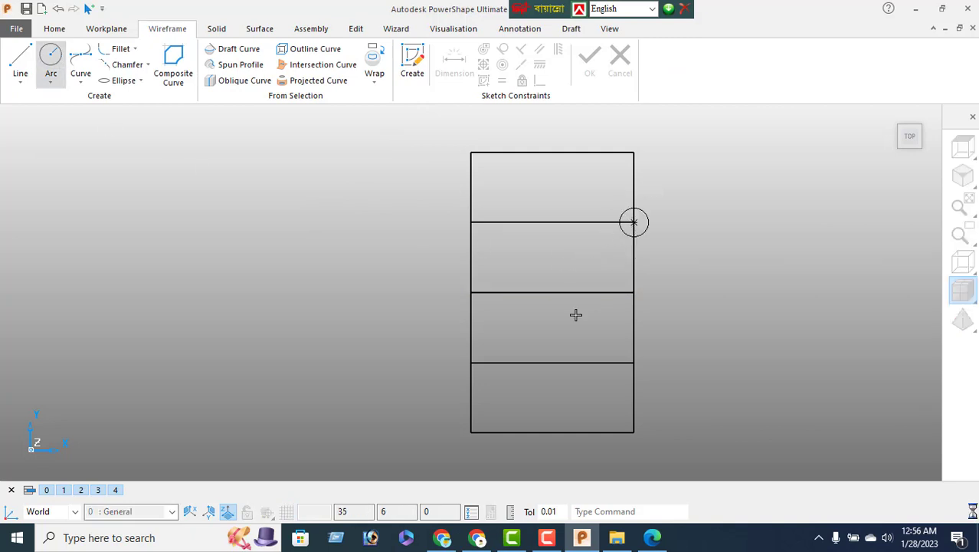
left_click(634, 363)
right_click(279, 165)
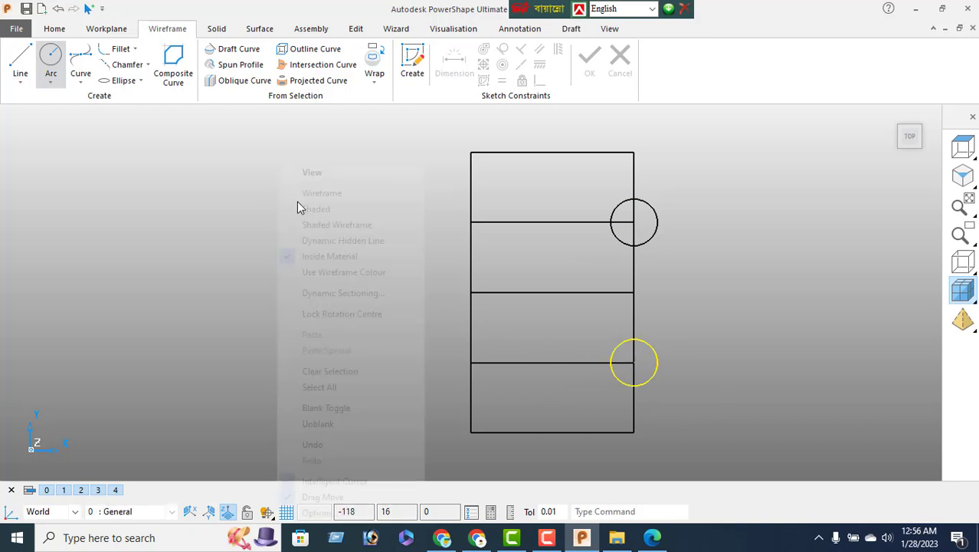
left_click(326, 176)
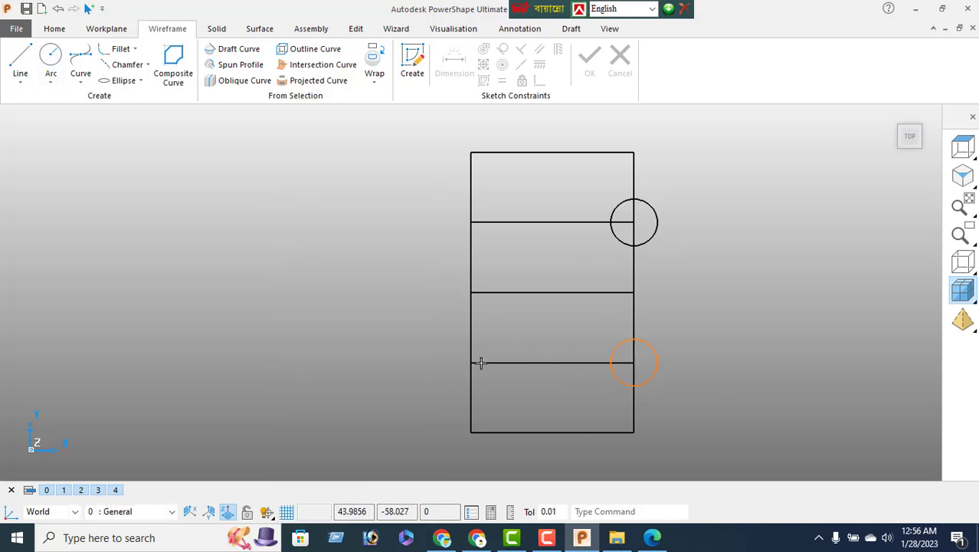
Set the radius of both the lower and upper circles to 15
double_click(656, 371)
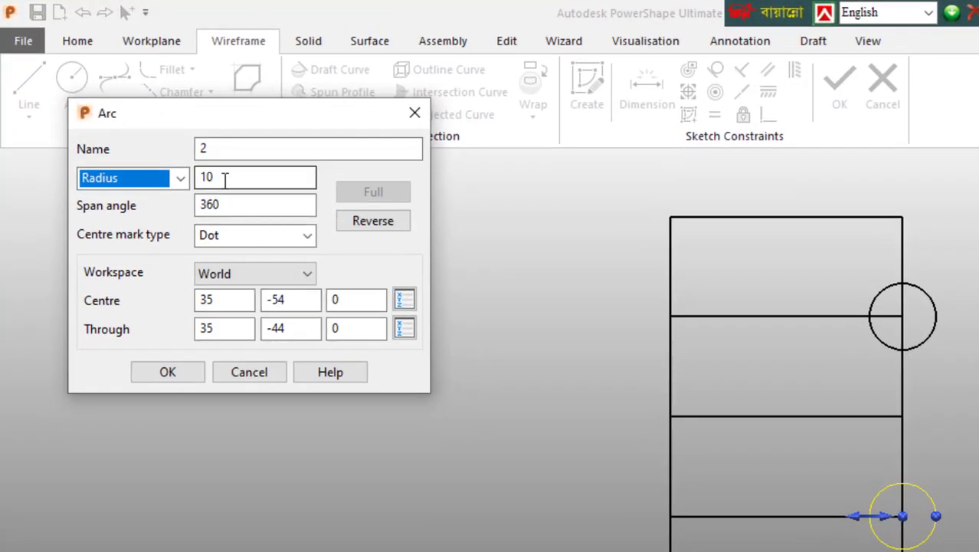
double_click(170, 136)
type("15")
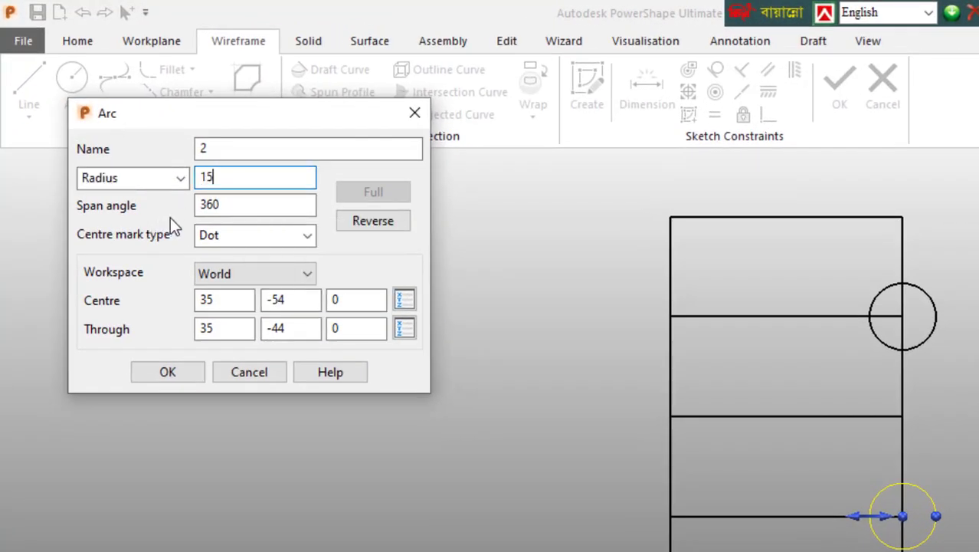
key("Return")
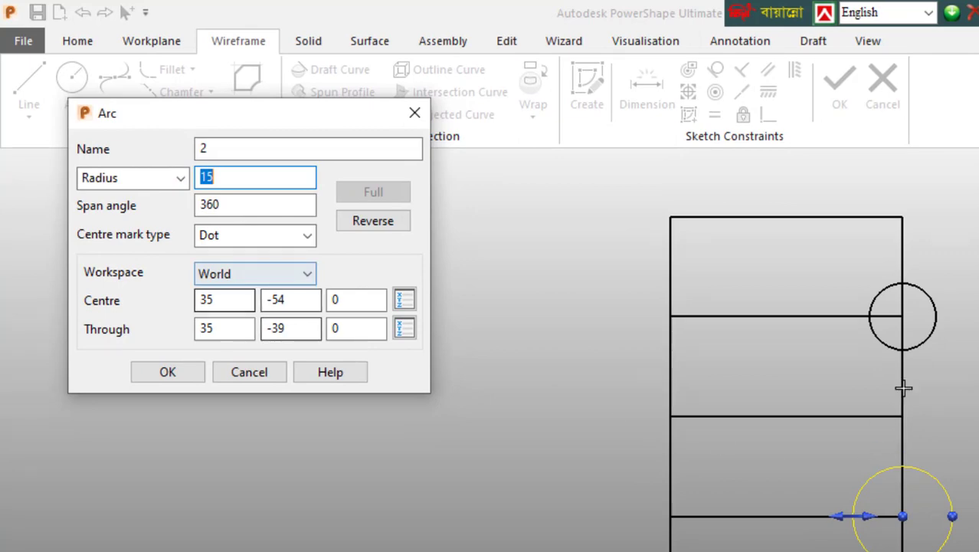
left_click(938, 333)
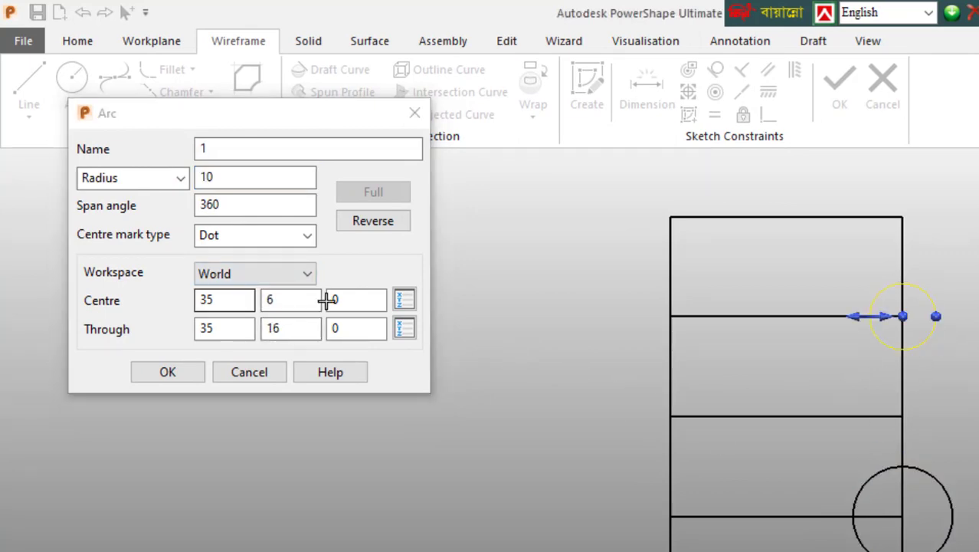
double_click(220, 174)
type("15")
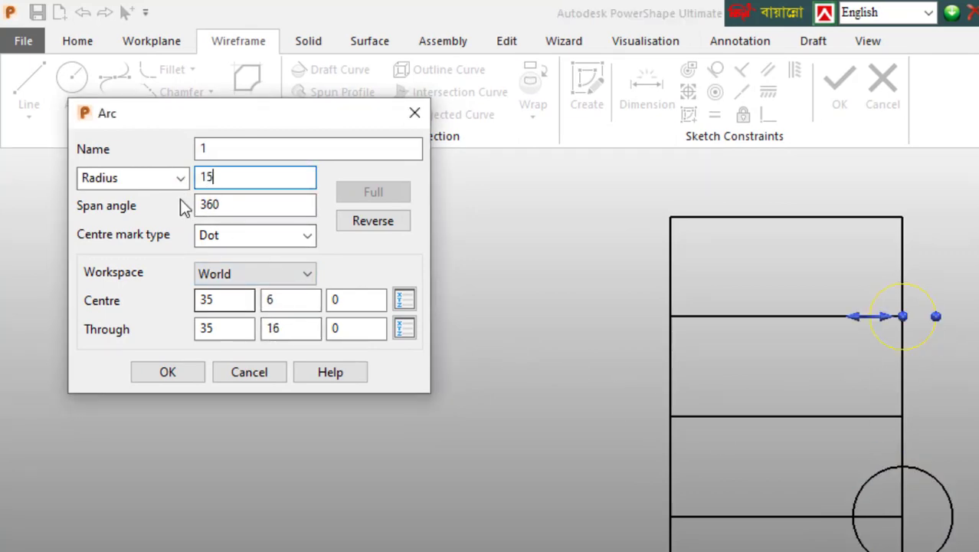
key("Return")
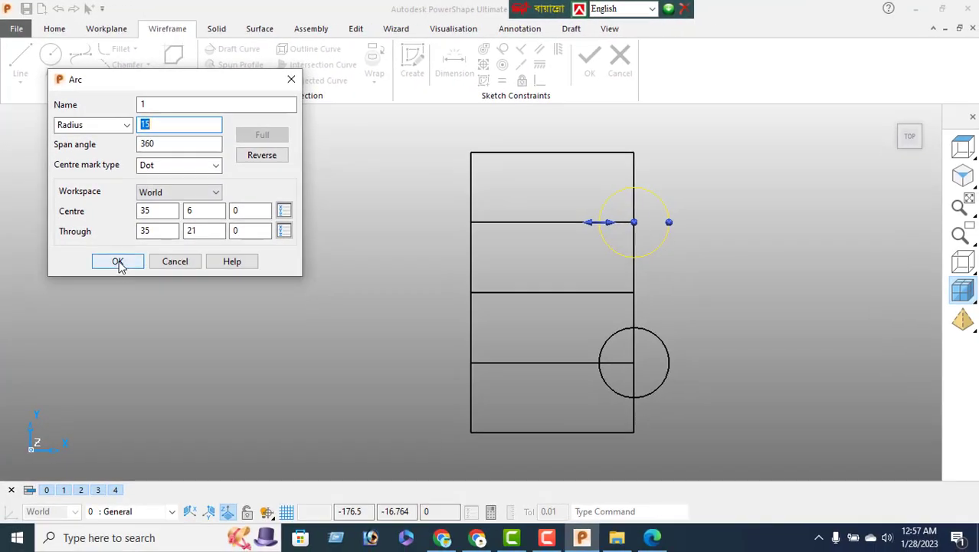
left_click(167, 372)
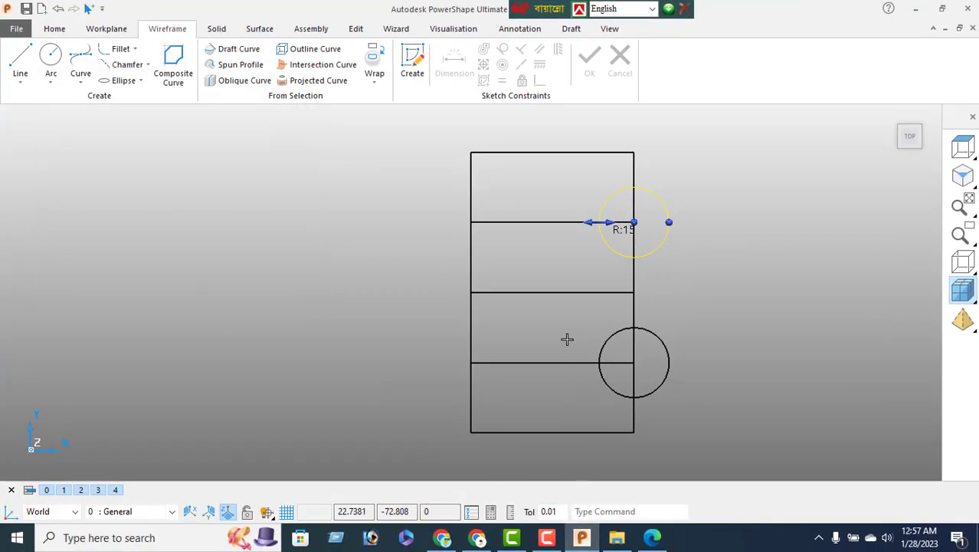
Delete the rectangle's 120-long right edge line
right_click(268, 194)
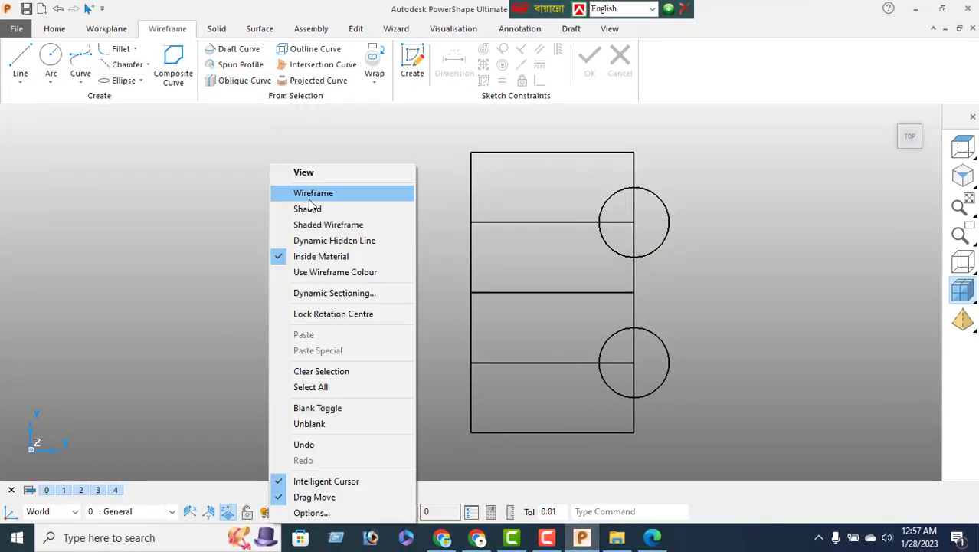
left_click(315, 171)
left_click(636, 170)
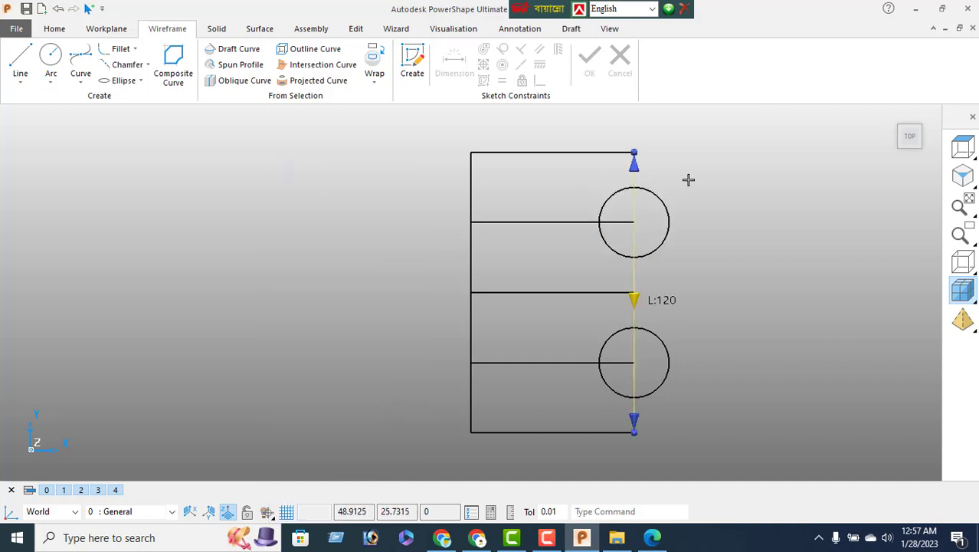
key("Delete")
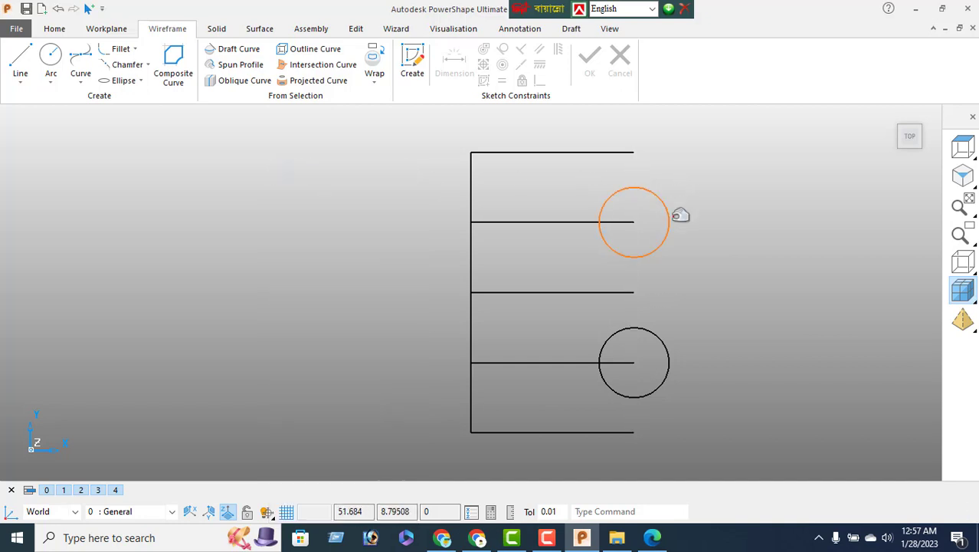
Draw two 60-long vertical lines joining the circles' left sides and right sides
left_click(20, 62)
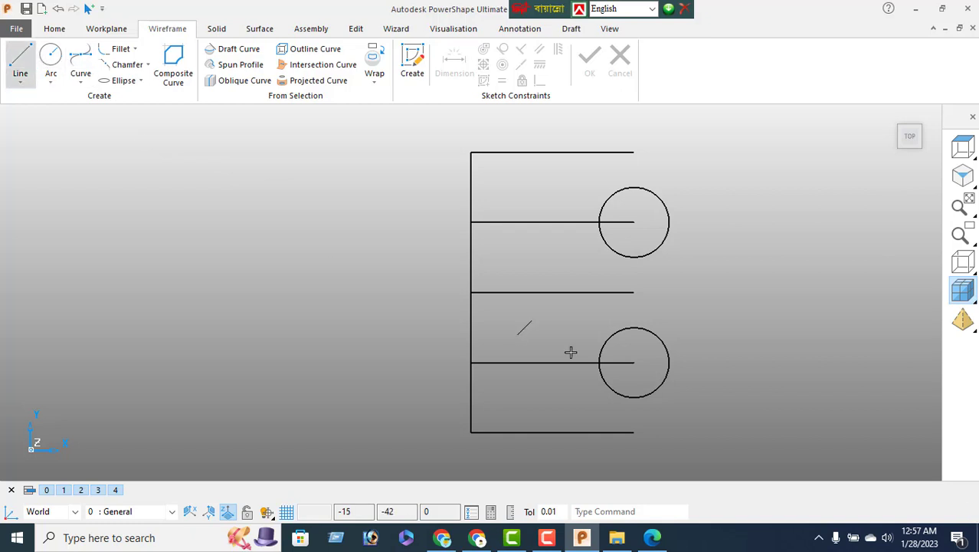
left_click(597, 221)
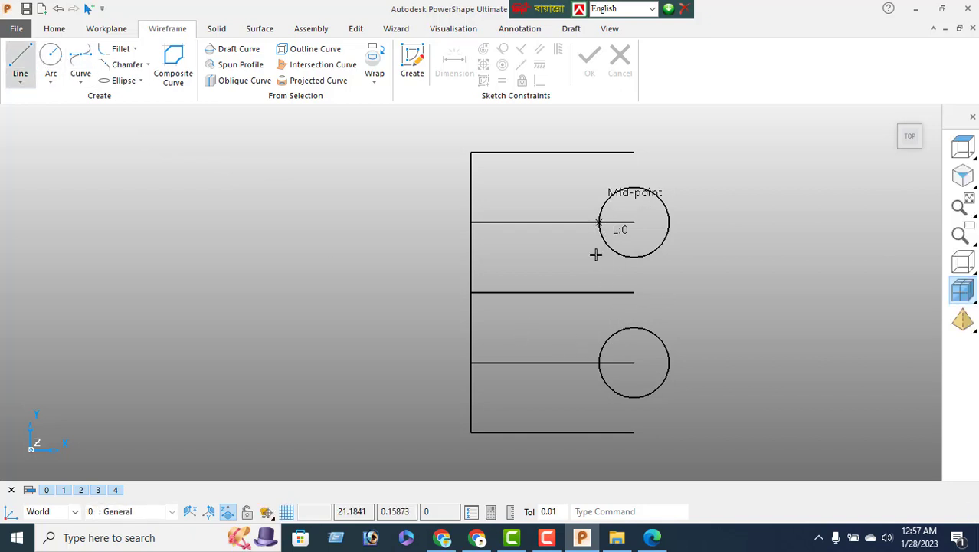
left_click(597, 362)
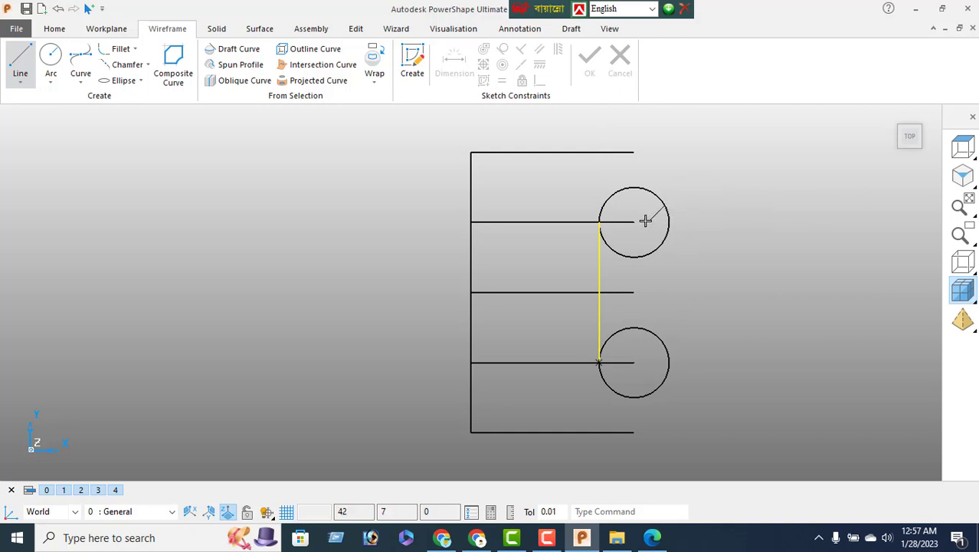
left_click(671, 222)
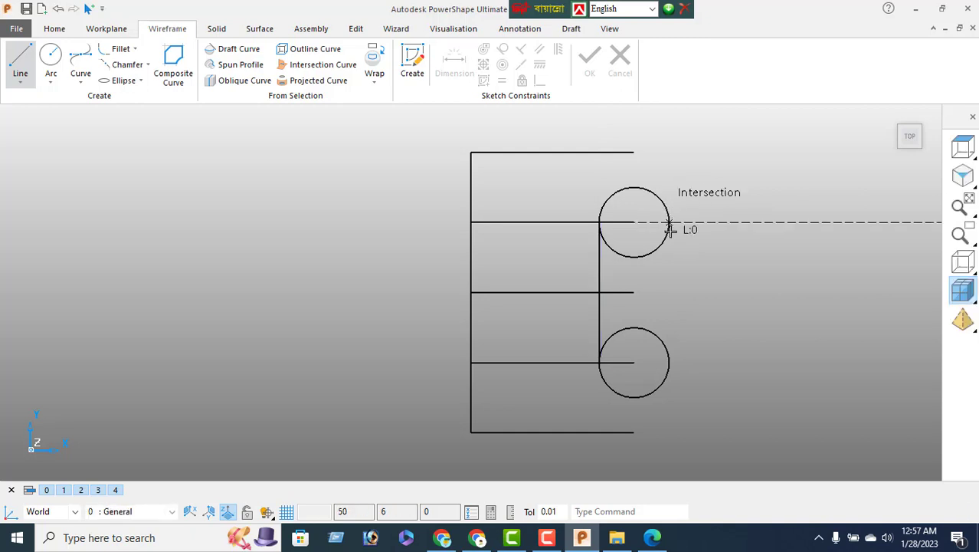
left_click(670, 366)
Trim the circles' inner halves with Limit to close the slot outline, then view the reference PDF
right_click(190, 193)
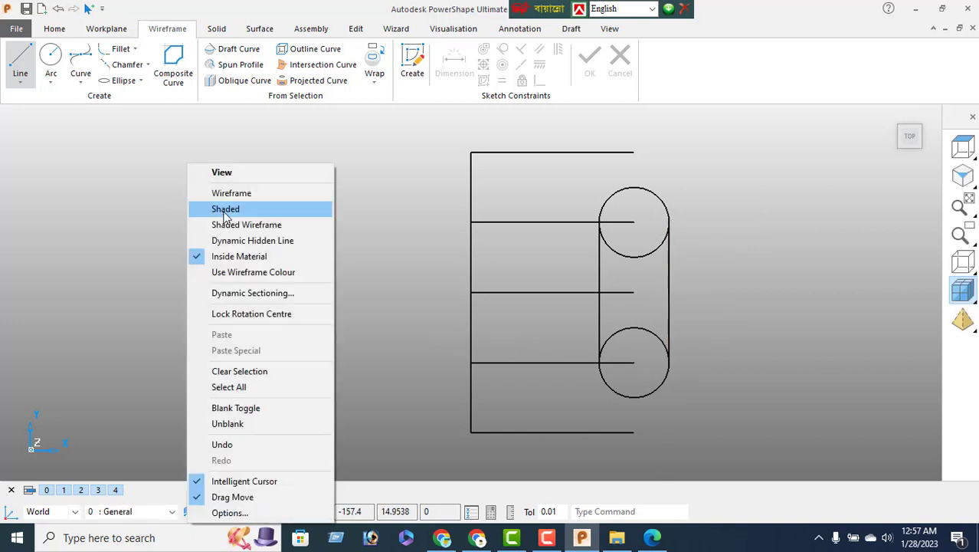
left_click(222, 175)
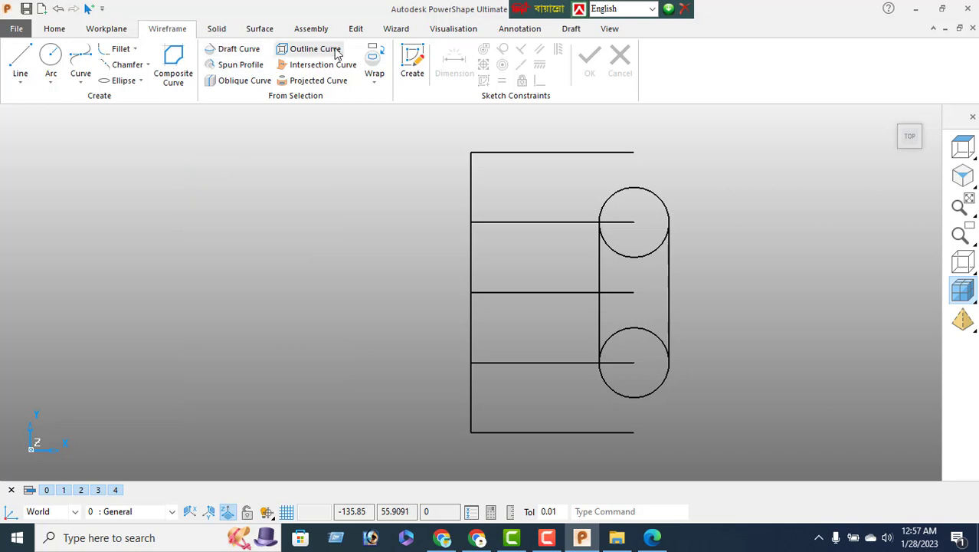
left_click(355, 29)
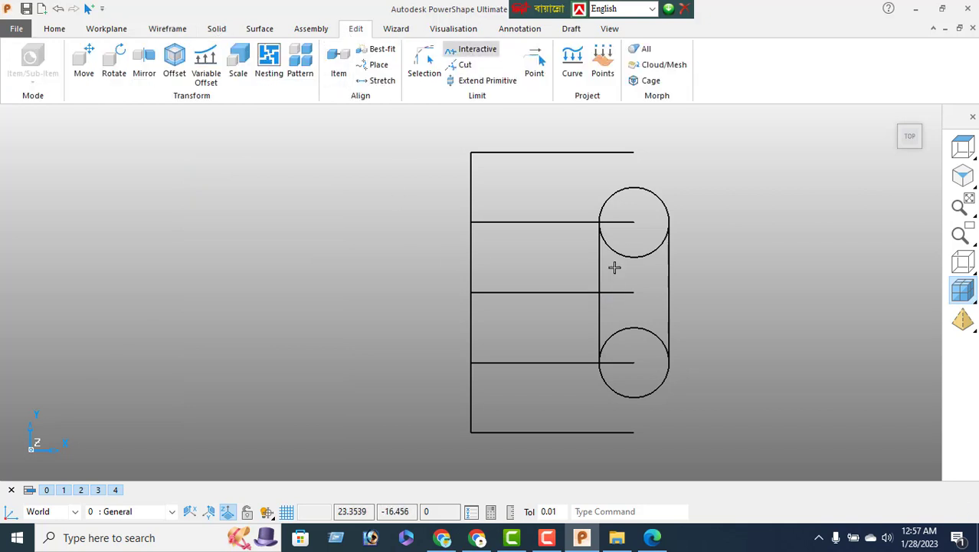
left_click(631, 324)
right_click(204, 198)
left_click(239, 174)
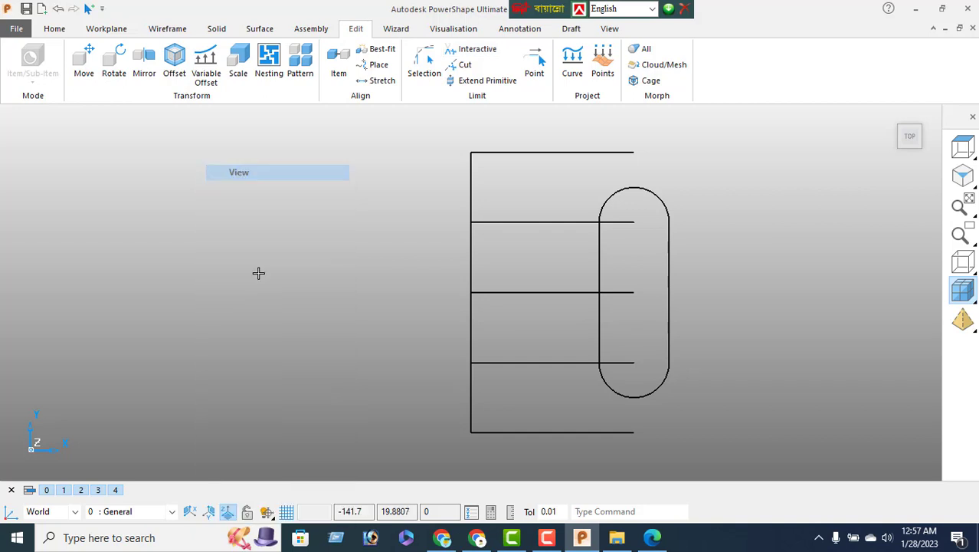
left_click(651, 539)
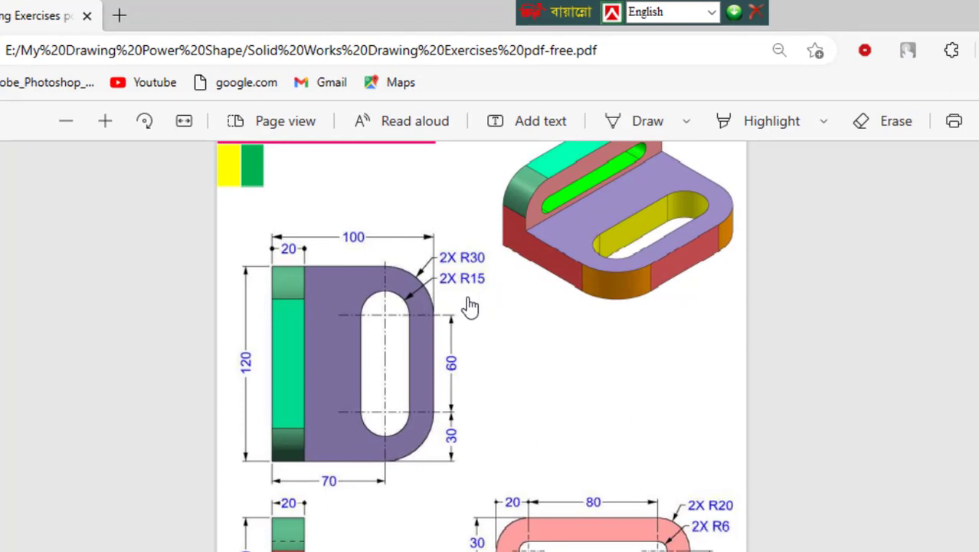
Draw an R30 circle centred on the upper slot end
left_click(582, 543)
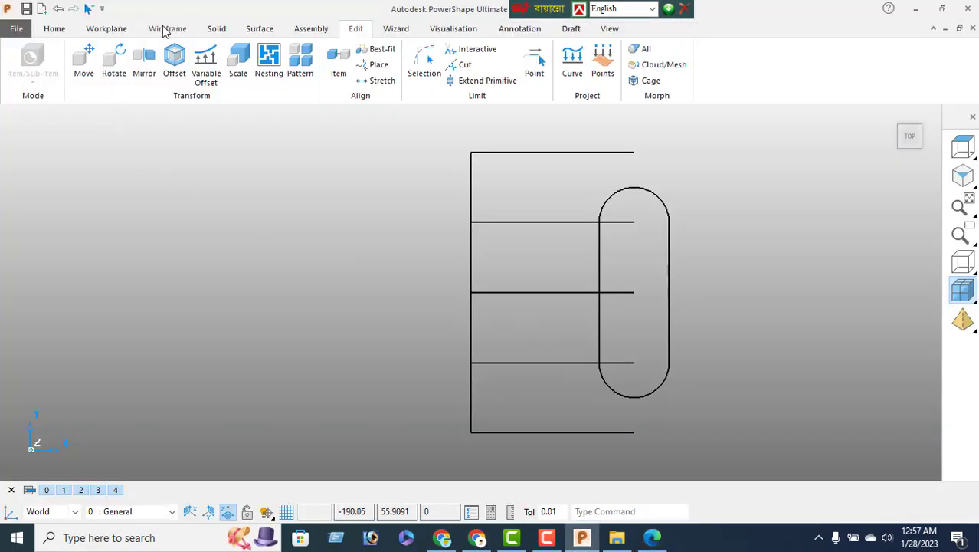
left_click(166, 29)
left_click(51, 60)
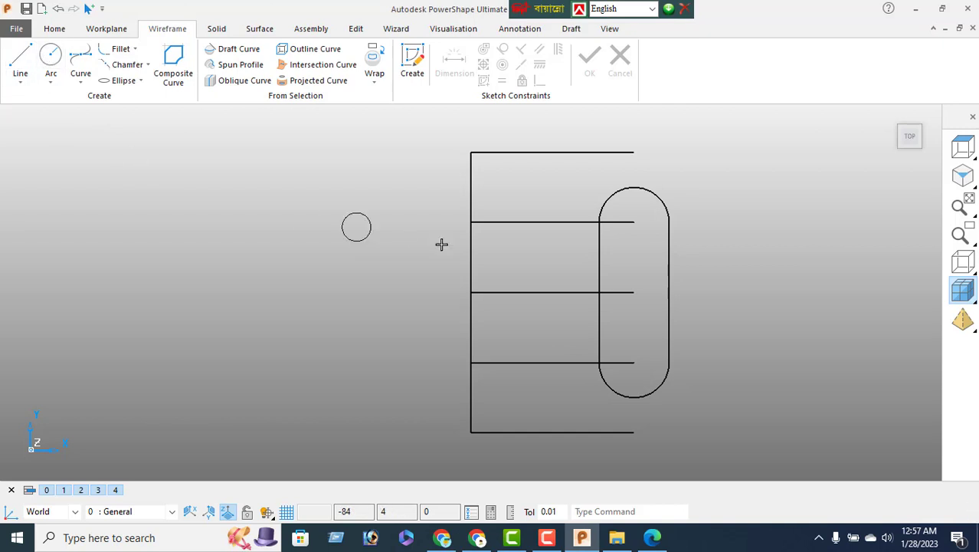
left_click(634, 224)
right_click(182, 146)
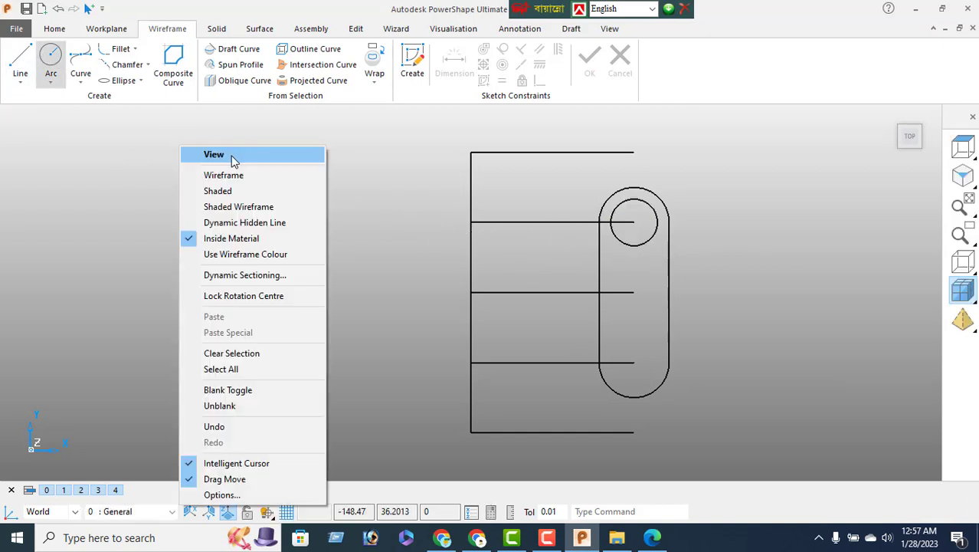
left_click(230, 156)
double_click(647, 232)
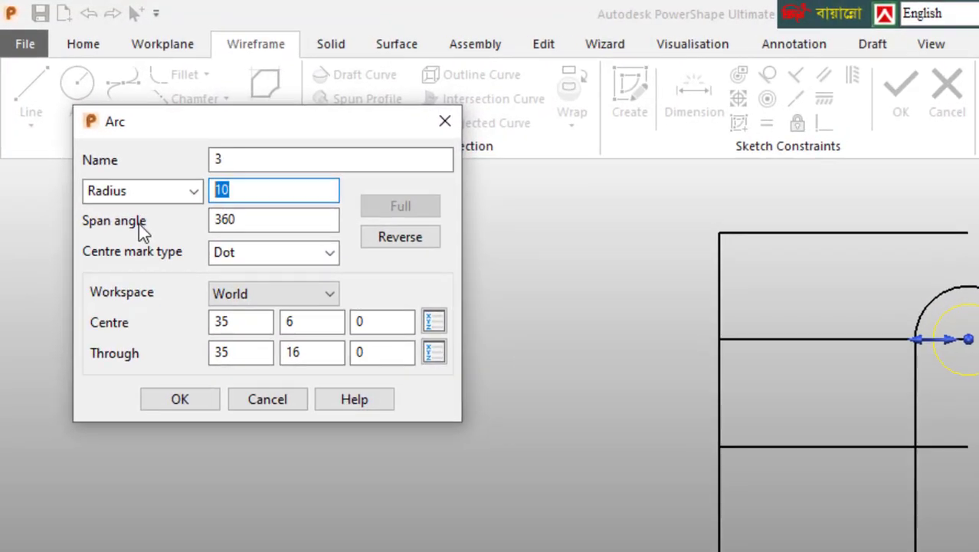
key("Return")
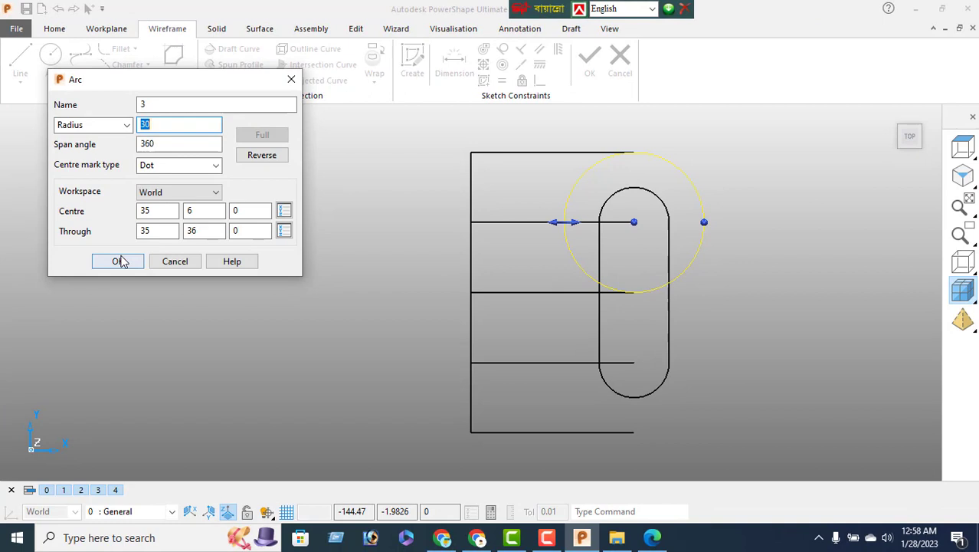
left_click(119, 261)
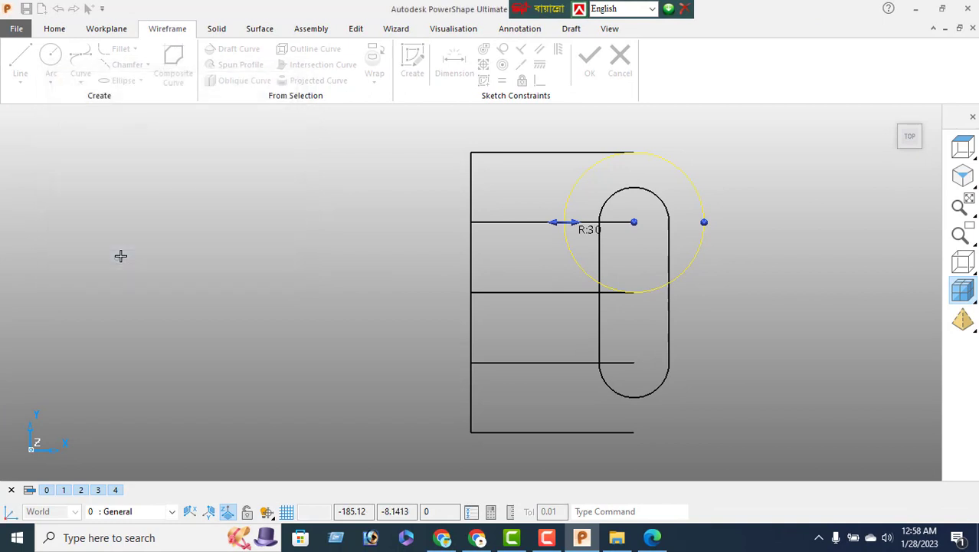
Copy the R30 circle 60 down onto the lower slot end's centre
left_click(357, 30)
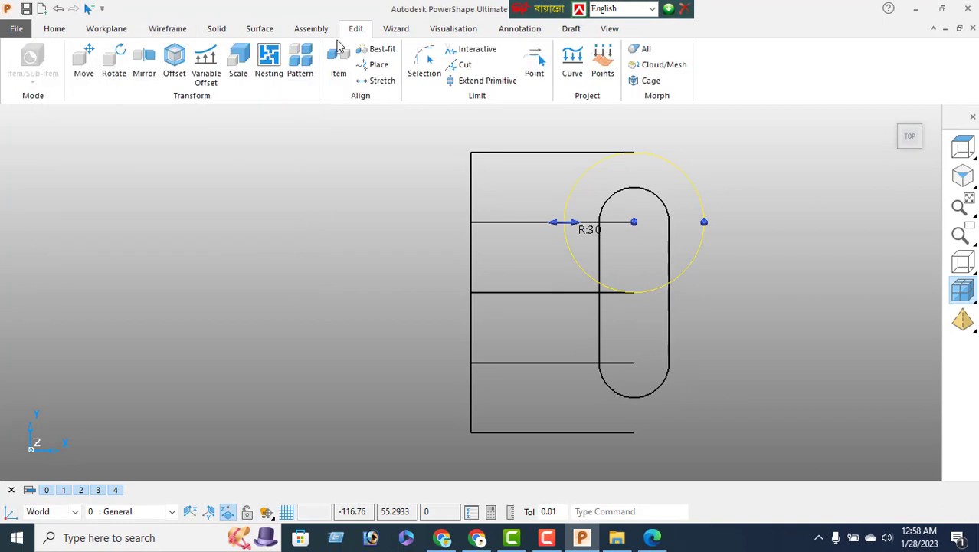
left_click(84, 60)
left_click(43, 138)
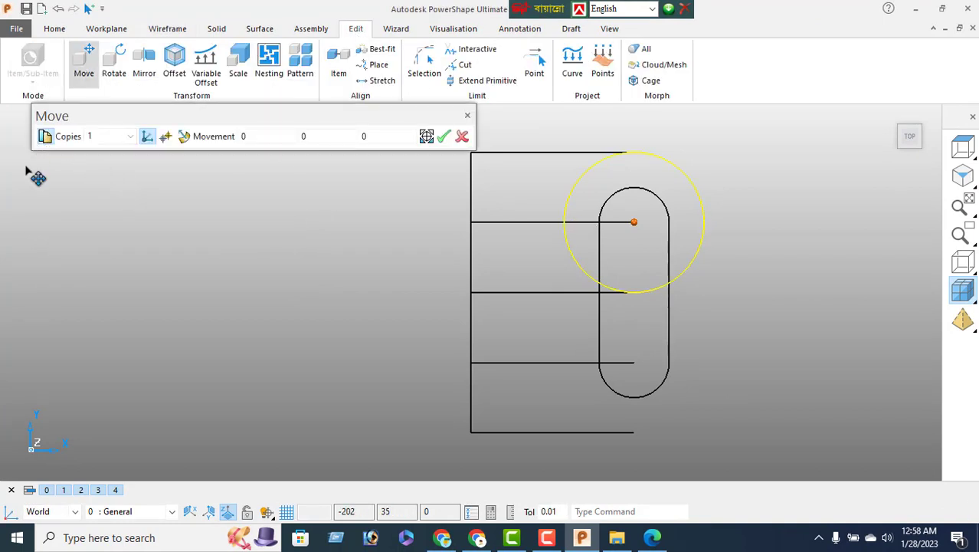
left_click(646, 376)
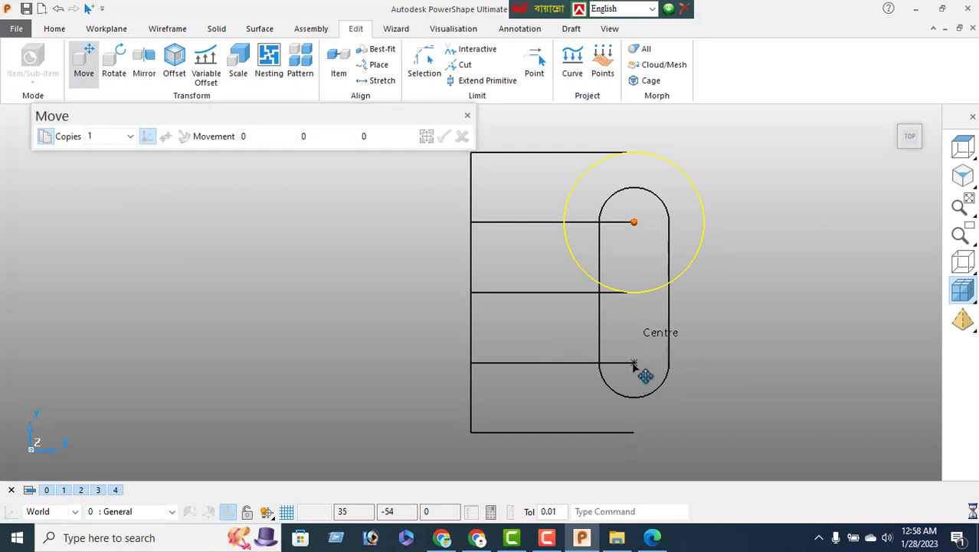
left_click(445, 136)
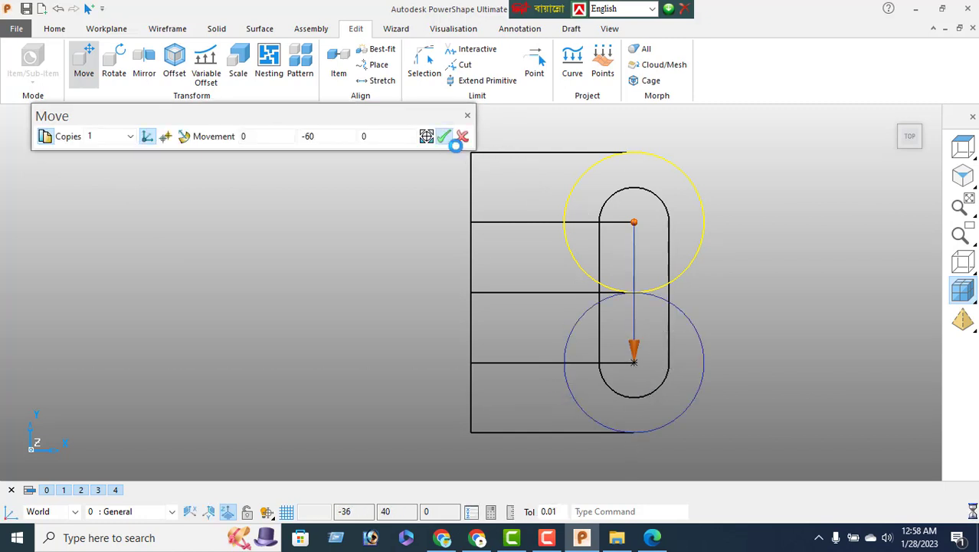
left_click(461, 137)
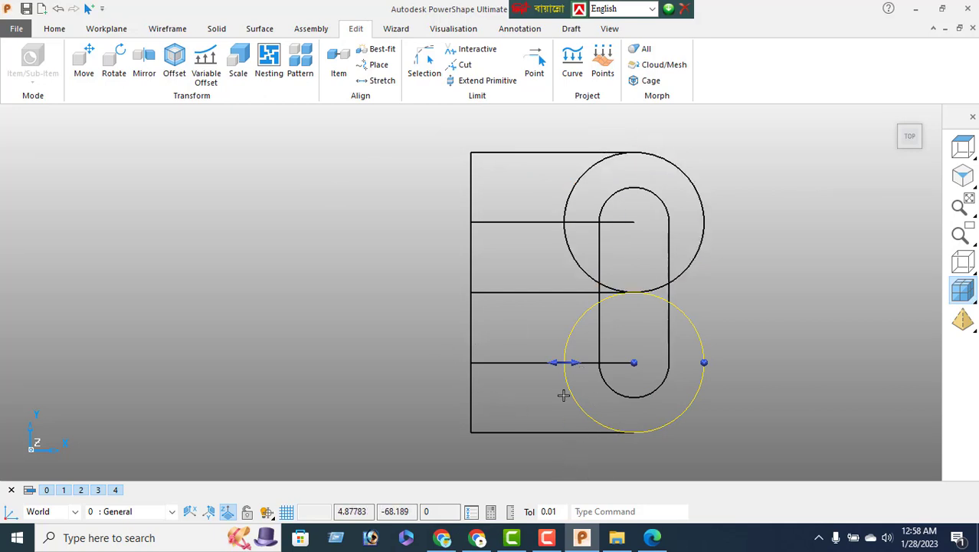
Draw a vertical tangent line from the lower R30 circle's right side up to the upper circle's
left_click(167, 28)
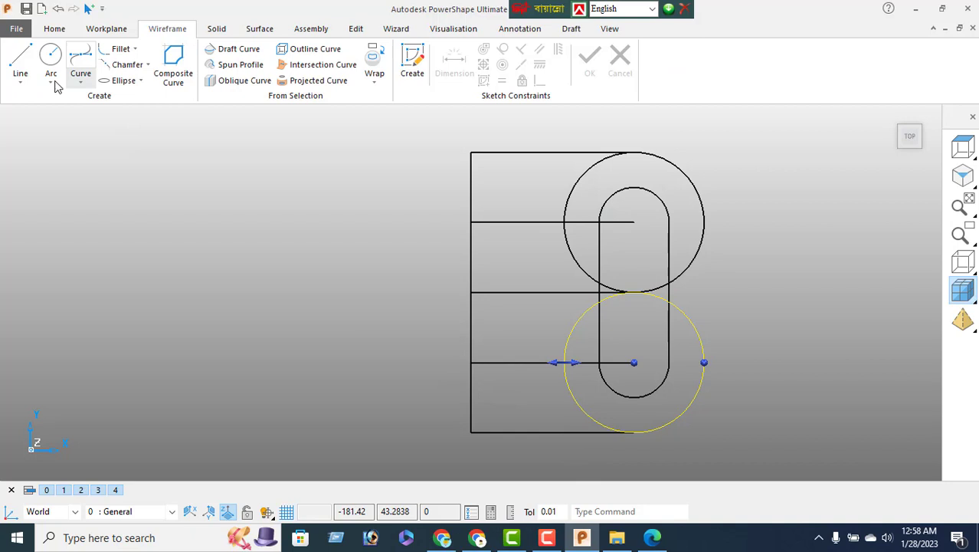
left_click(20, 62)
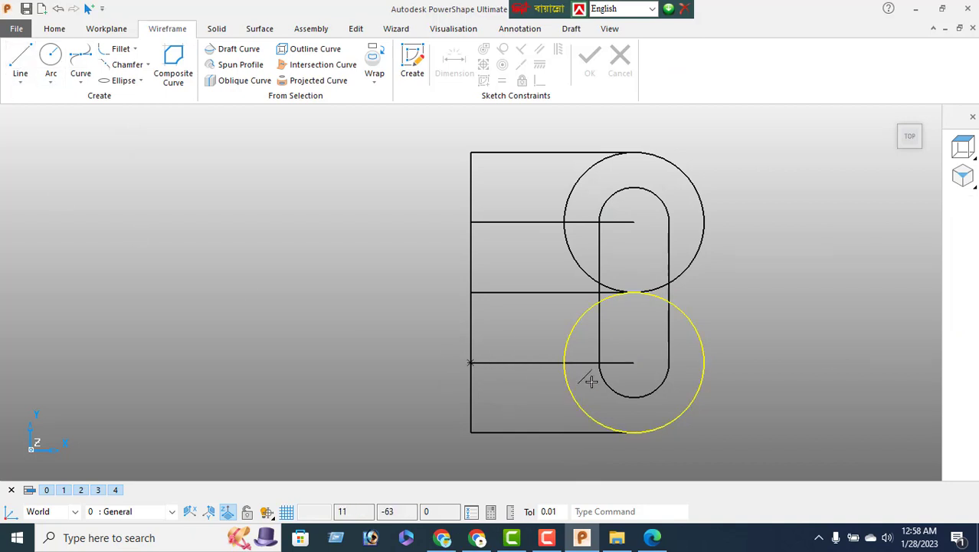
left_click(705, 363)
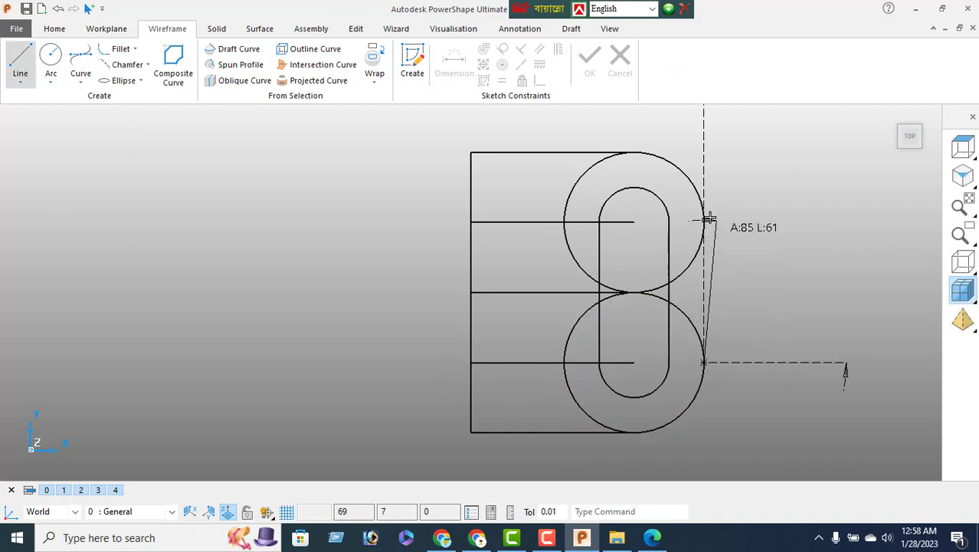
left_click(705, 207)
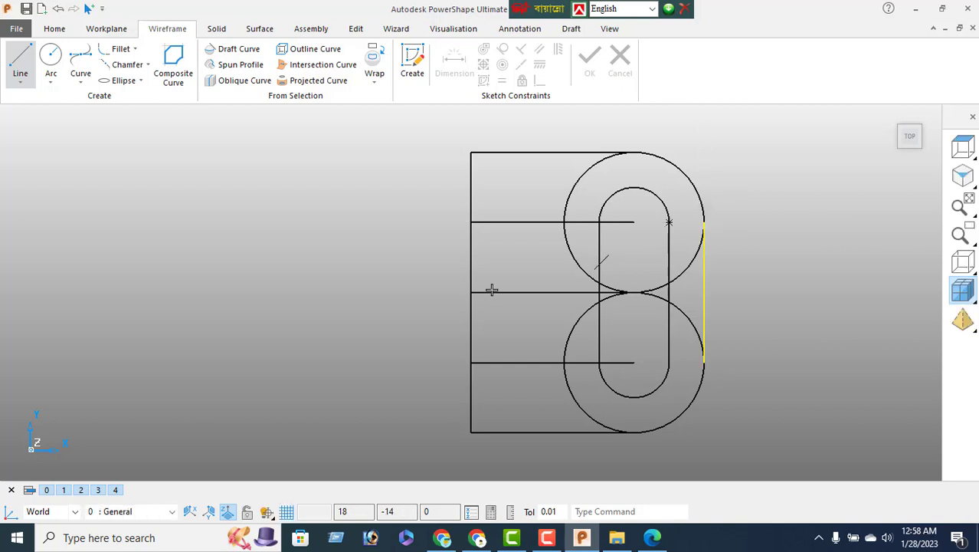
right_click(189, 205)
left_click(230, 168)
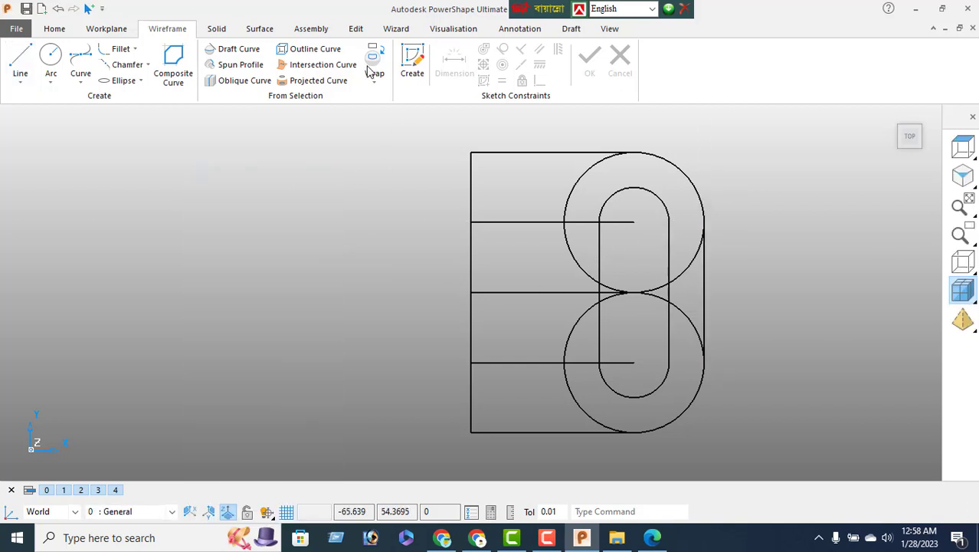
left_click(356, 28)
Interactively trim the overlapping circle arcs and horizontal line stubs into a D outline
left_click(471, 49)
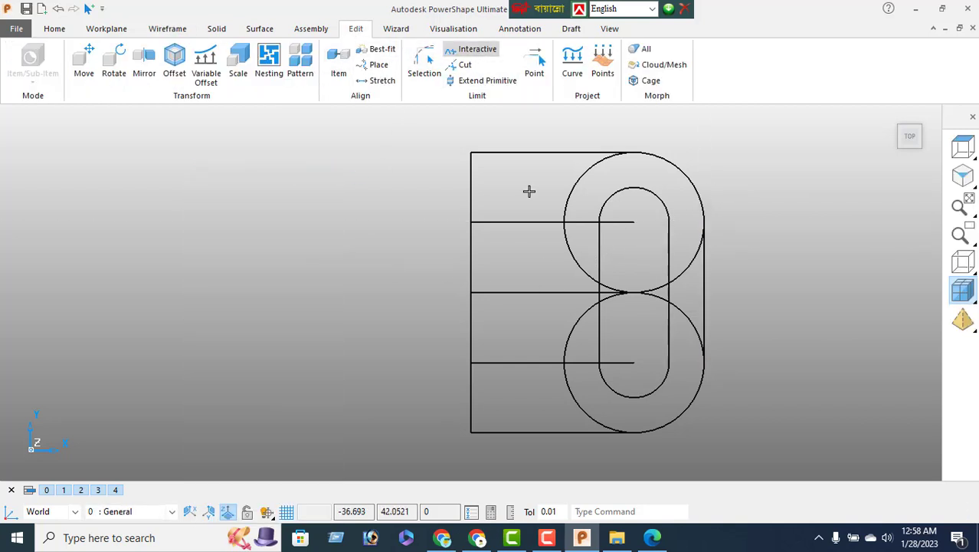
left_click(684, 266)
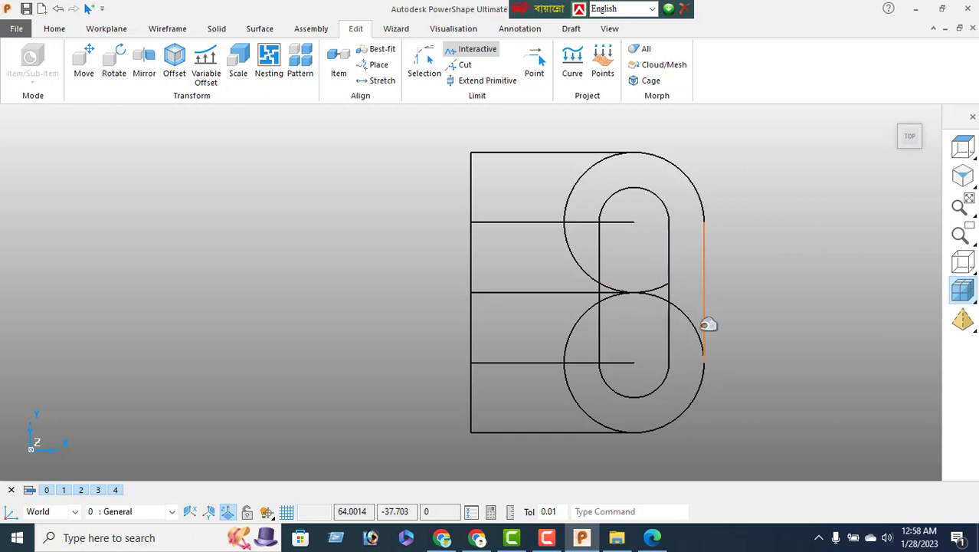
left_click(636, 294)
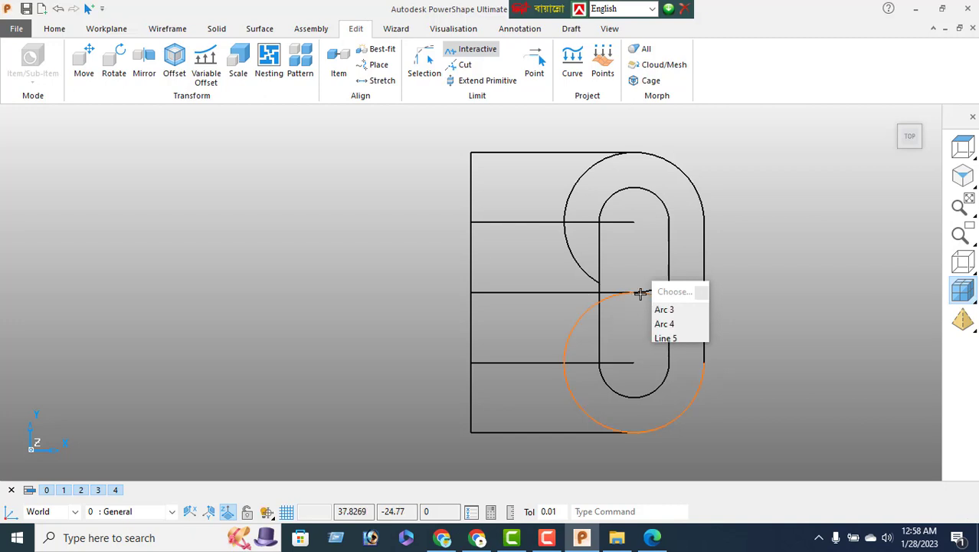
left_click(635, 293)
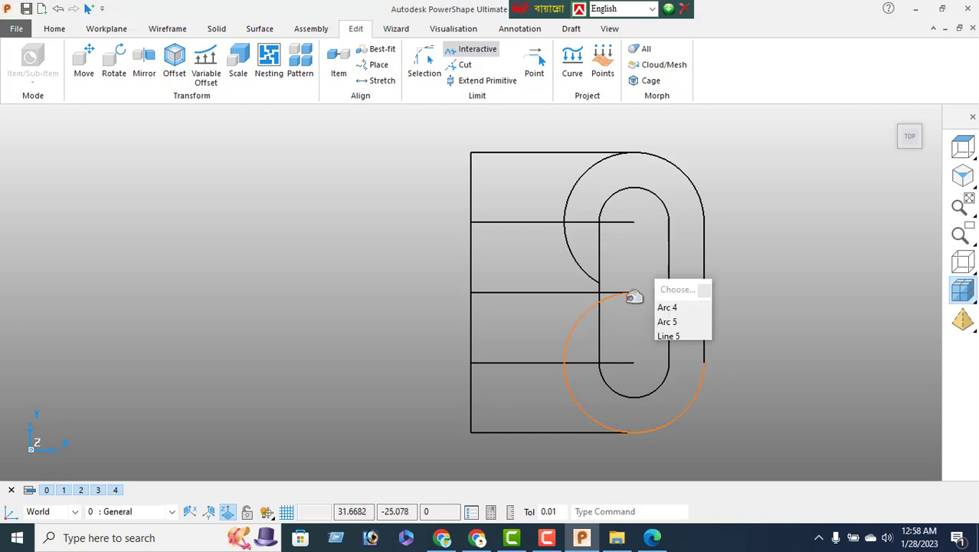
left_click(628, 294)
left_click(624, 292)
left_click(628, 362)
left_click(579, 320)
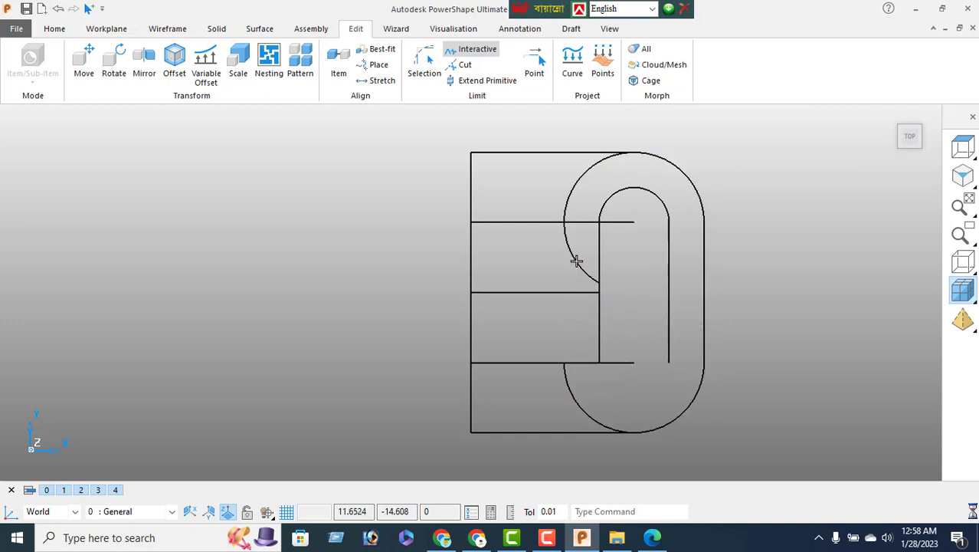
left_click(614, 363)
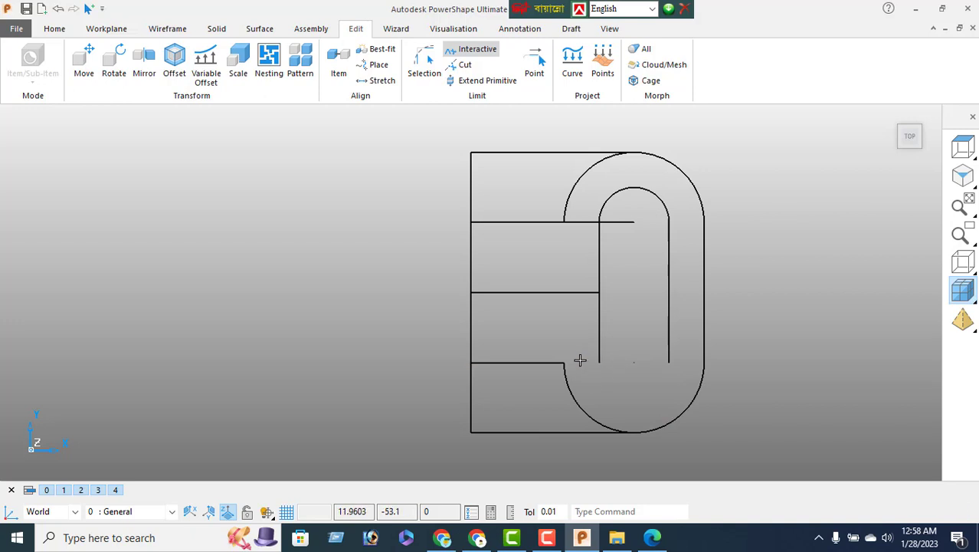
left_click(625, 222)
right_click(75, 161)
left_click(697, 420)
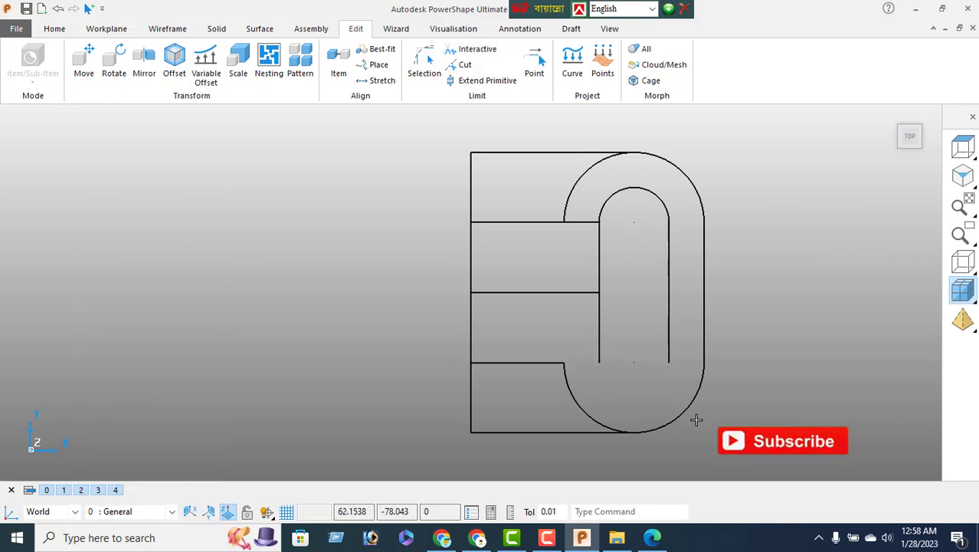
Close the bottom of the slot with a three-point fitted arc of radius 15
left_click(162, 33)
left_click(51, 79)
left_click(60, 137)
left_click(599, 362)
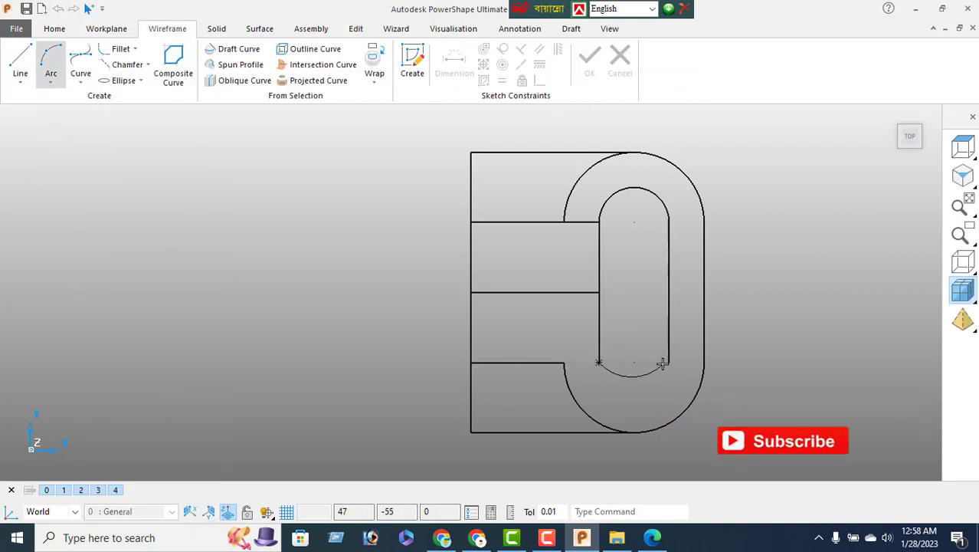
left_click(669, 363)
left_click(639, 403)
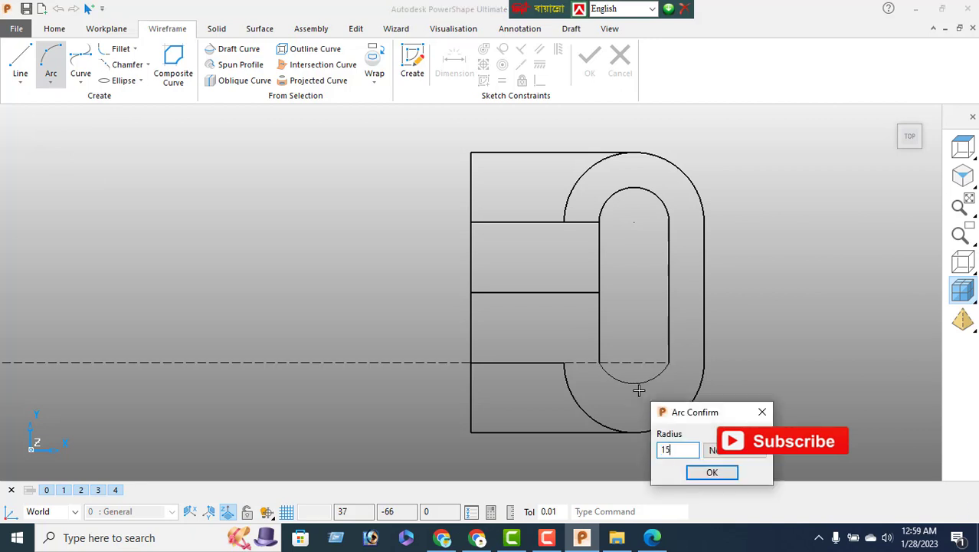
key("Return")
right_click(96, 233)
left_click(545, 326)
Delete the three inner horizontal lines and compare against the reference drawing
left_click_drag(517, 211, 517, 396)
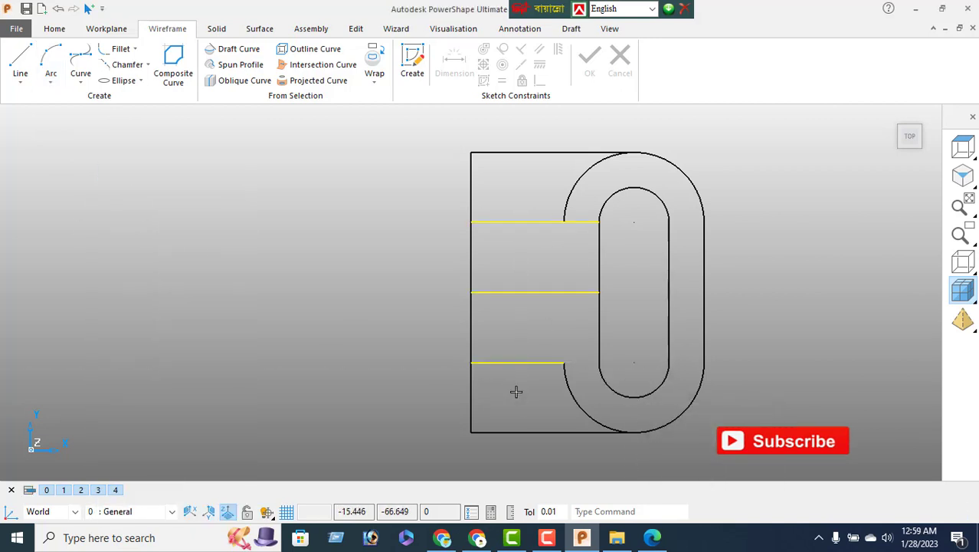
key("Delete")
key("alt+Tab")
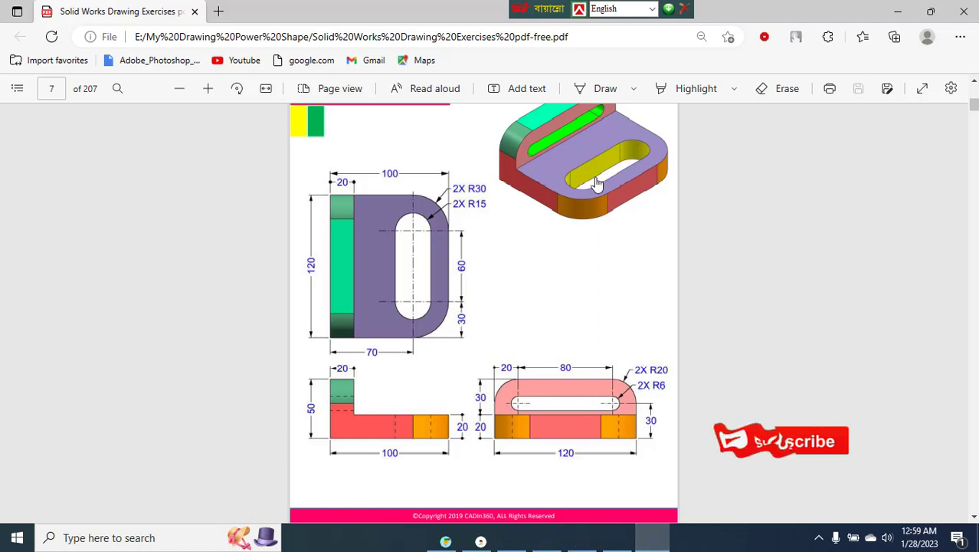
left_click(582, 537)
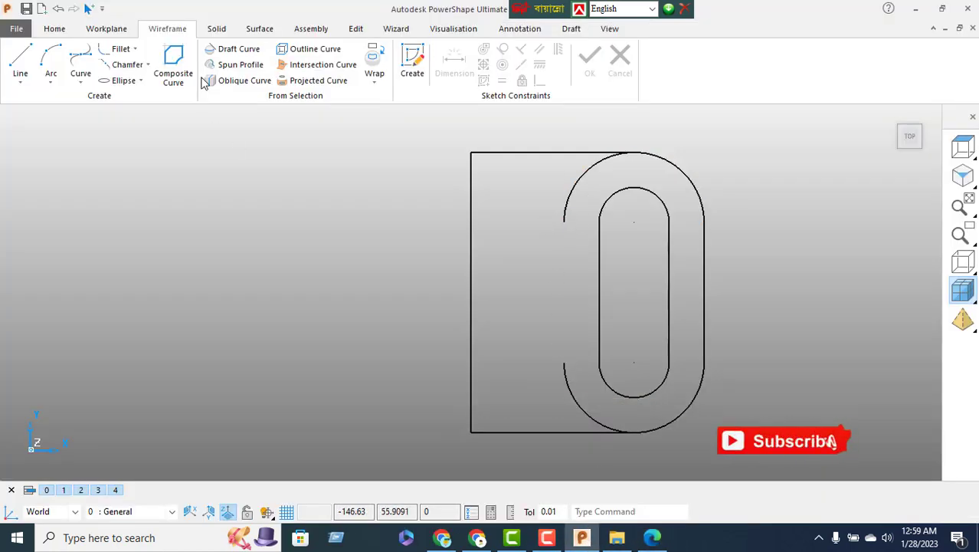
Trim the outer arc's stray top-left and bottom-left ends
left_click(356, 28)
left_click(478, 48)
left_click(565, 209)
left_click(565, 367)
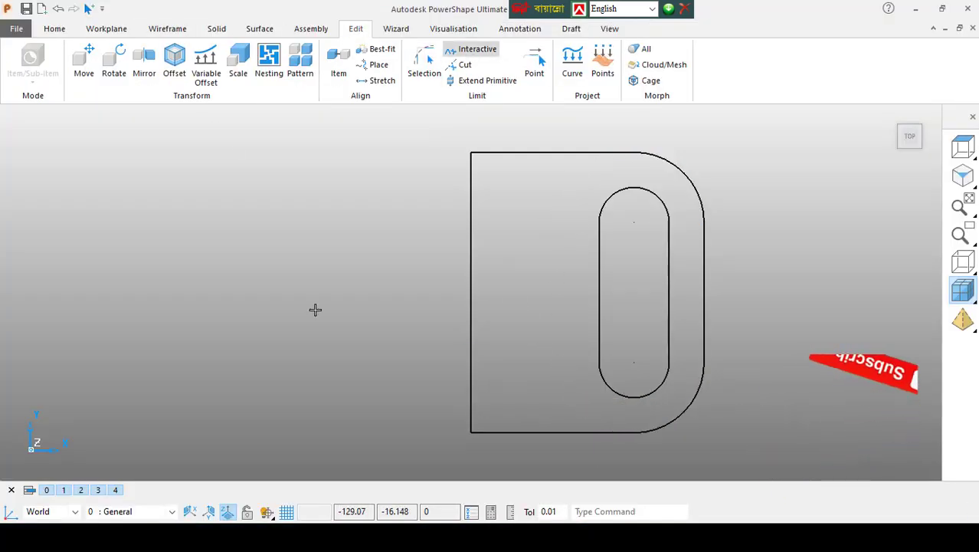
right_click(315, 309)
left_click(186, 168)
Join the D outline and the inner slot into two separate composite curves, then clear the selection
left_click(167, 28)
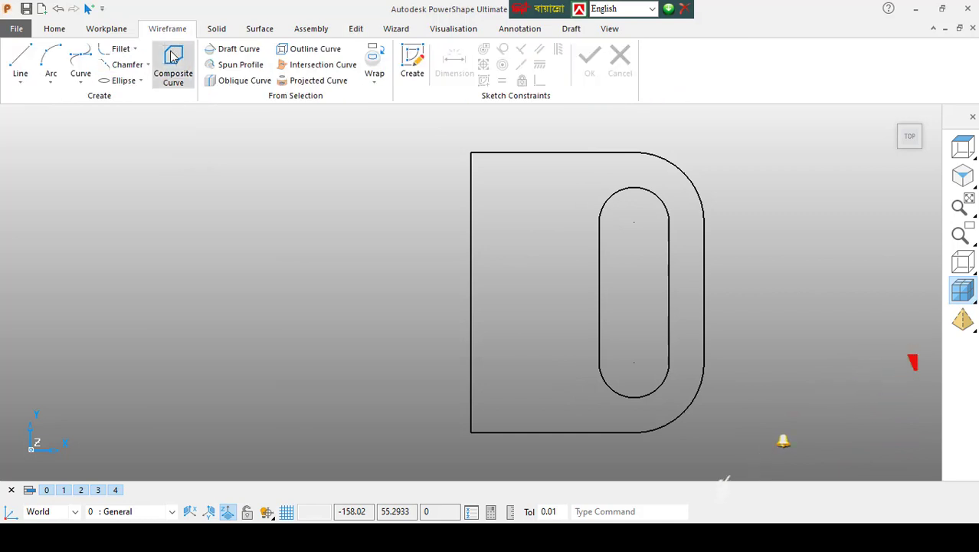
left_click(174, 57)
left_click(512, 153)
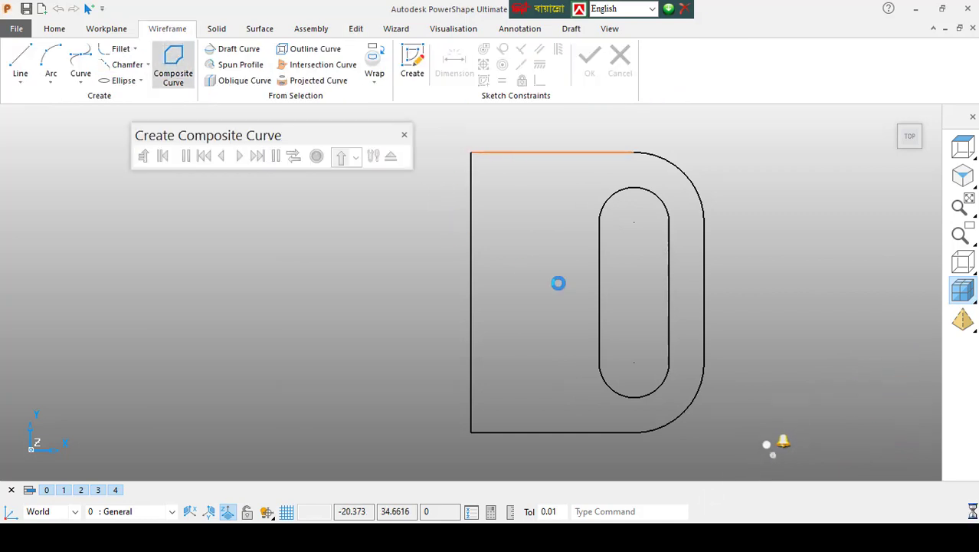
left_click(316, 156)
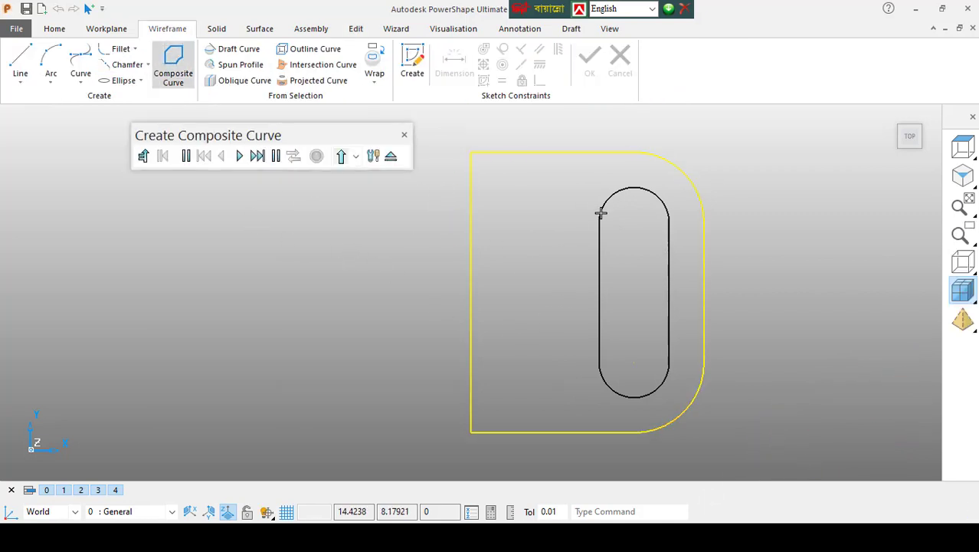
left_click(628, 191)
left_click(316, 156)
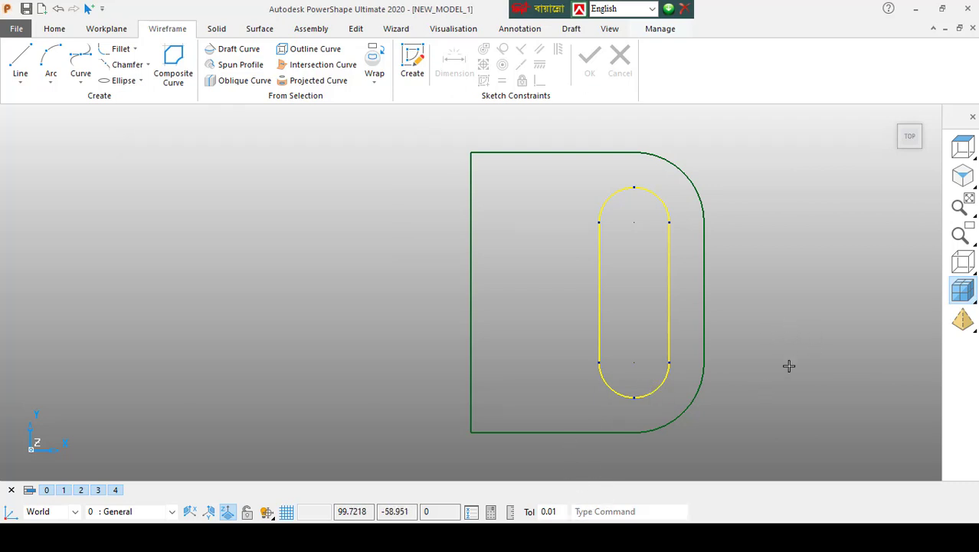
right_click(790, 223)
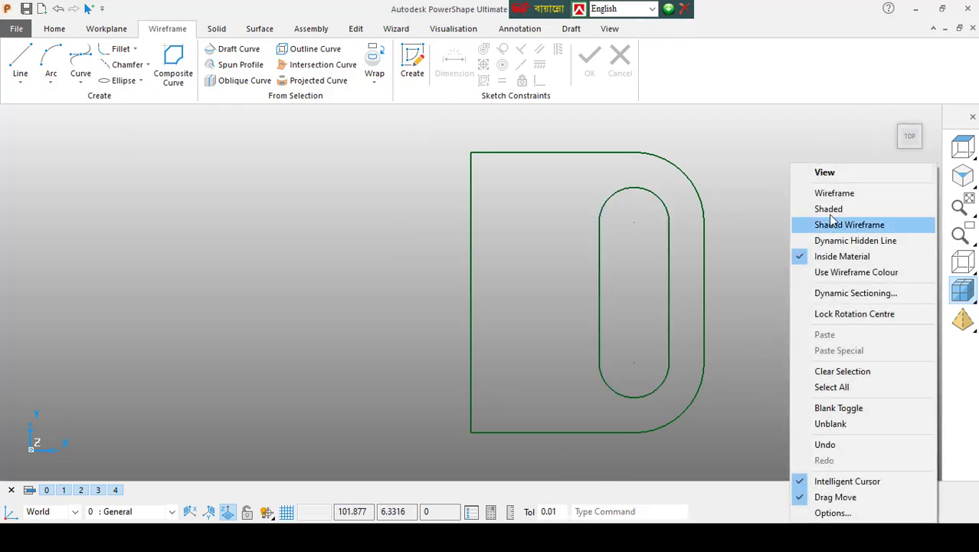
left_click(640, 511)
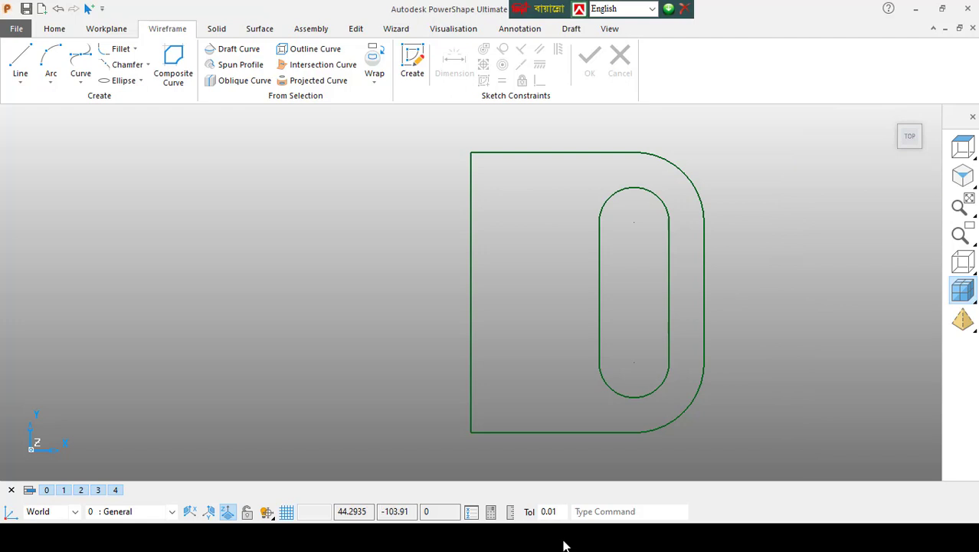
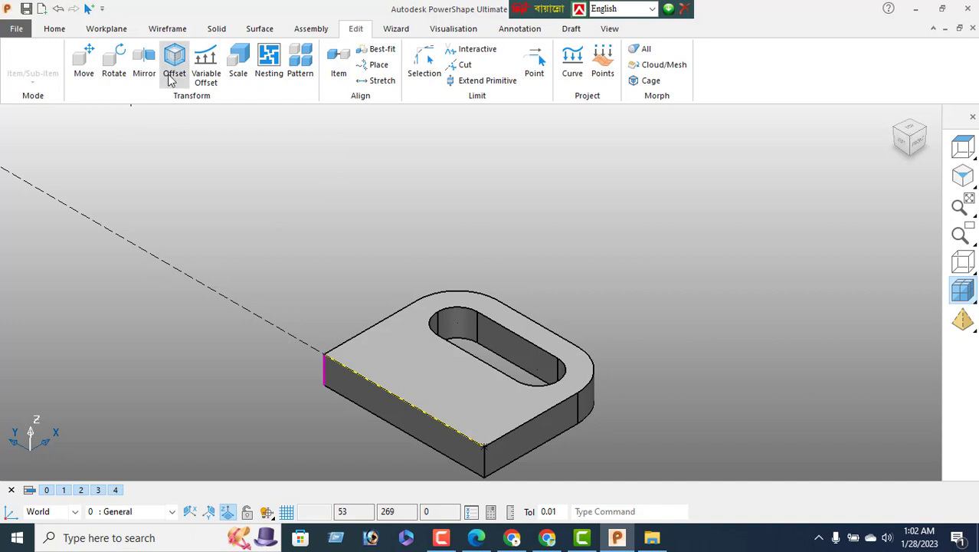
Offset the plate's straight front edge by 20, checking the reference drawing
left_click(172, 68)
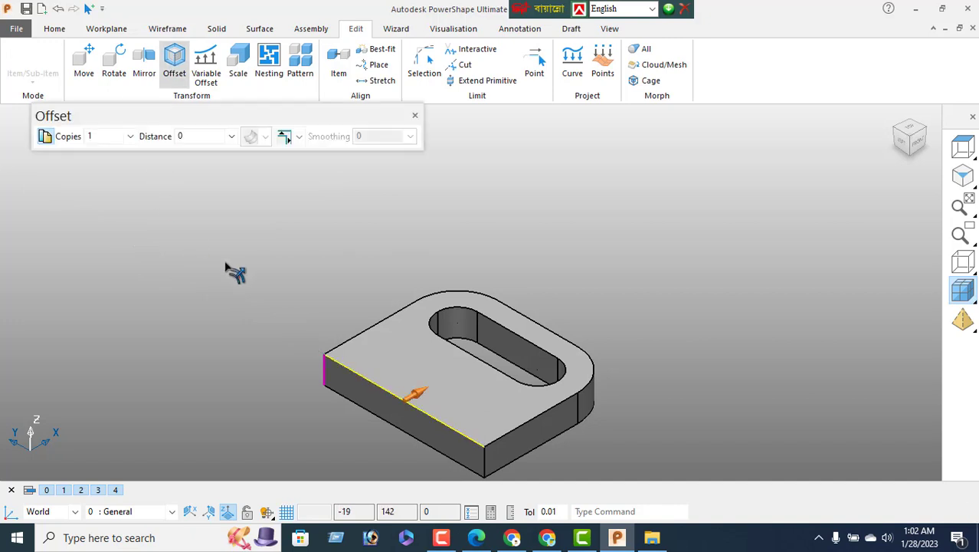
left_click(477, 539)
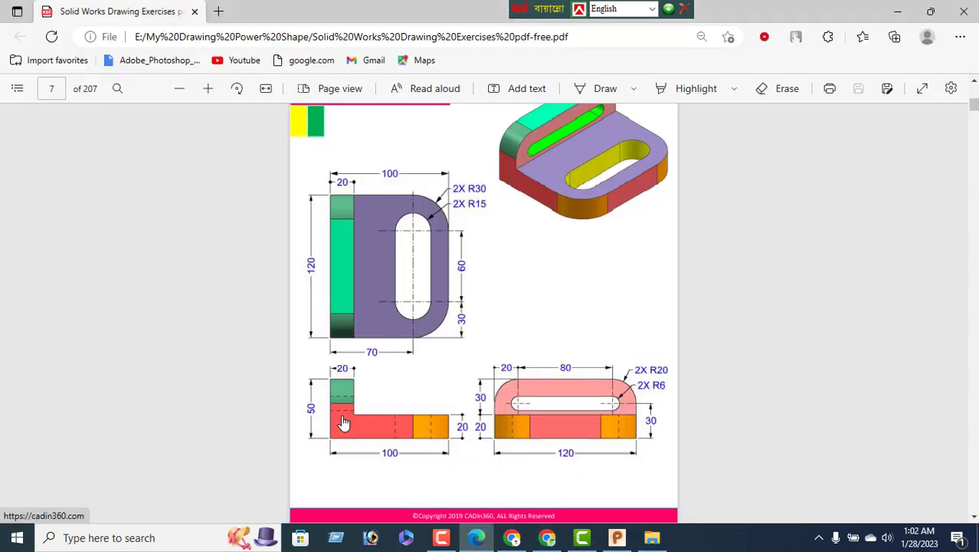
left_click(617, 538)
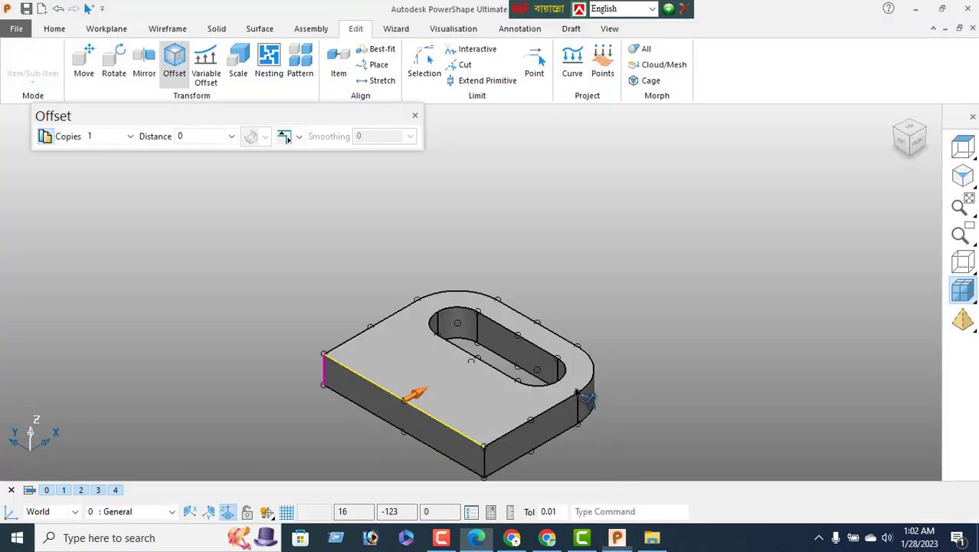
left_click(214, 136)
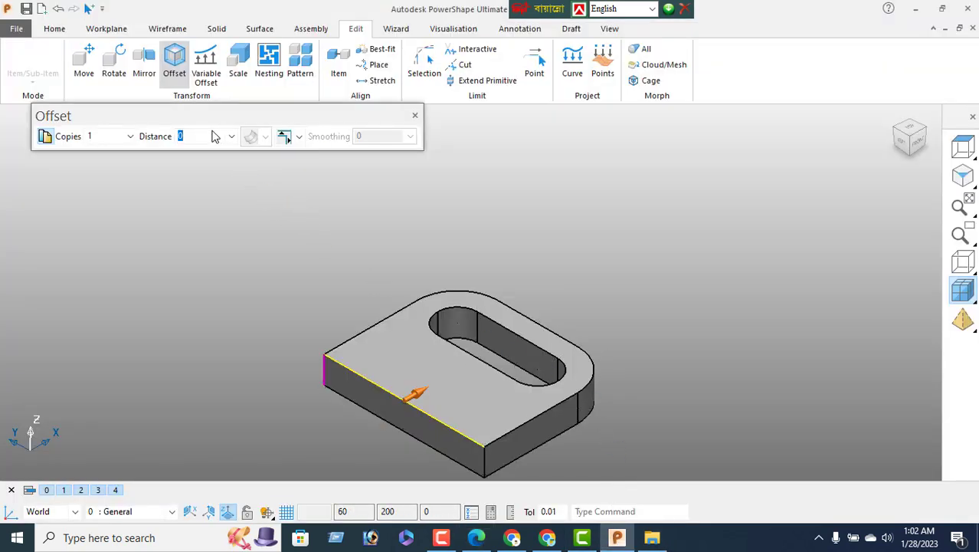
type("20")
key("Return")
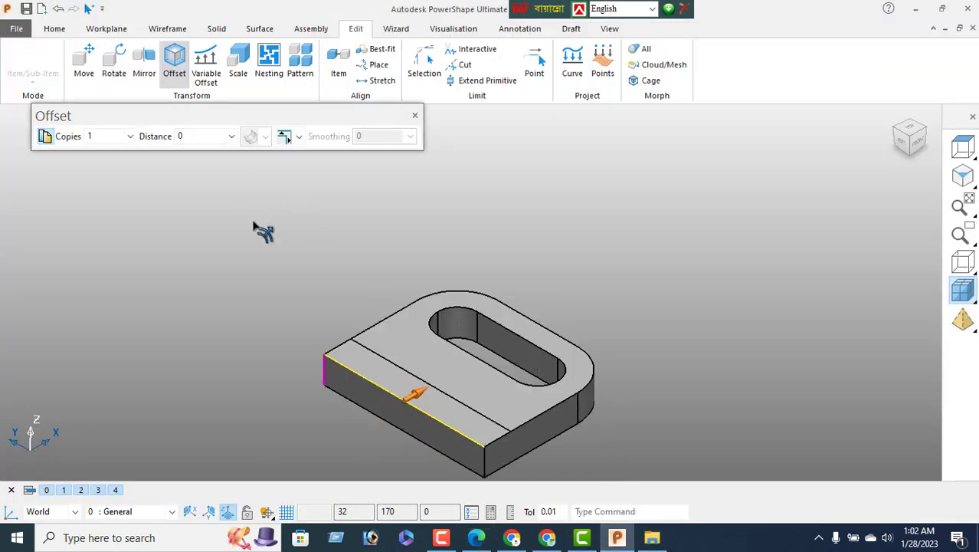
left_click(415, 117)
Build a closed composite curve from the offset line and the plate's top edges
left_click(165, 30)
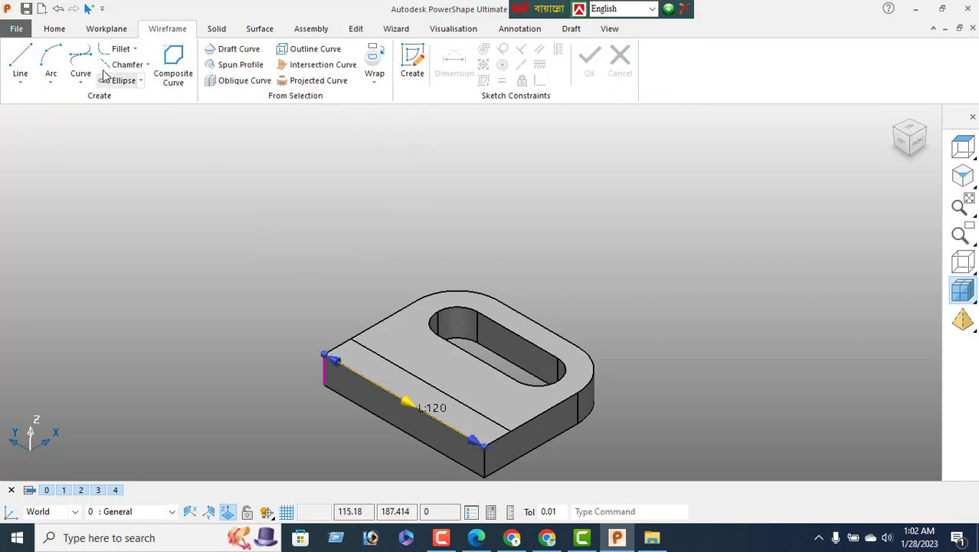
left_click(173, 65)
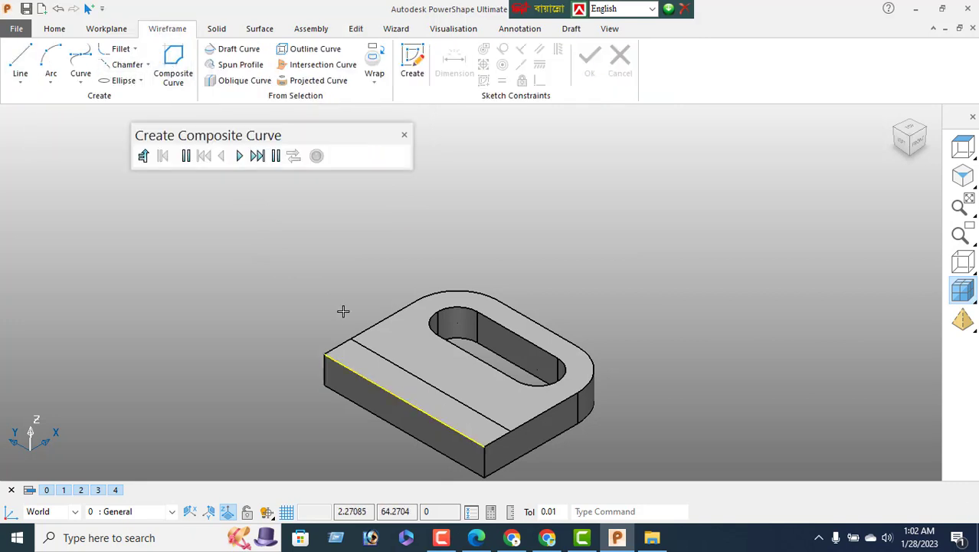
left_click(379, 345)
left_click(322, 355)
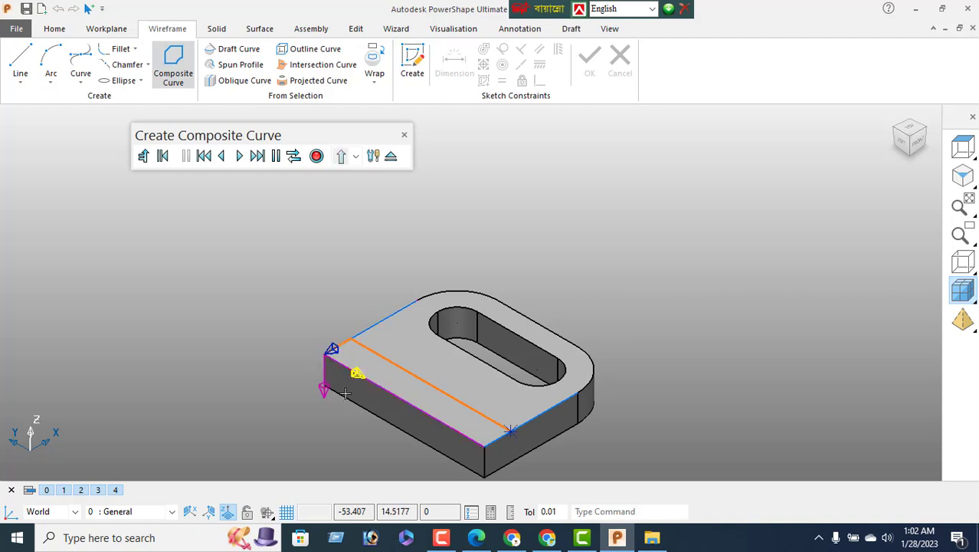
left_click(461, 430)
left_click(519, 432)
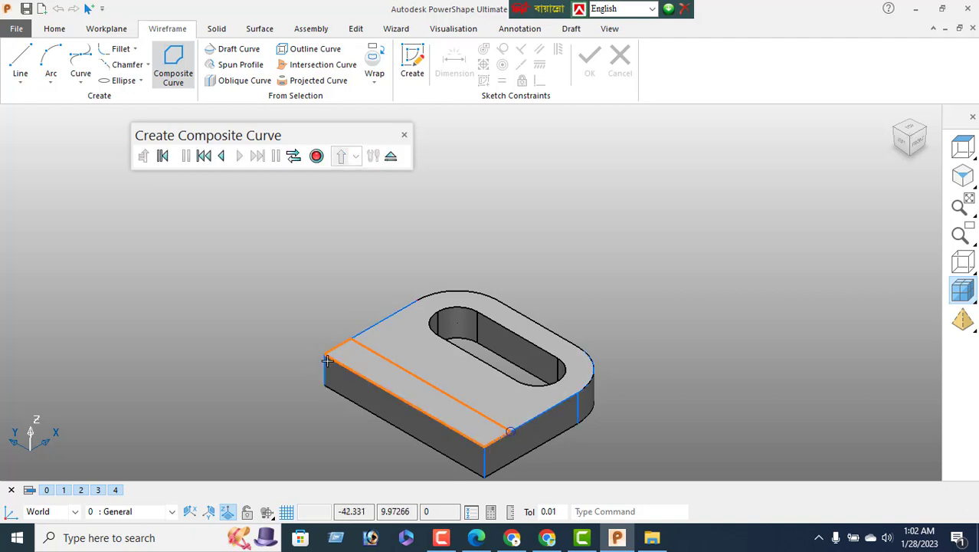
left_click(317, 158)
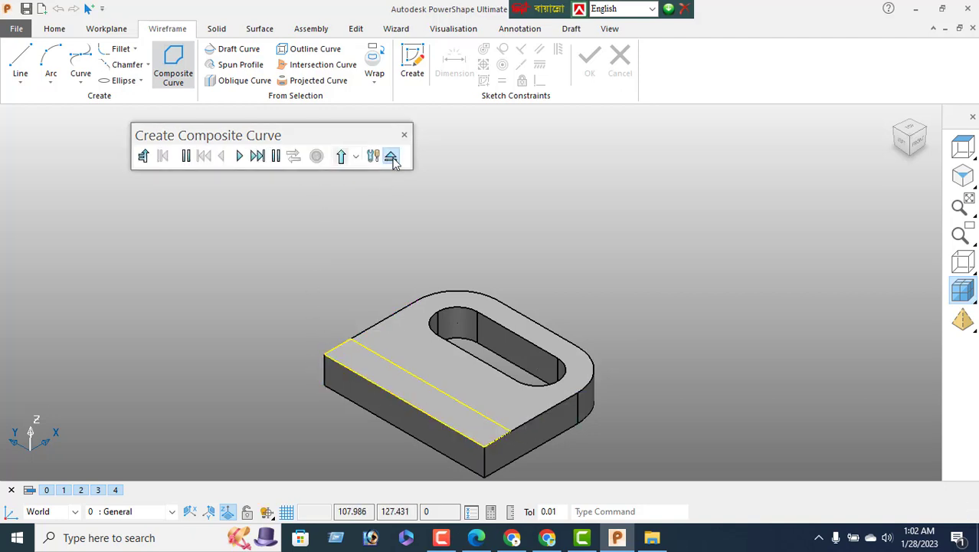
left_click(390, 157)
left_click(216, 28)
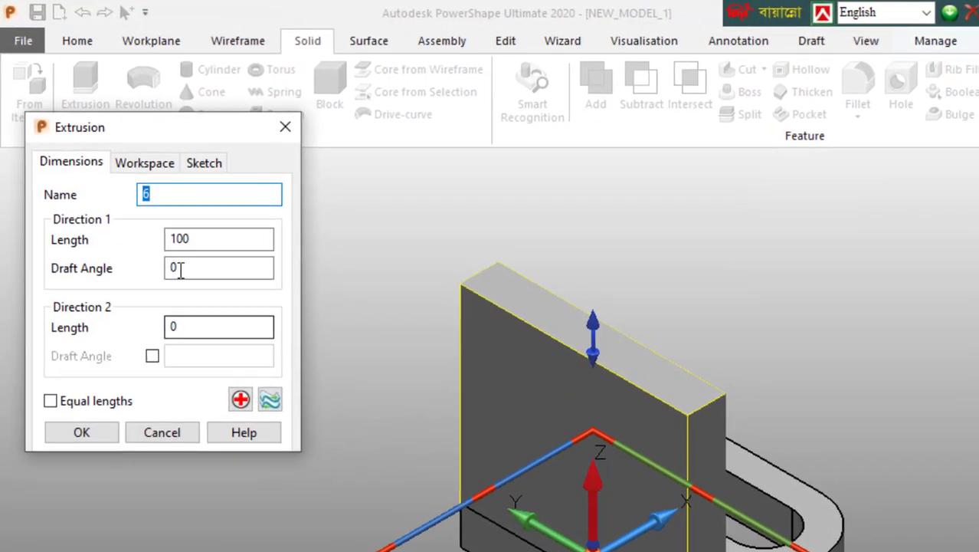
Extrude the strip outline upward by length 30 after checking the reference drawing
key("Tab")
type("30")
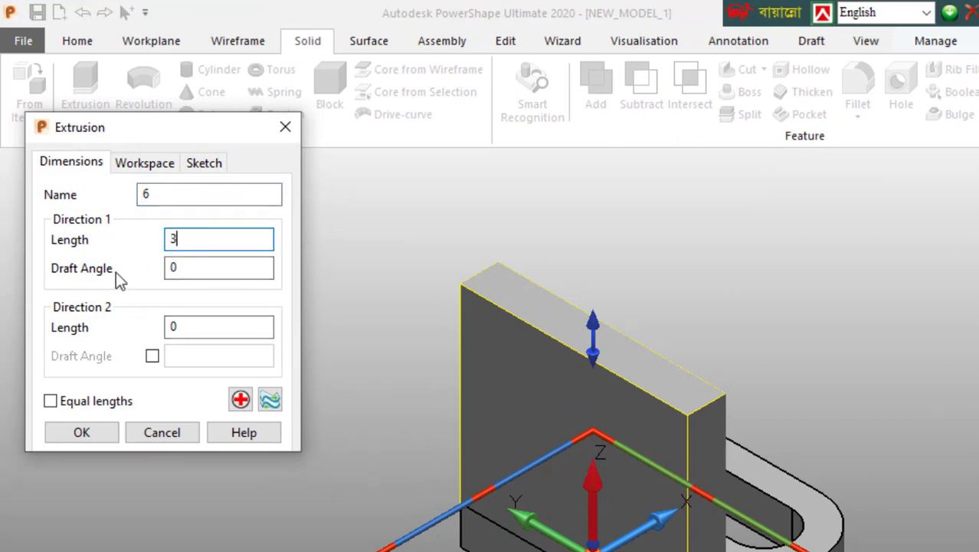
key("Return")
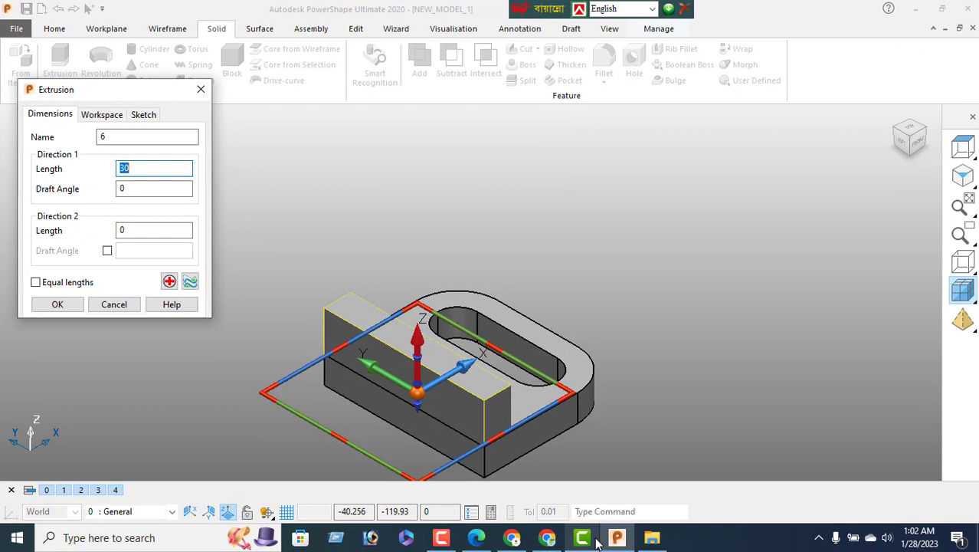
left_click(474, 538)
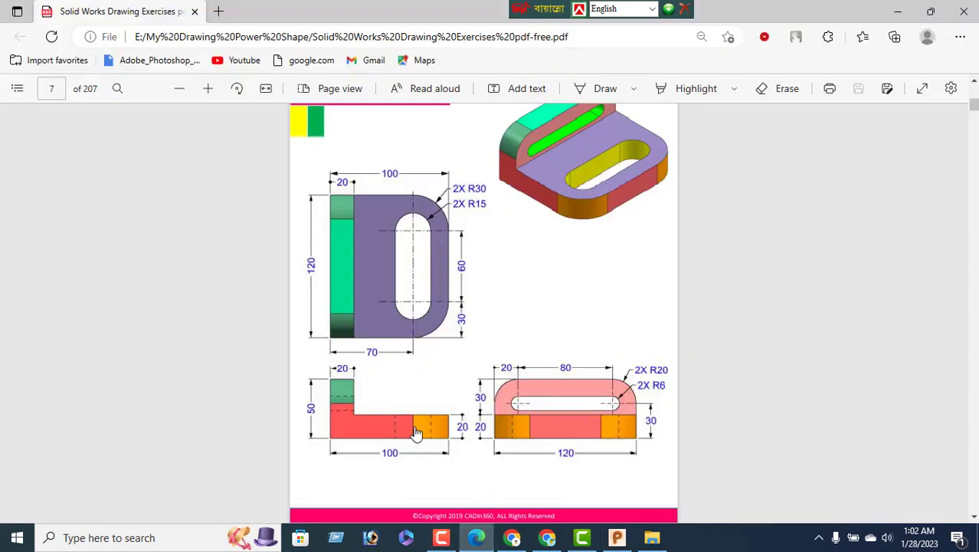
left_click(617, 539)
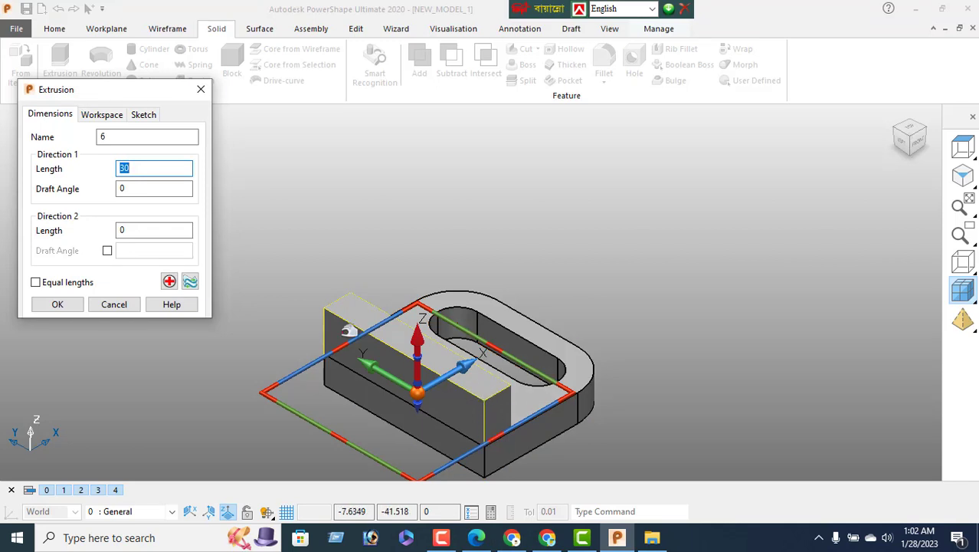
left_click(66, 305)
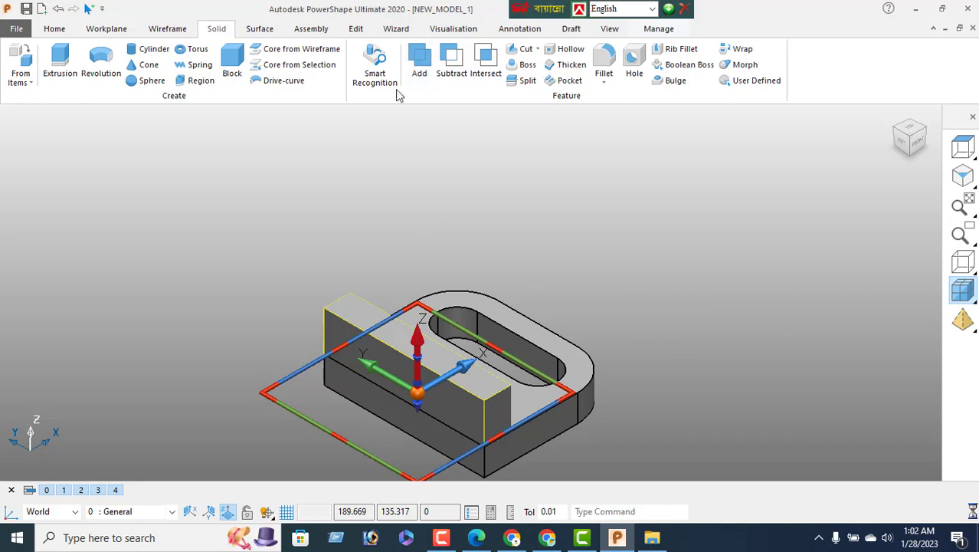
View the bracket solid from the right, compare it with the PDF, then orbit back
left_click(478, 426)
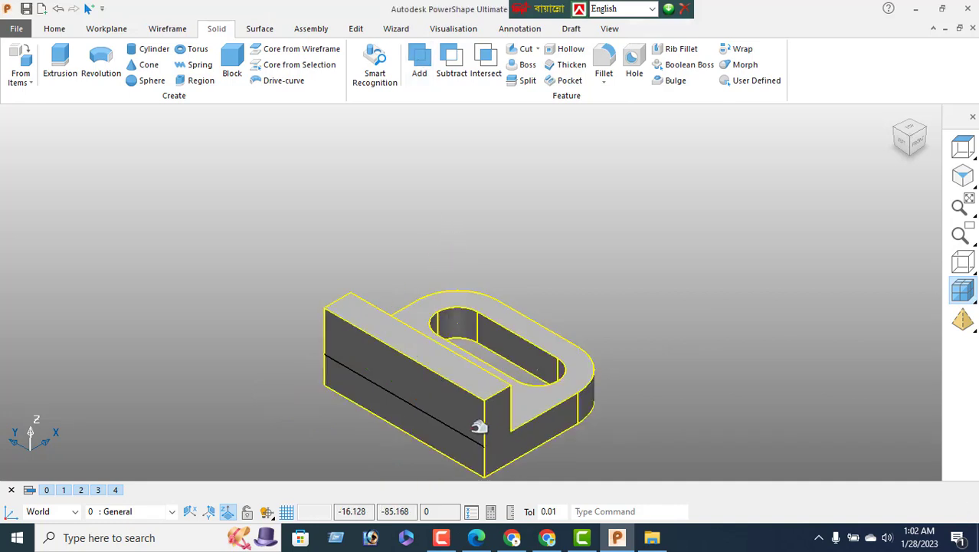
right_click(212, 180)
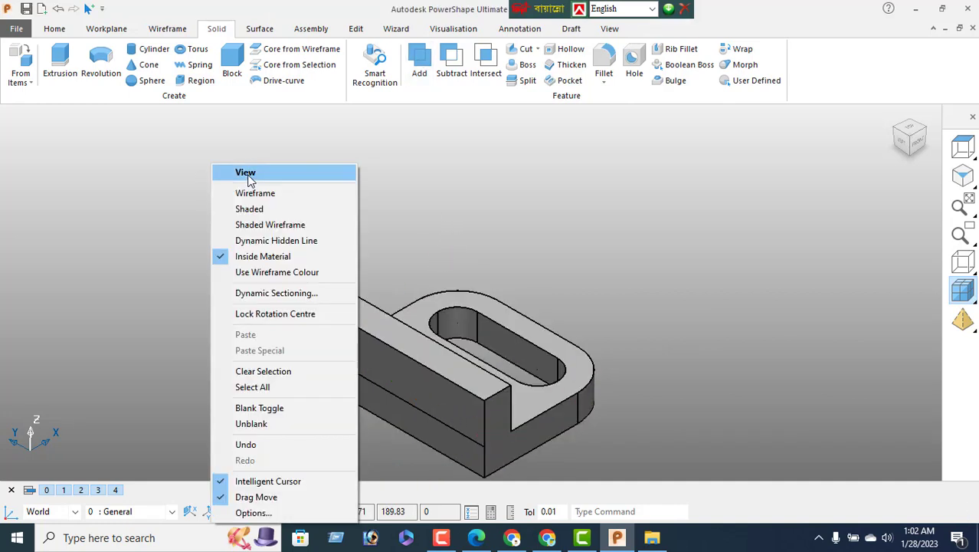
left_click(249, 184)
middle_click_drag(478, 381, 420, 354)
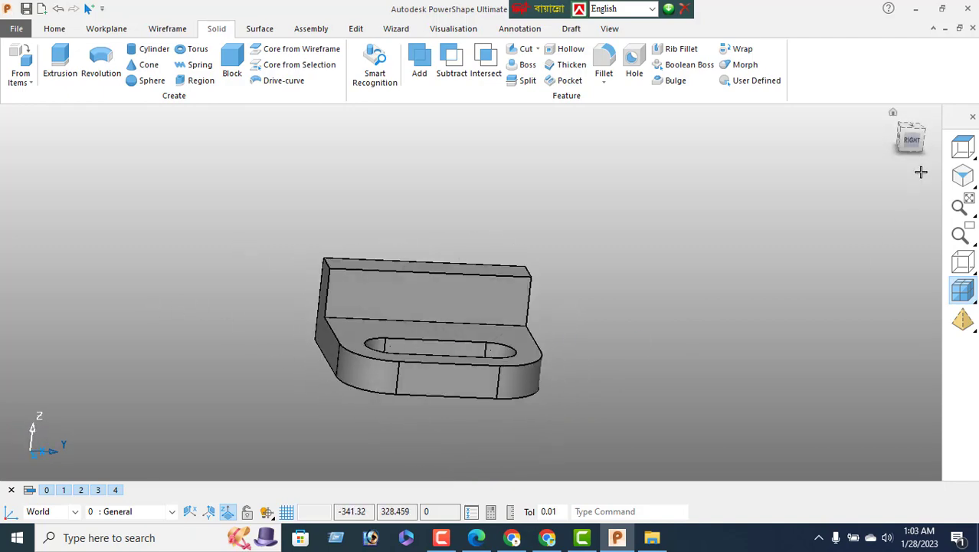
left_click(913, 138)
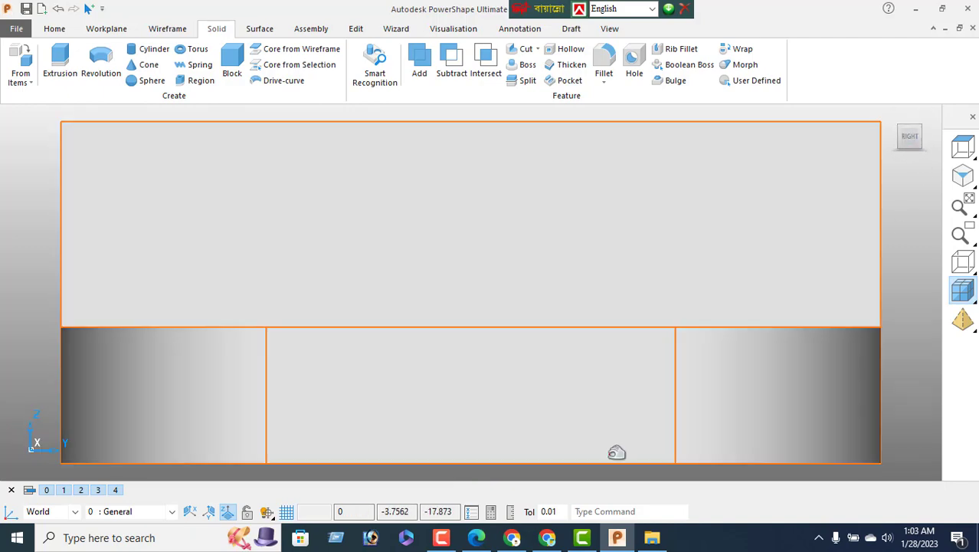
left_click(477, 537)
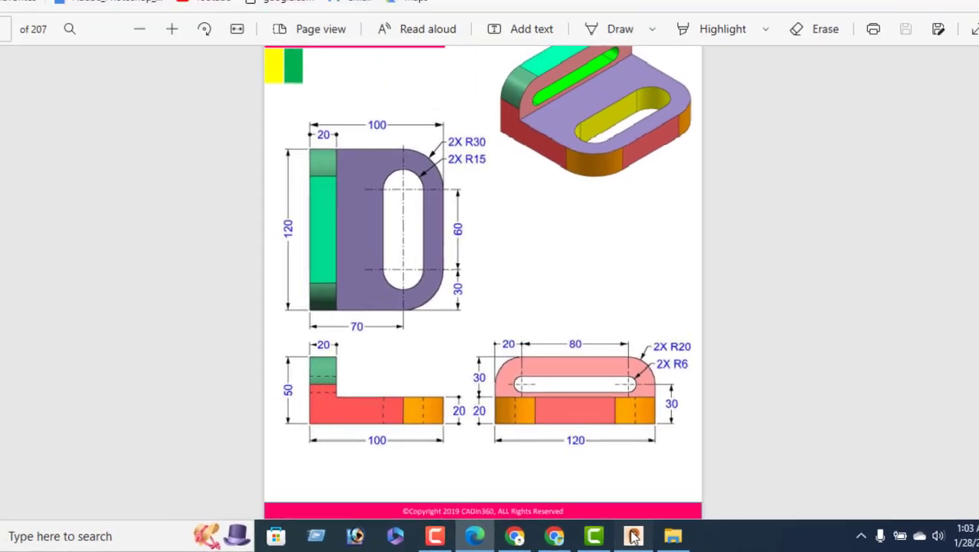
left_click(691, 531)
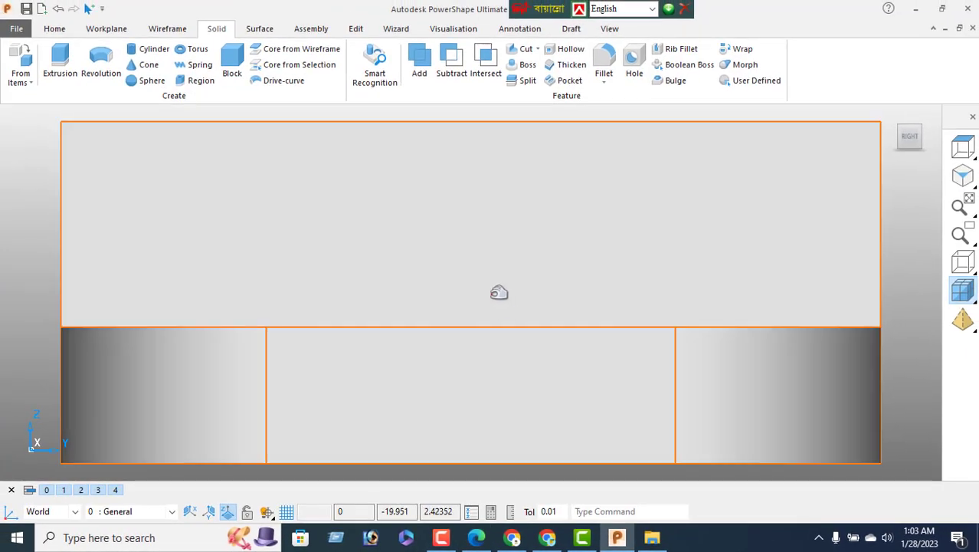
scroll(553, 246, "down", 2)
middle_click_drag(328, 243, 501, 247)
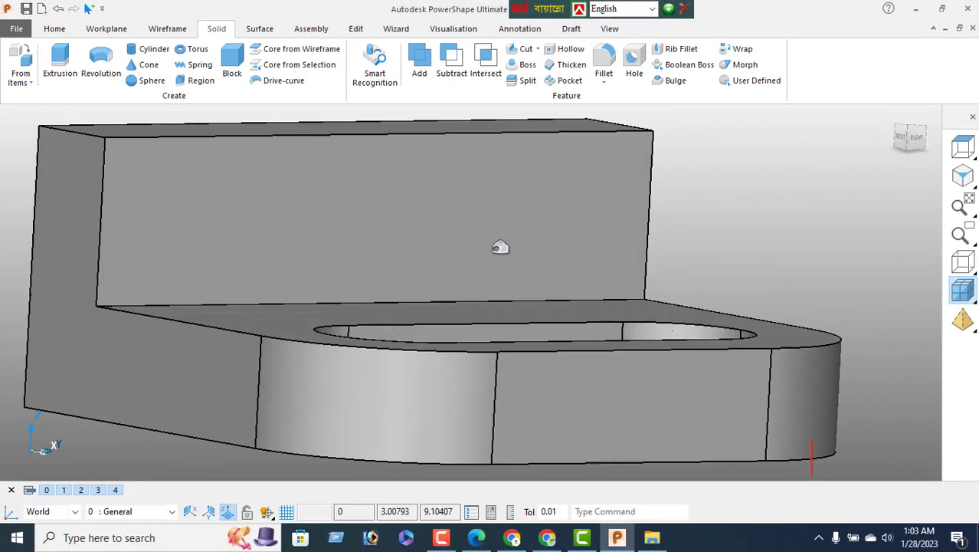
scroll(490, 246, "down", 2)
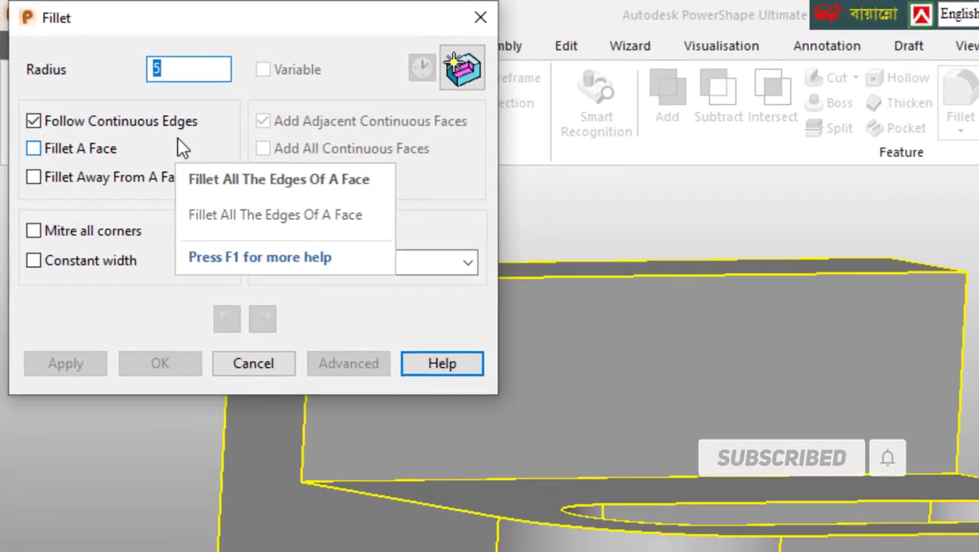
Fillet the upright wall's top-left and top-right edges with radius 20
type("20")
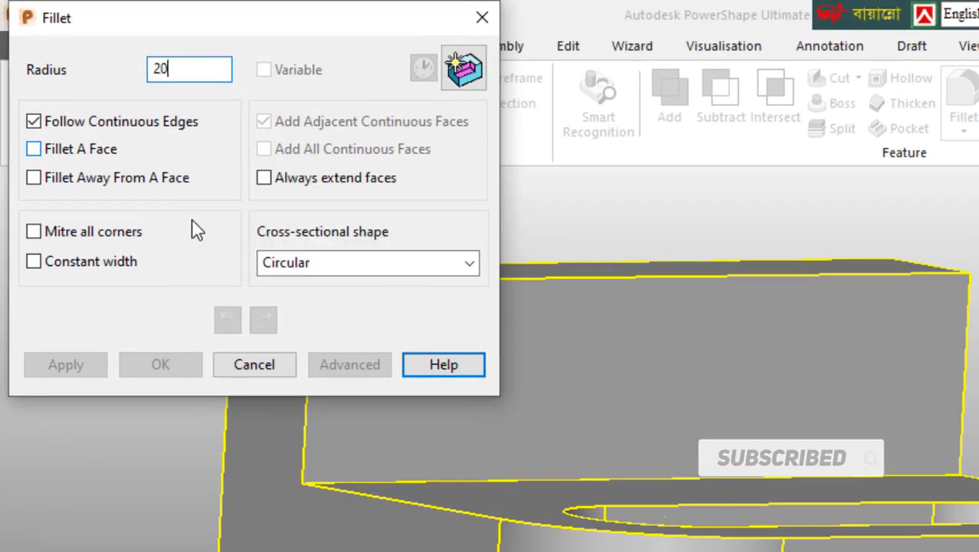
left_click(737, 473)
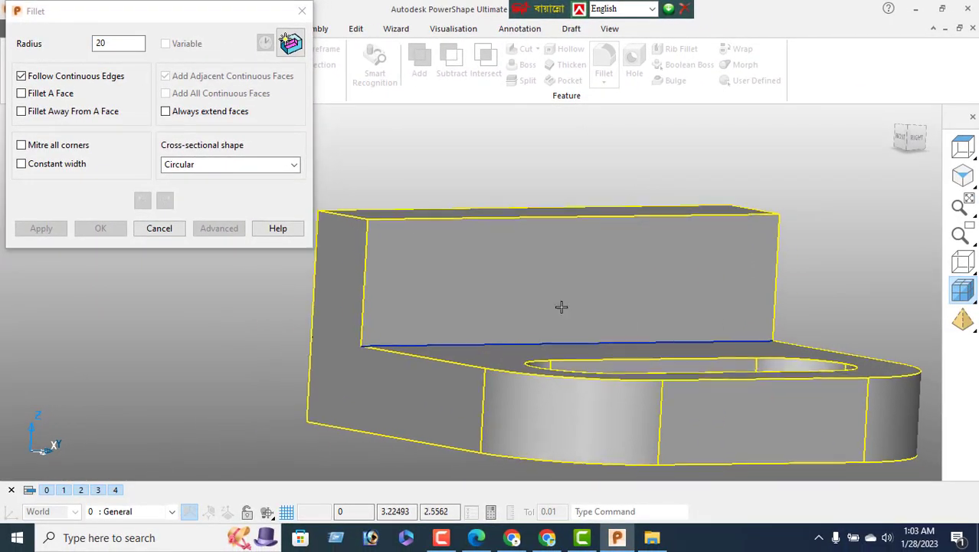
left_click(325, 214)
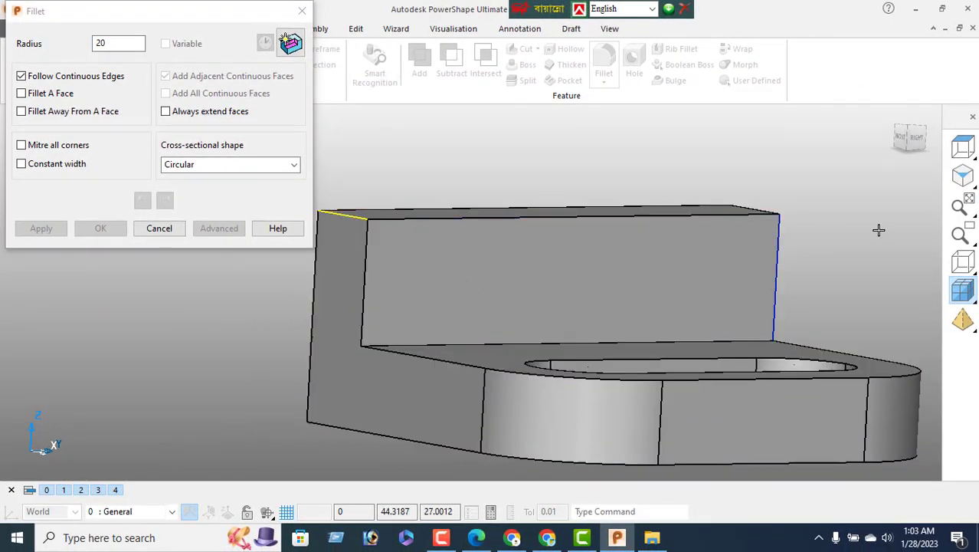
left_click(955, 264)
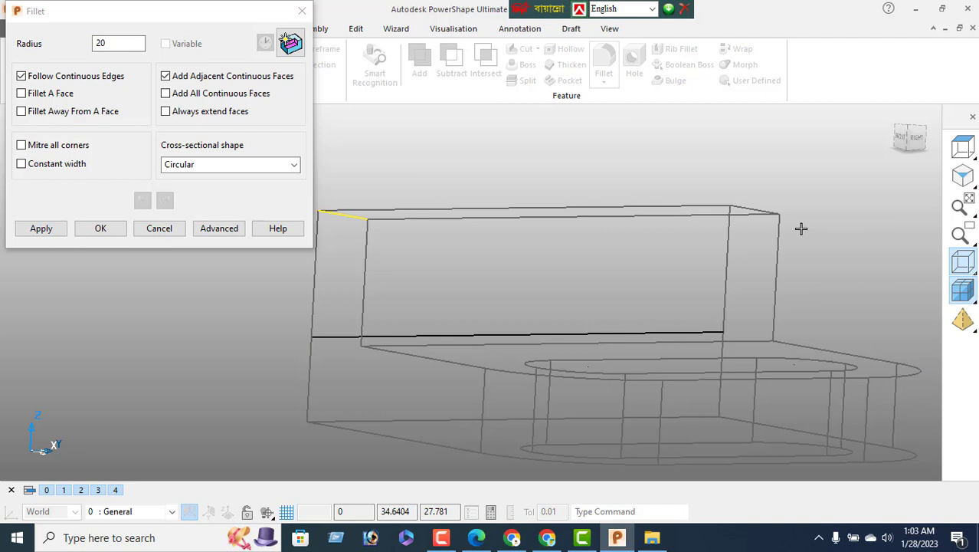
left_click(760, 205)
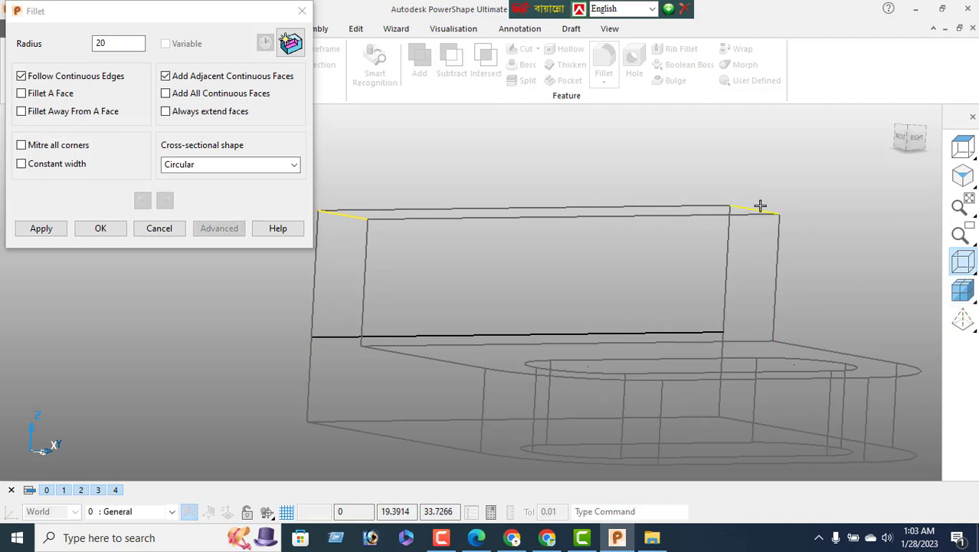
left_click(41, 229)
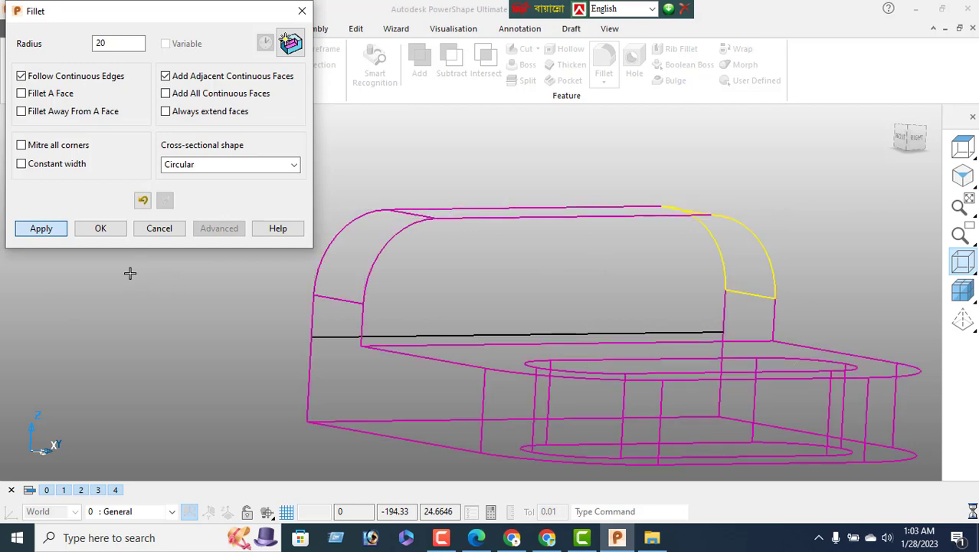
left_click(100, 228)
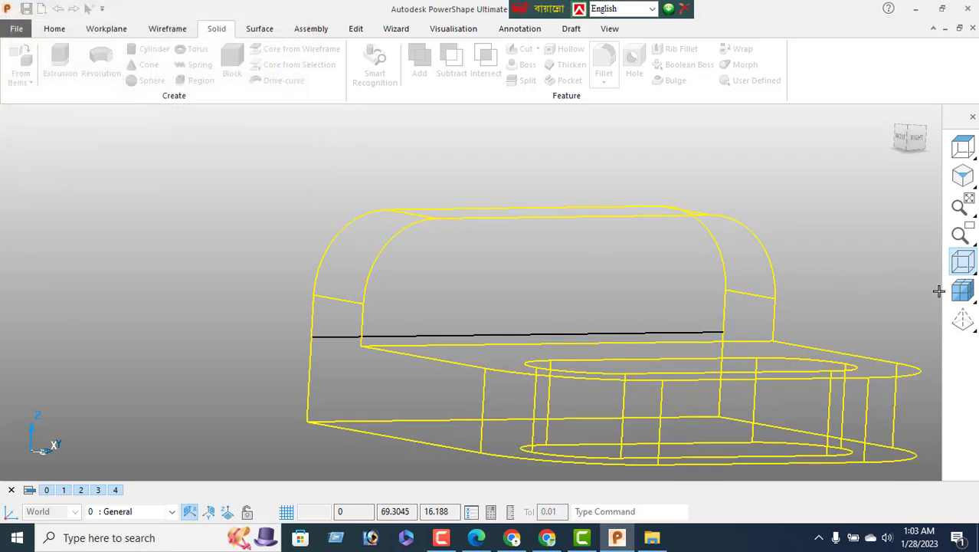
middle_click_drag(597, 294, 464, 253)
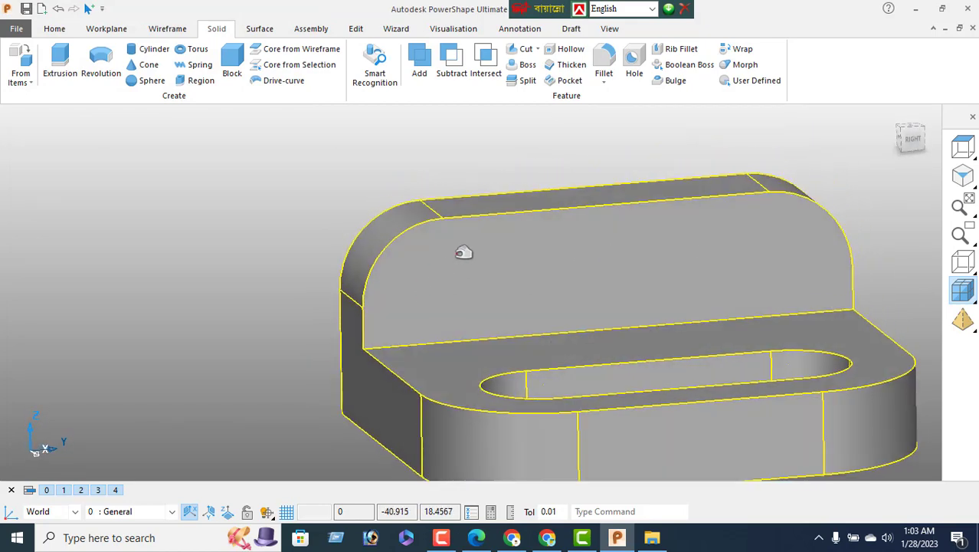
Show the bracket from the right and start a wireframe line
left_click(910, 140)
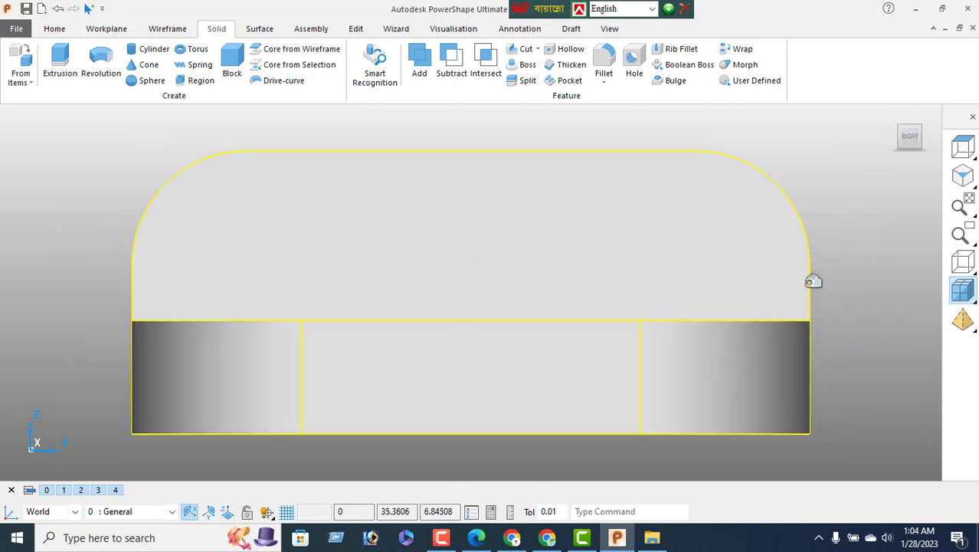
left_click(167, 28)
left_click(20, 61)
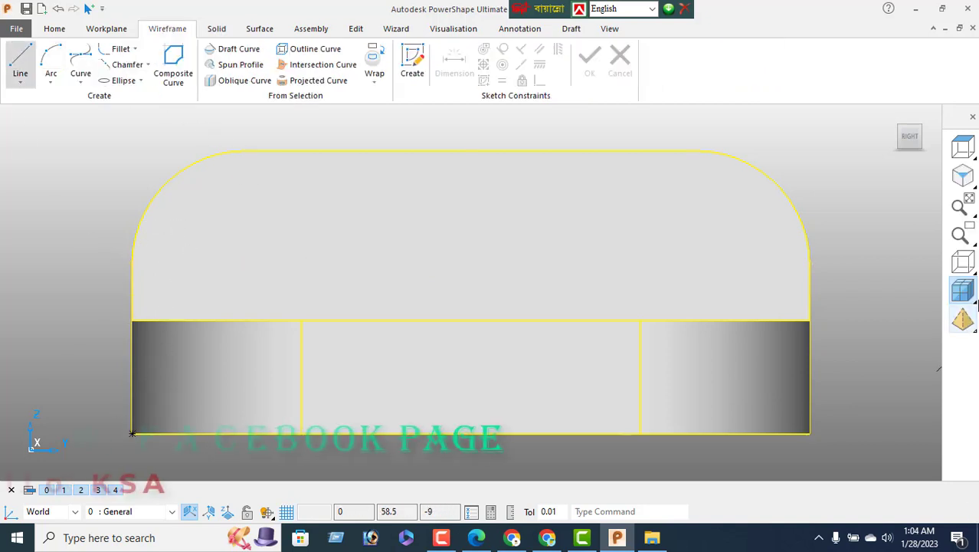
Display the bracket as wireframe, cancel the started line, and return to the right view
left_click(963, 262)
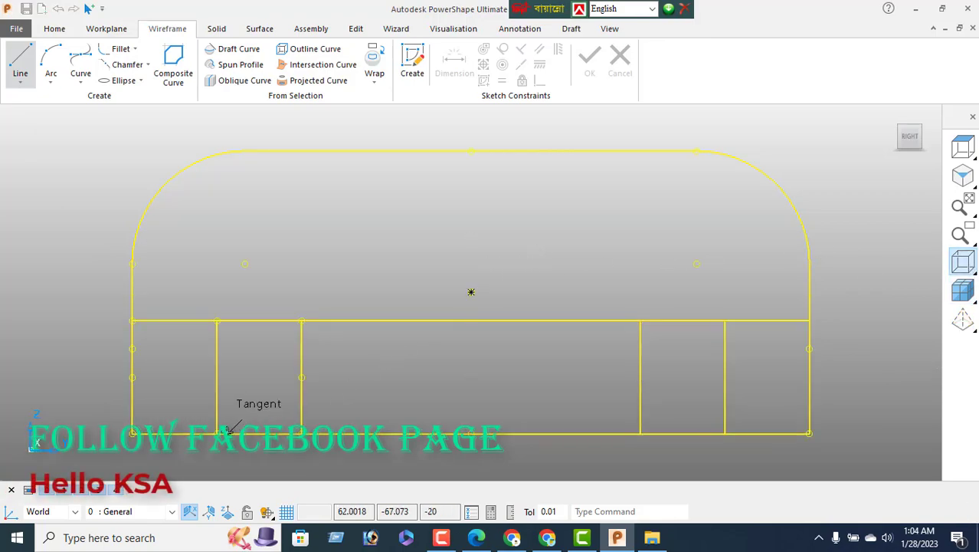
middle_click_drag(230, 431, 338, 454)
middle_click_drag(497, 309, 462, 390)
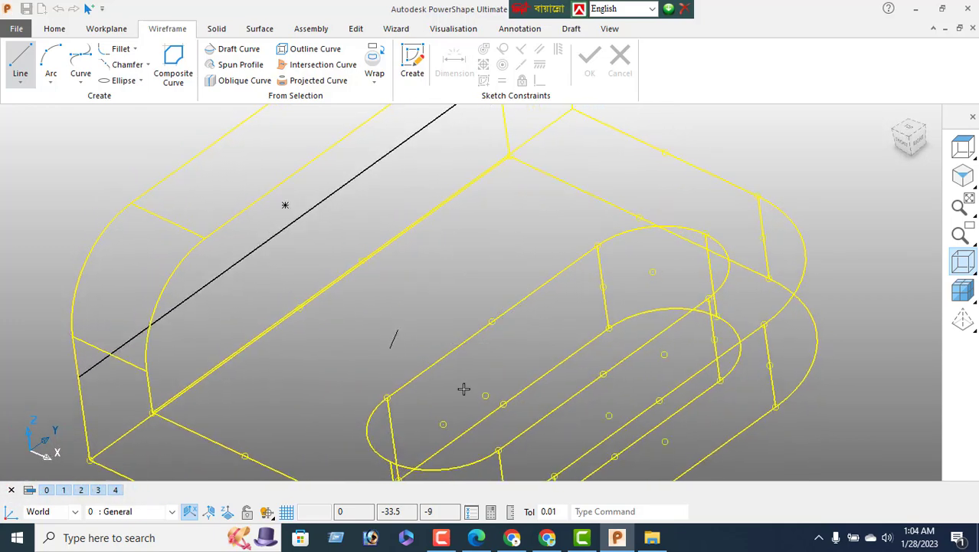
left_click(141, 287)
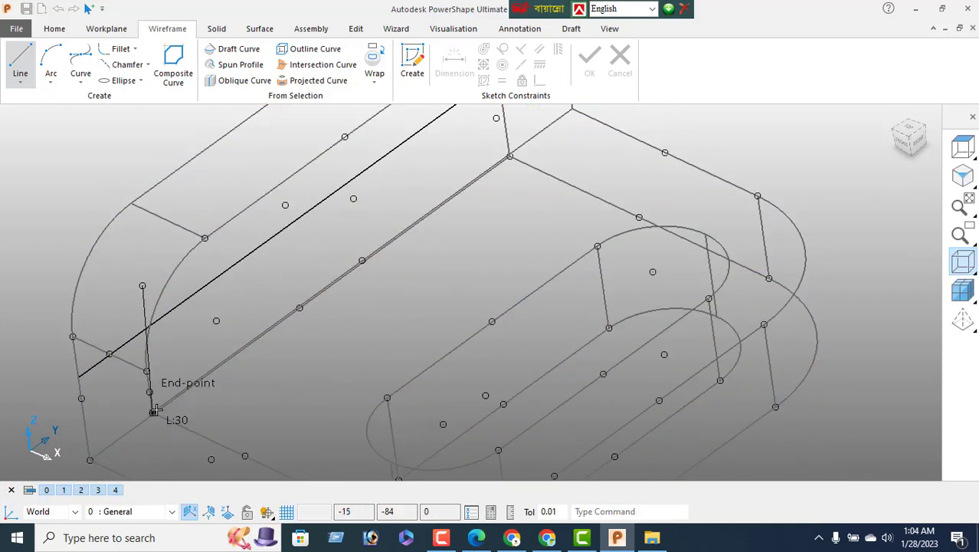
middle_click_drag(141, 400, 33, 348)
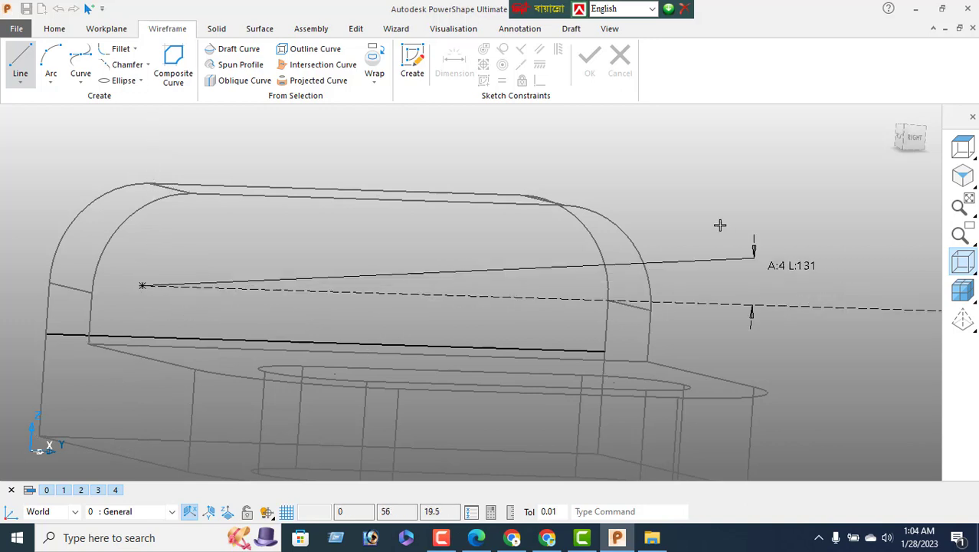
key("Escape")
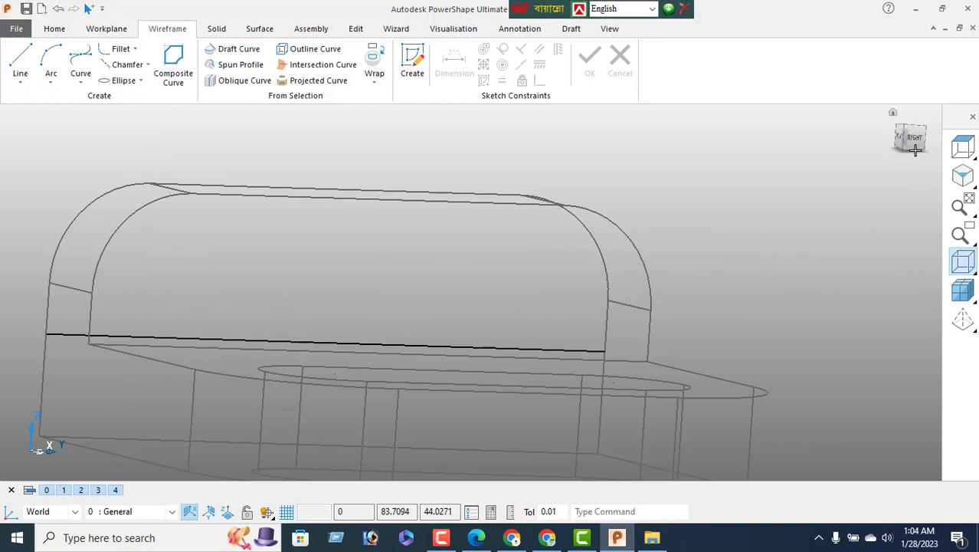
left_click(916, 140)
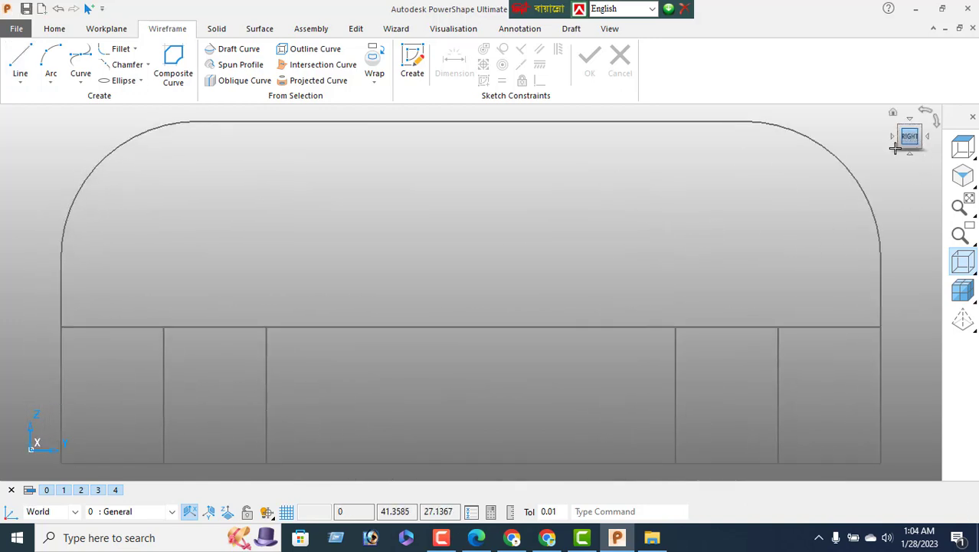
Draw a full circle at the left rounded corner's arc centre and check the PDF dimensions
left_click(44, 83)
left_click(51, 104)
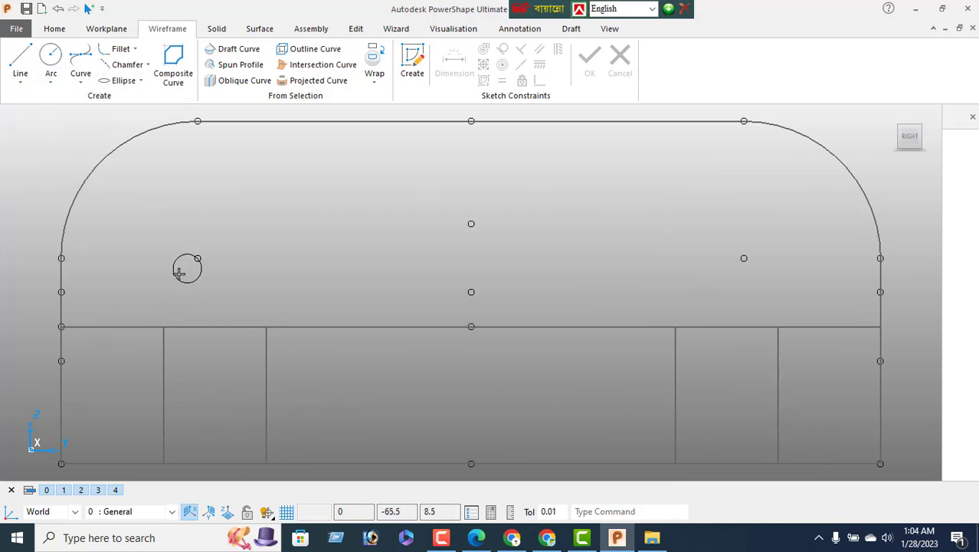
left_click(198, 258)
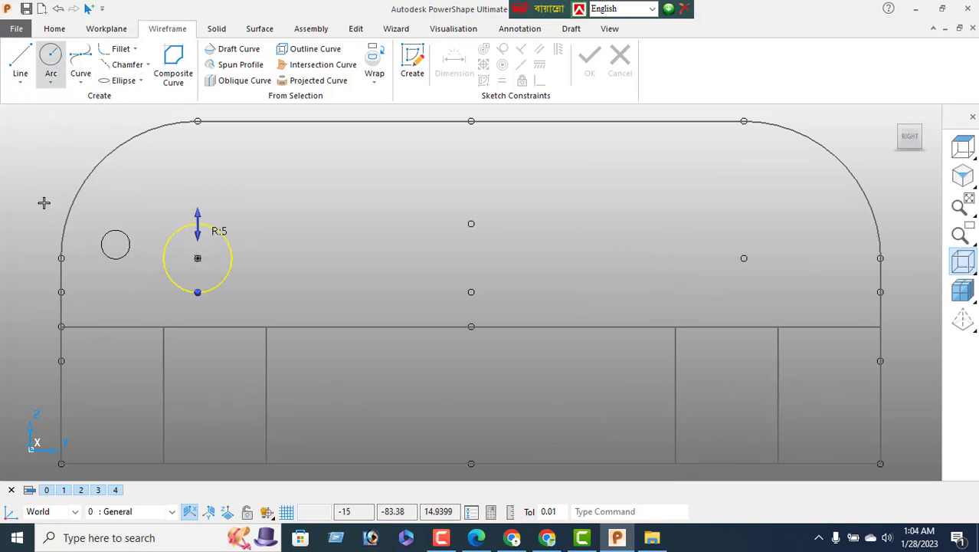
right_click(11, 151)
left_click(49, 158)
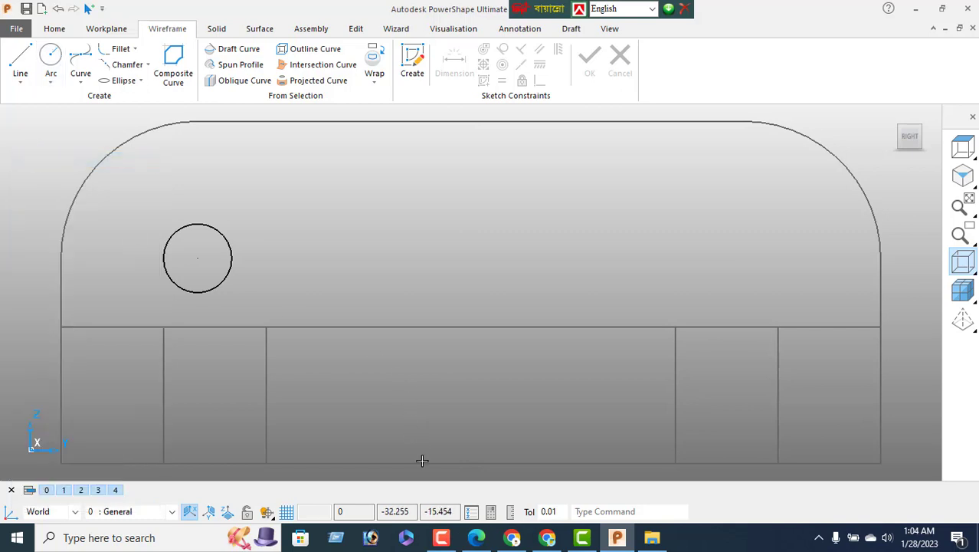
left_click(477, 529)
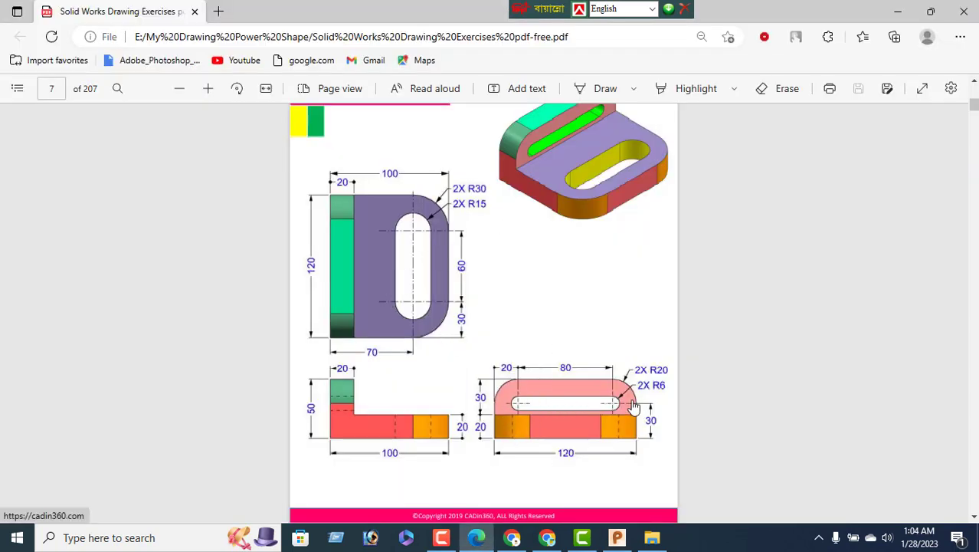
left_click(617, 537)
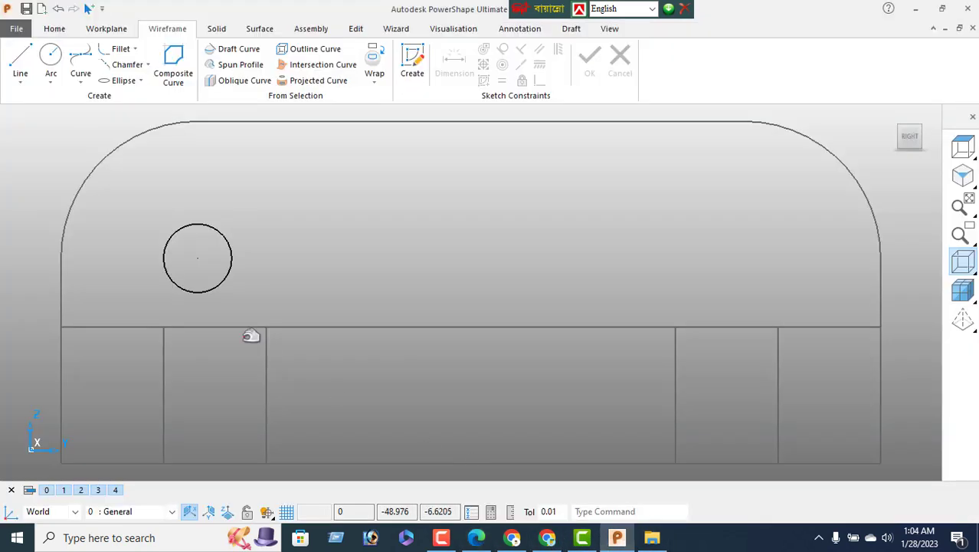
Change the circle's radius to 6
double_click(229, 271)
key("Tab")
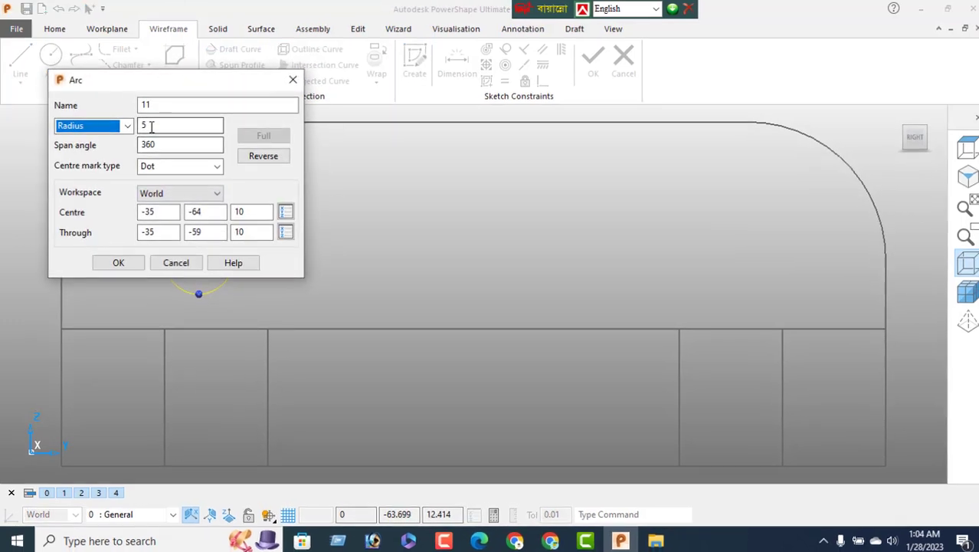
type("6")
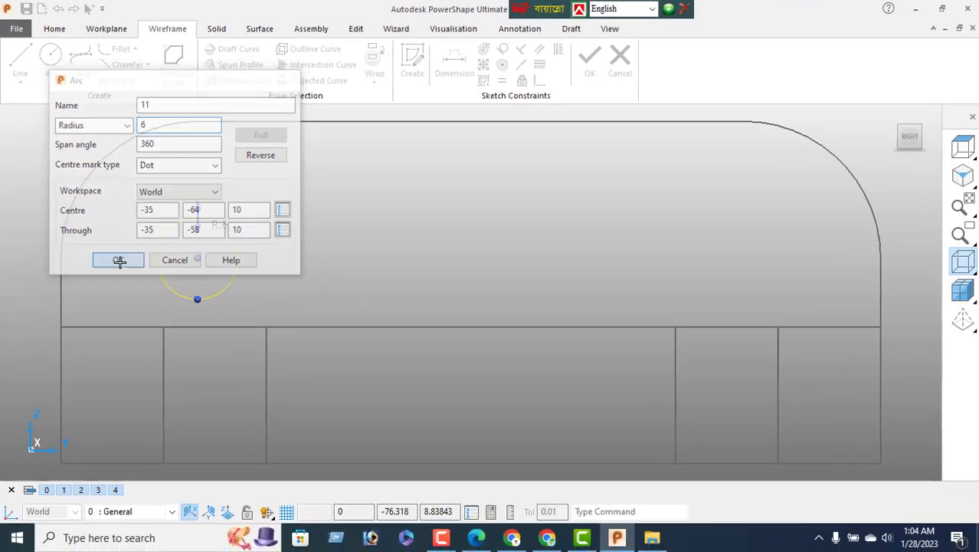
left_click(195, 432)
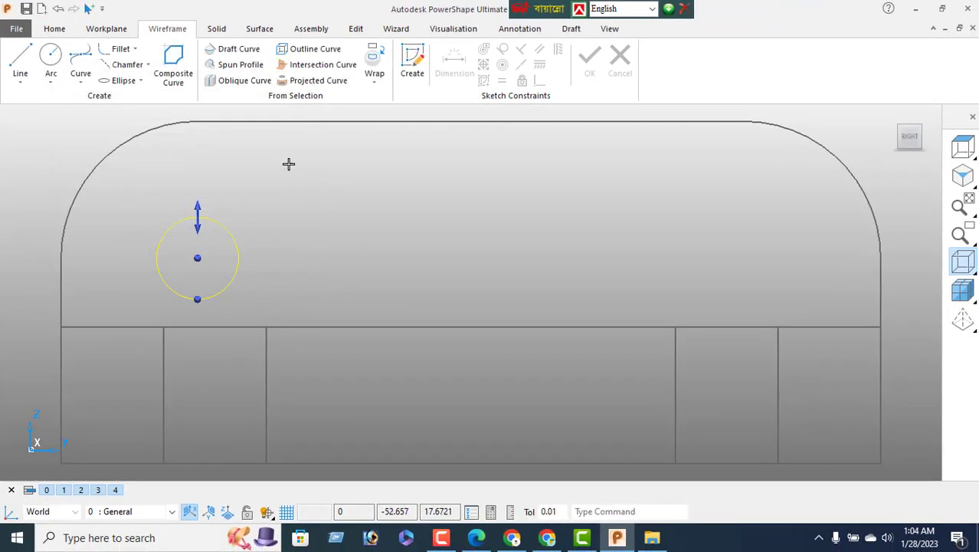
Copy the circle onto the right rounded corner's arc centre
left_click(354, 30)
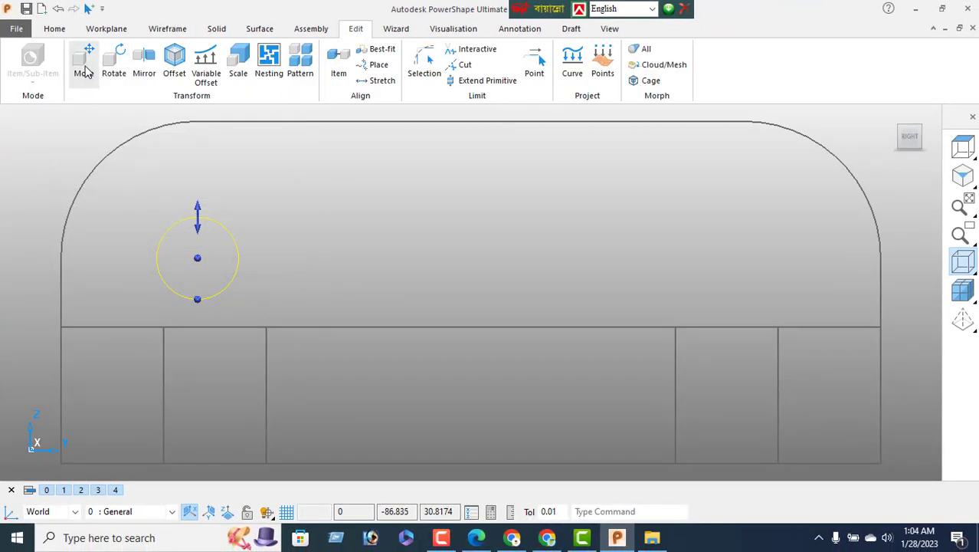
left_click(83, 68)
left_click(44, 137)
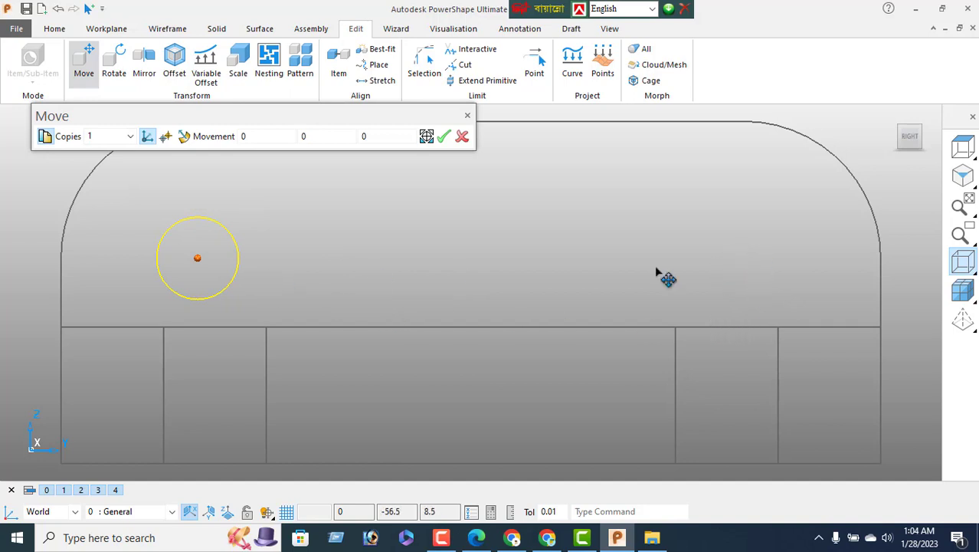
left_click(744, 259)
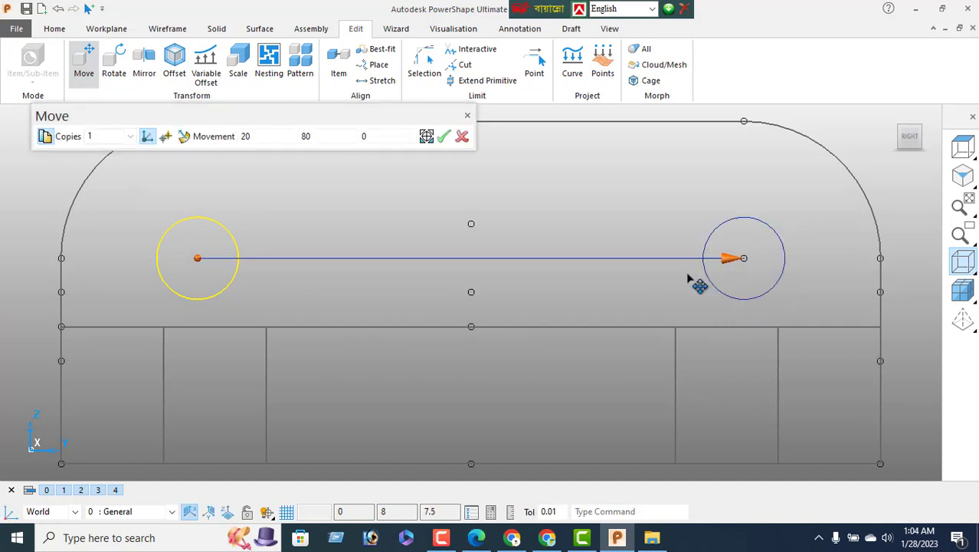
left_click(444, 138)
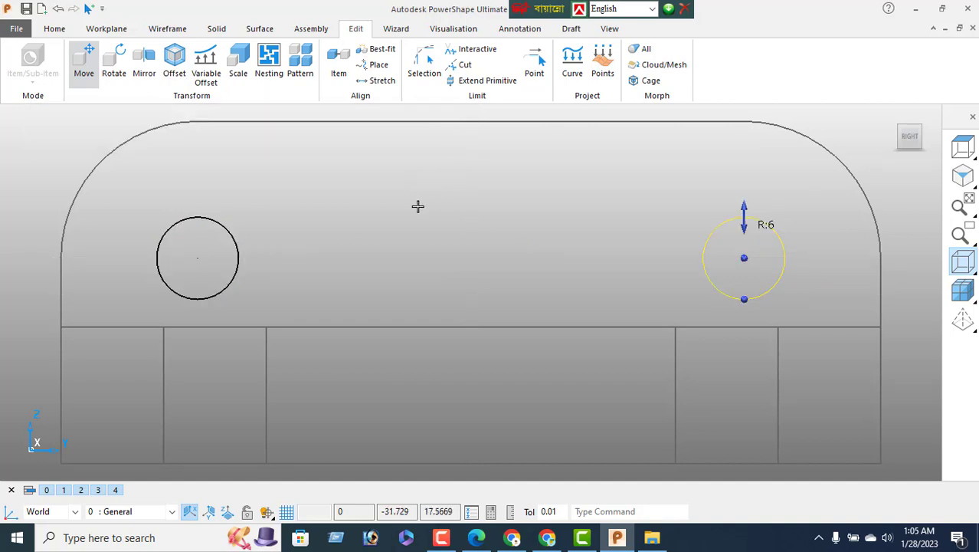
left_click(167, 29)
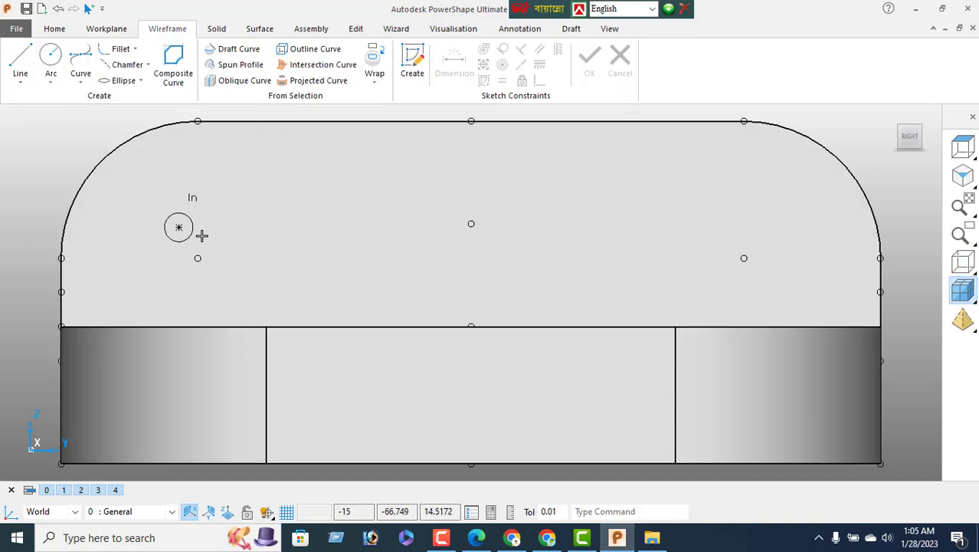
Draw a full circle at the left arc centre and set its radius to 6
left_click(197, 258)
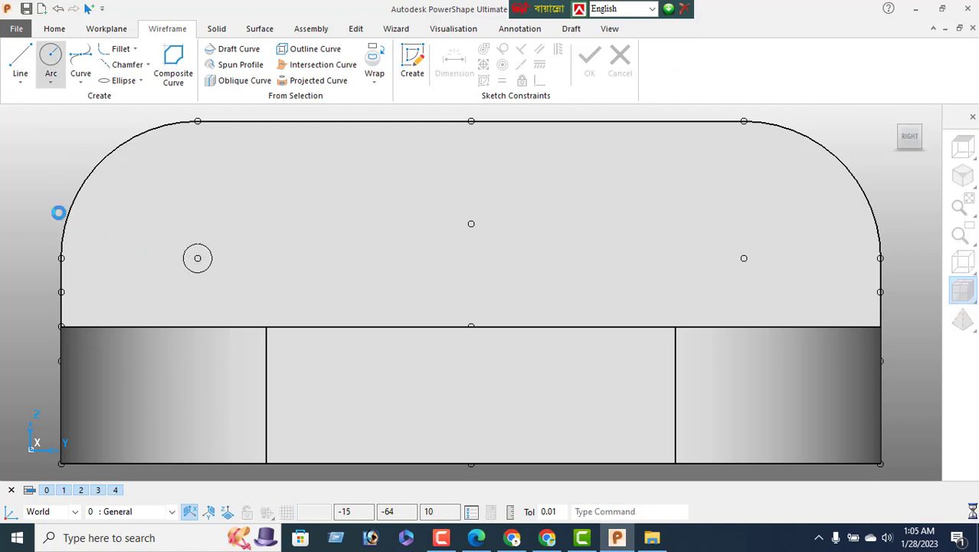
right_click(13, 165)
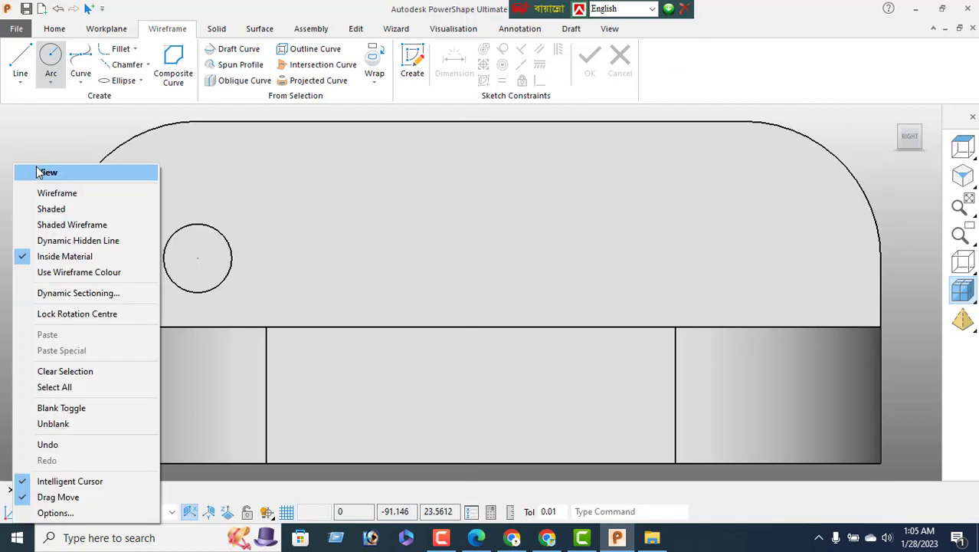
left_click(38, 171)
left_click(188, 224)
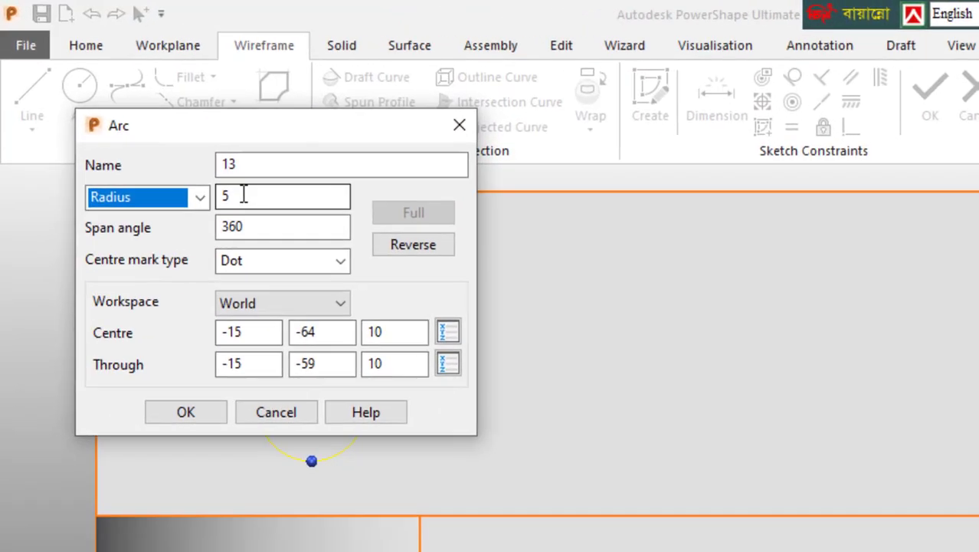
left_click_drag(155, 123, 101, 143)
type("6")
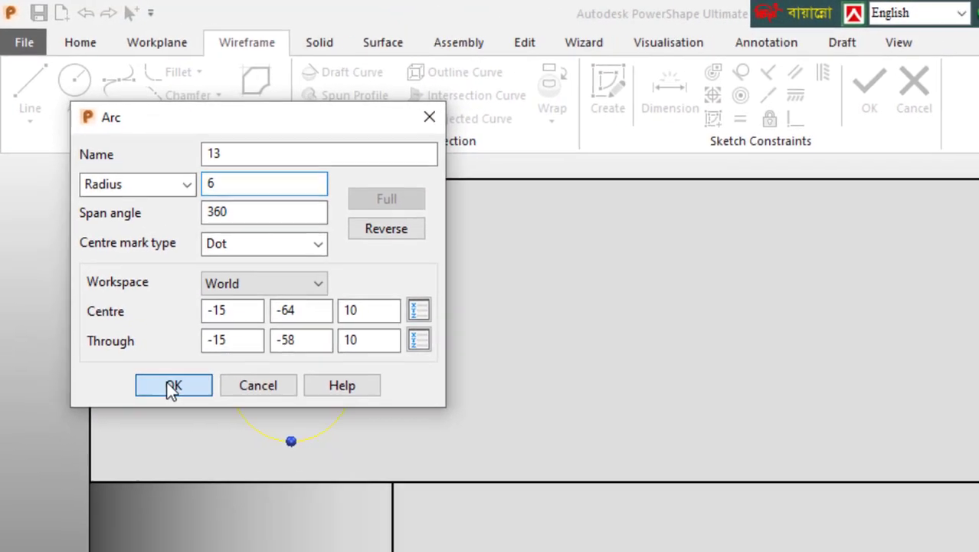
left_click(176, 416)
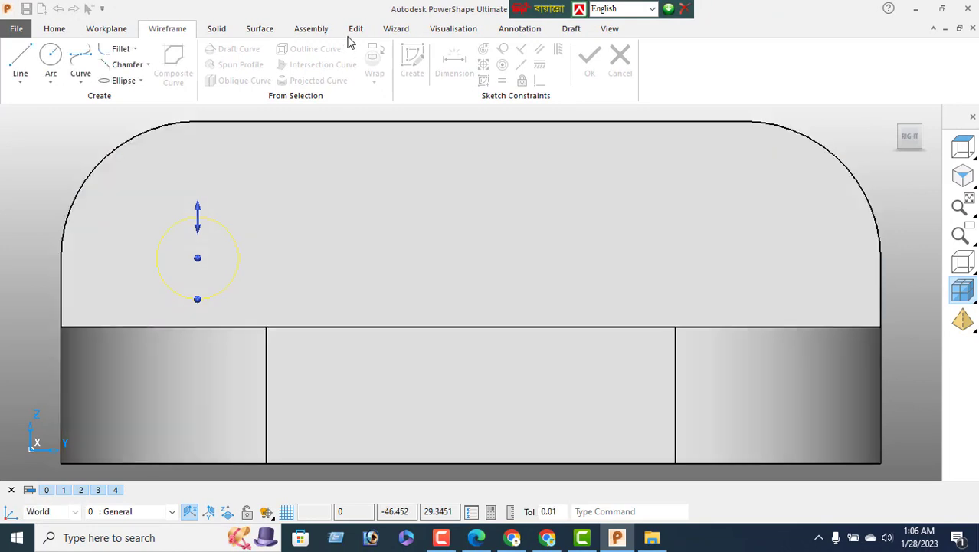
Move the radius-6 circle to the right arc centre and switch to shaded display
left_click(372, 30)
left_click(84, 62)
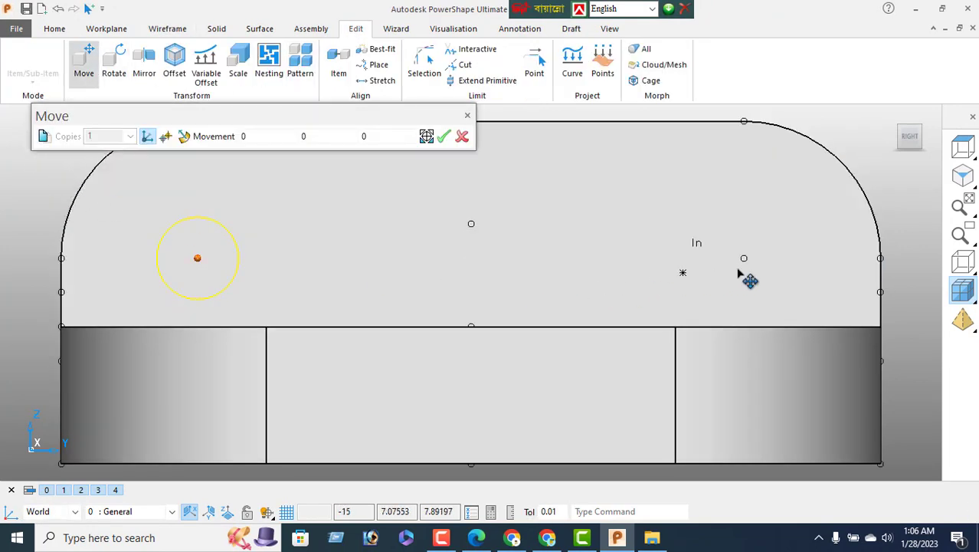
left_click(743, 259)
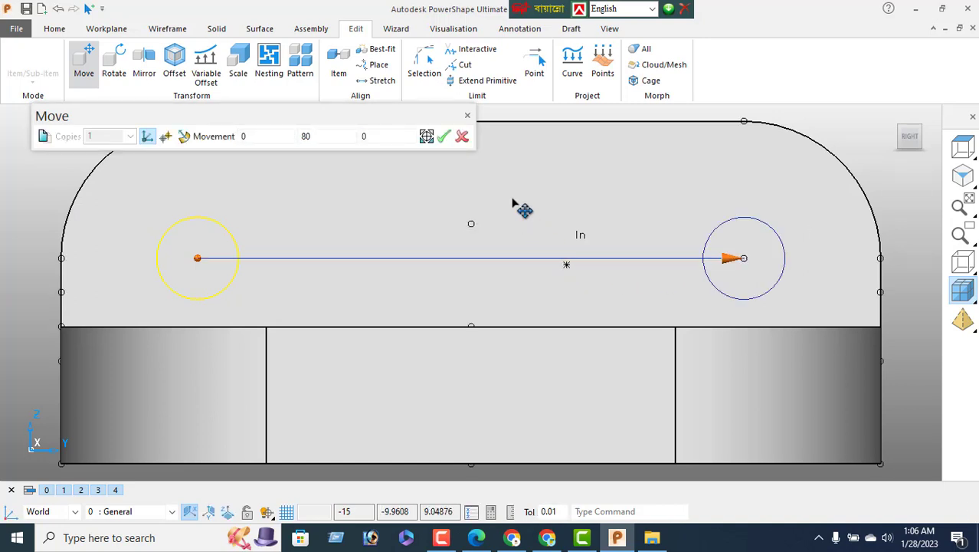
left_click(462, 140)
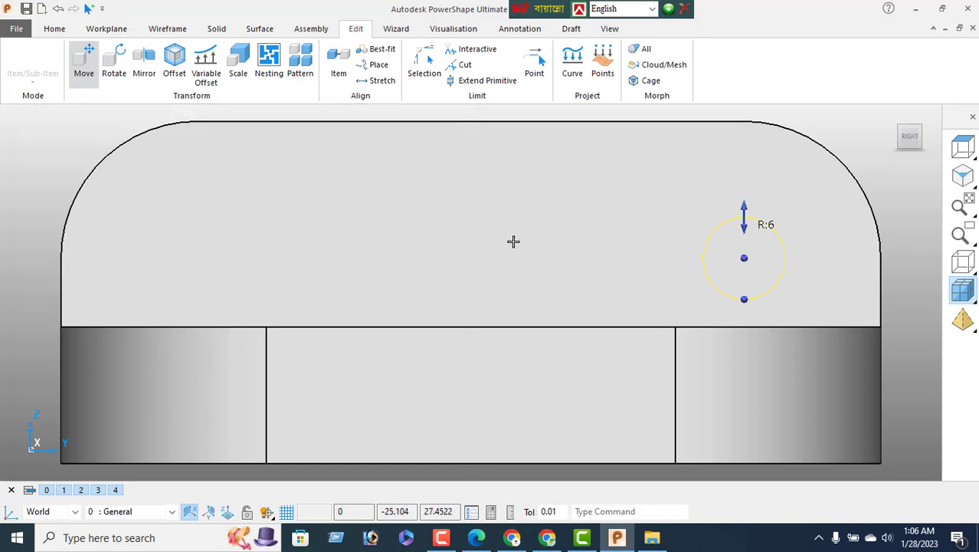
left_click(963, 262)
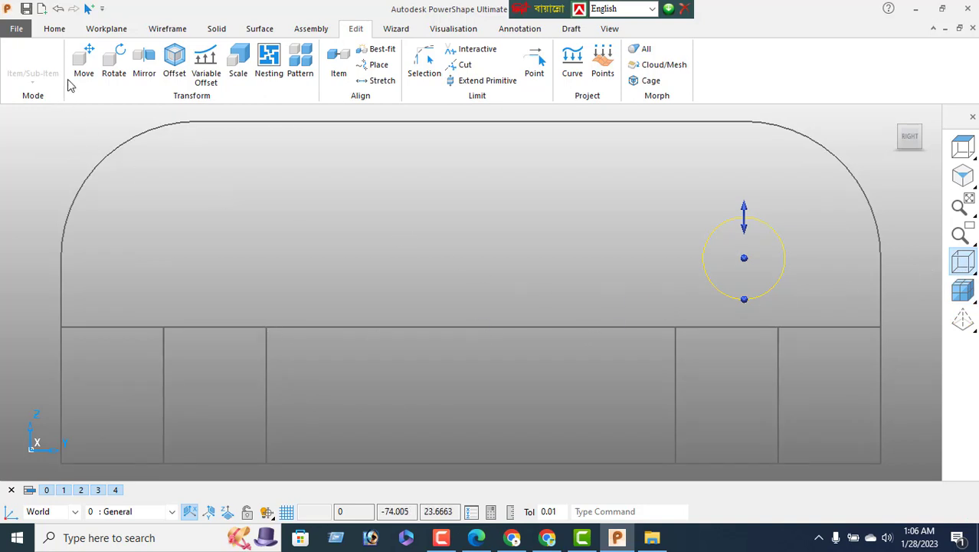
Copy the radius-6 circle from the right arc centre back to the left arc centre
left_click(83, 62)
left_click(44, 140)
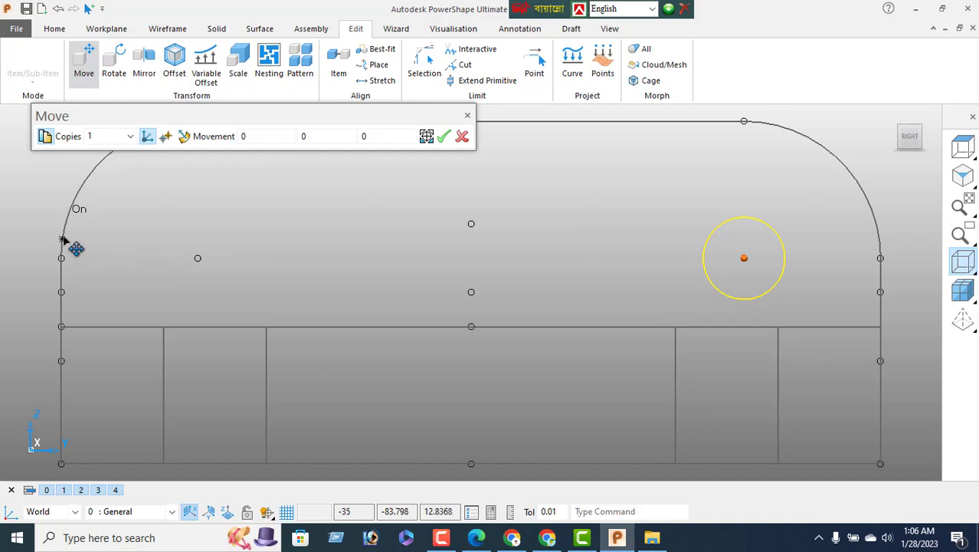
left_click(198, 259)
left_click(446, 140)
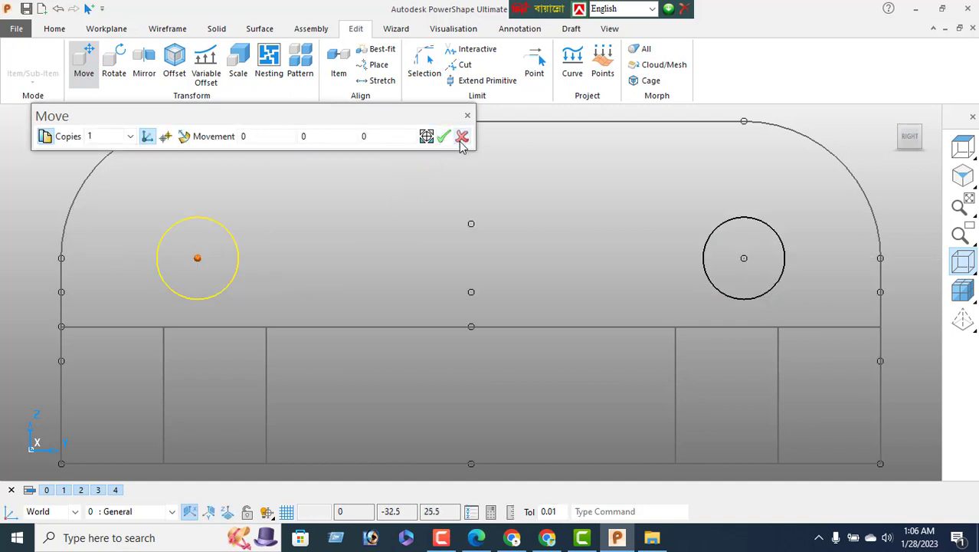
left_click(462, 137)
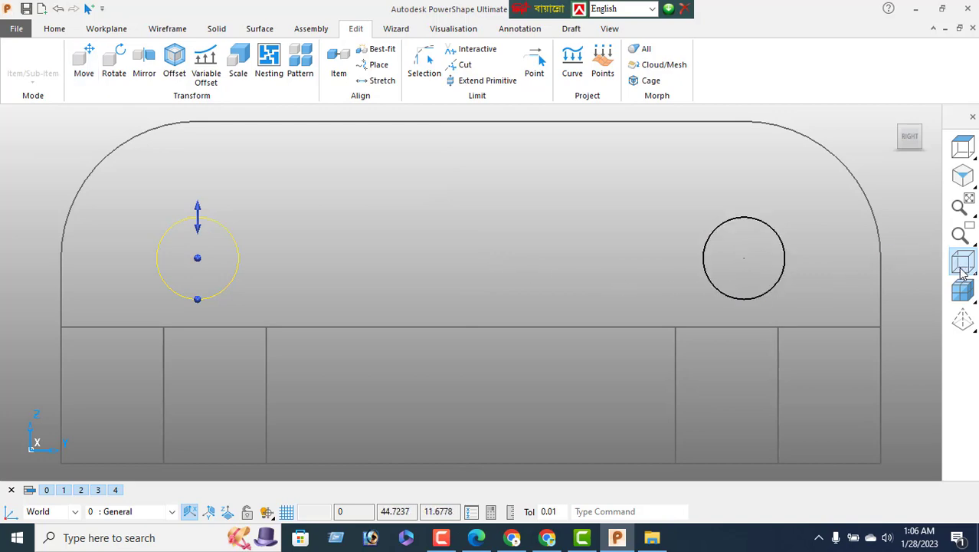
Orbit and zoom into a tilted 3D view to see where the left circle sits against the upright wall
middle_click_drag(439, 281, 387, 326)
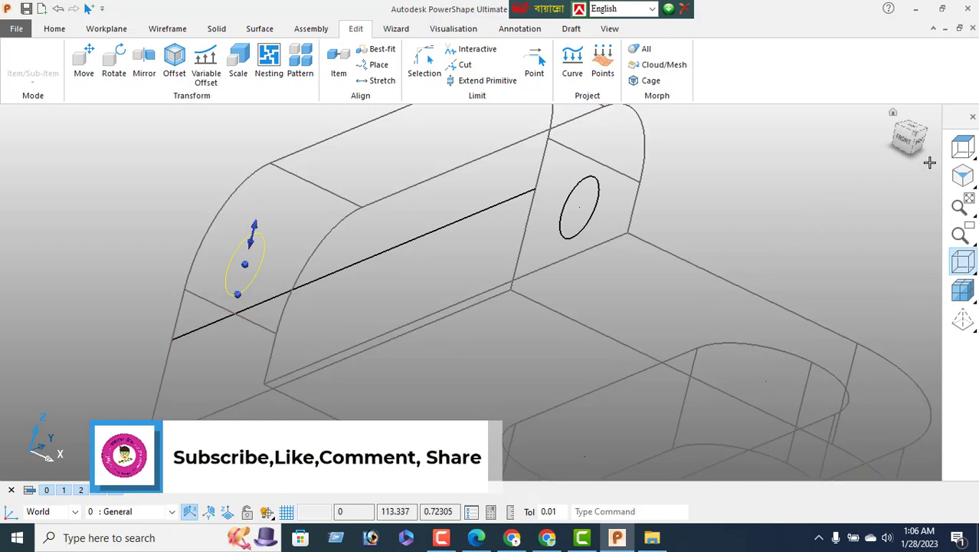
scroll(369, 267, "down", 3)
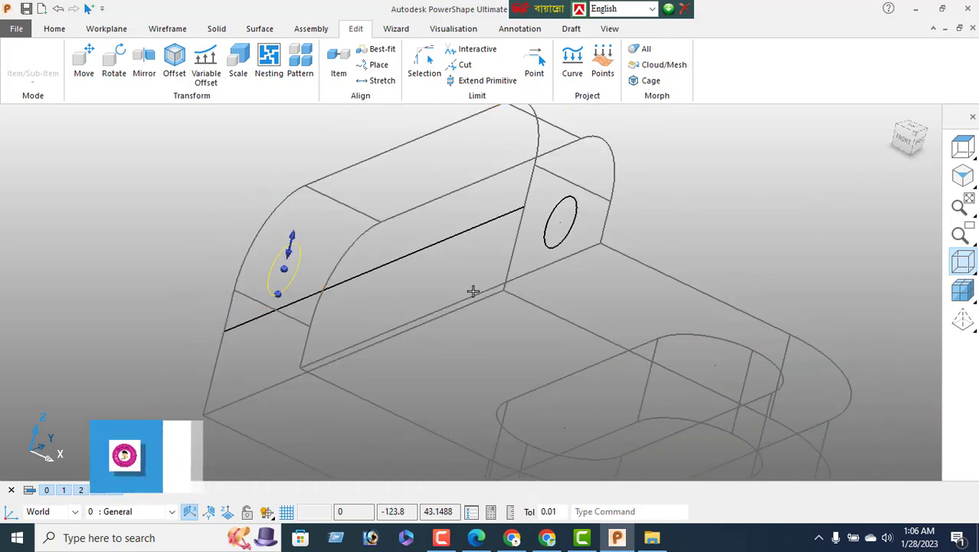
middle_click_drag(165, 286, 371, 317)
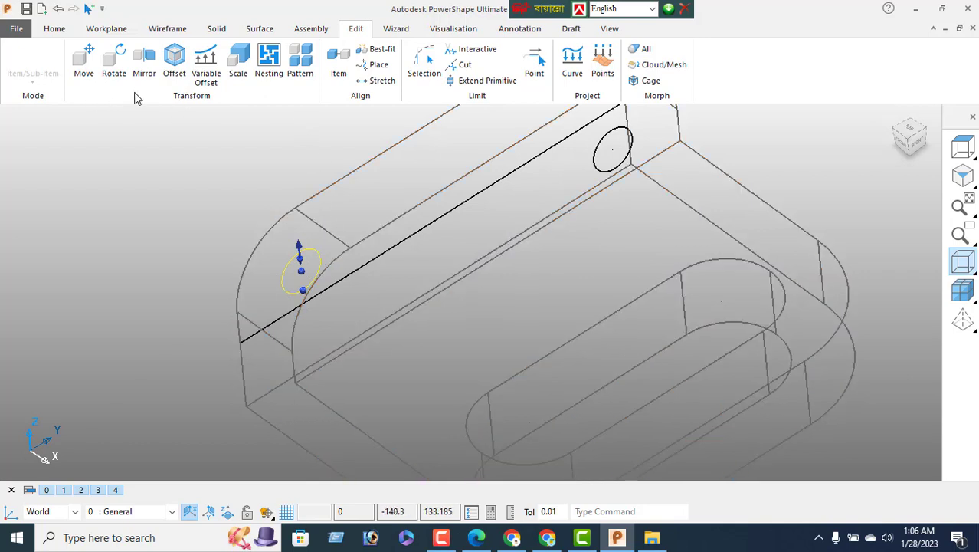
Move the left circle 20 units along X
left_click(83, 61)
type("20")
key("Return")
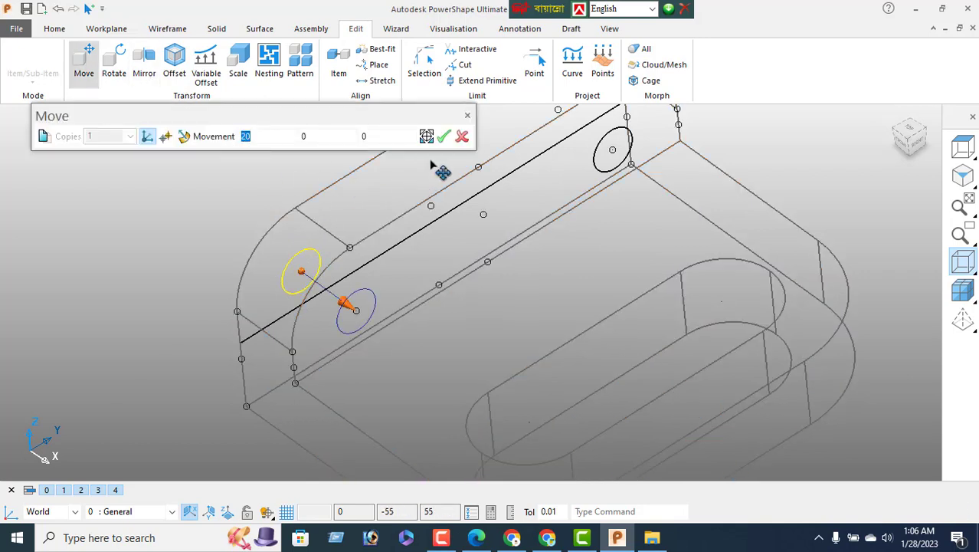
left_click(445, 137)
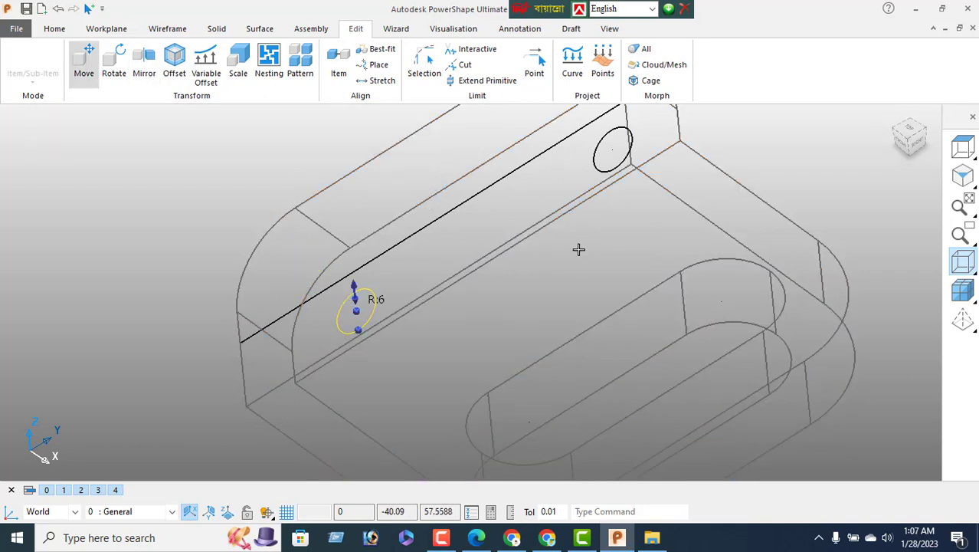
Check both circles on the wall in a shaded 3D view, then return to the right-side view
left_click(918, 143)
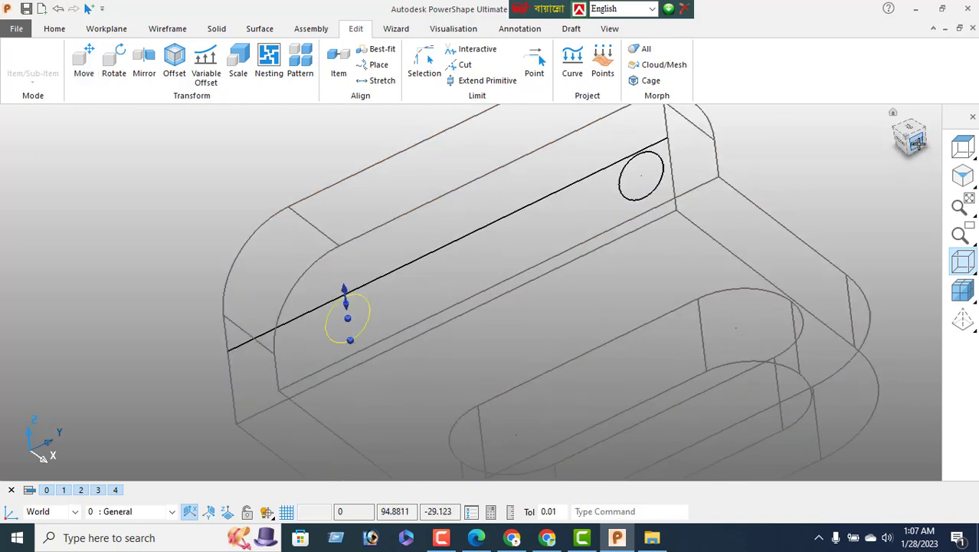
right_click(321, 232)
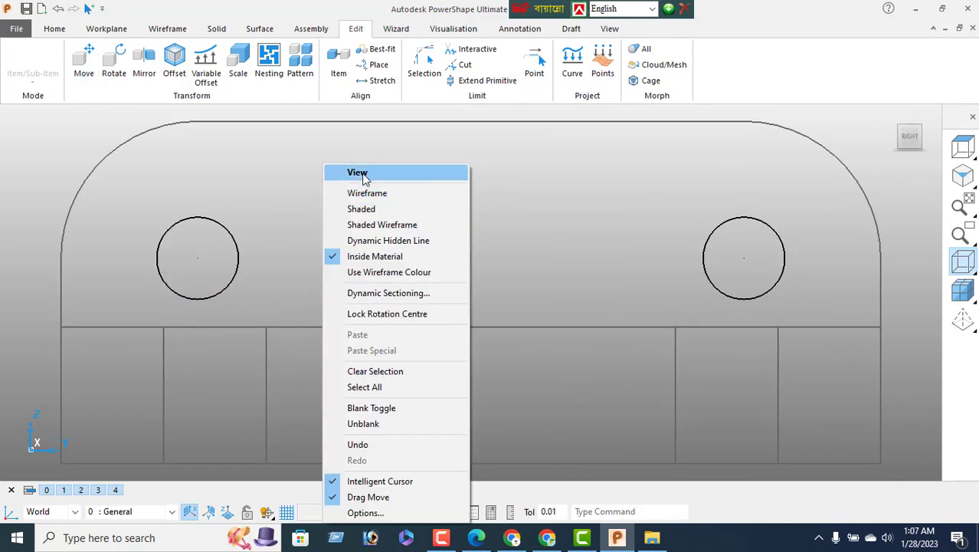
left_click(364, 179)
scroll(411, 306, "down", 5)
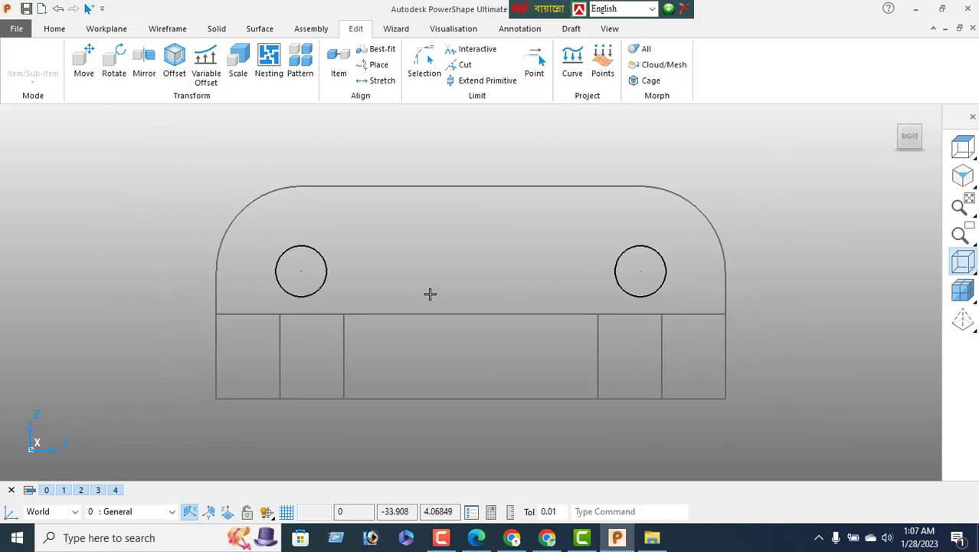
middle_click_drag(410, 291, 835, 318)
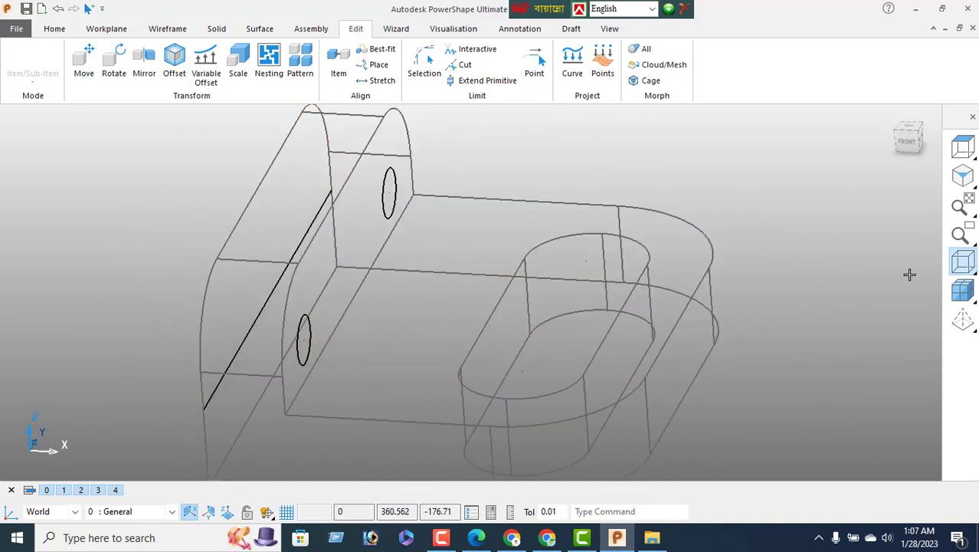
left_click(965, 290)
mouse_move(641, 309)
middle_mouse_down()
mouse_move(615, 329)
mouse_move(340, 281)
mouse_move(568, 339)
mouse_move(639, 299)
middle_mouse_up()
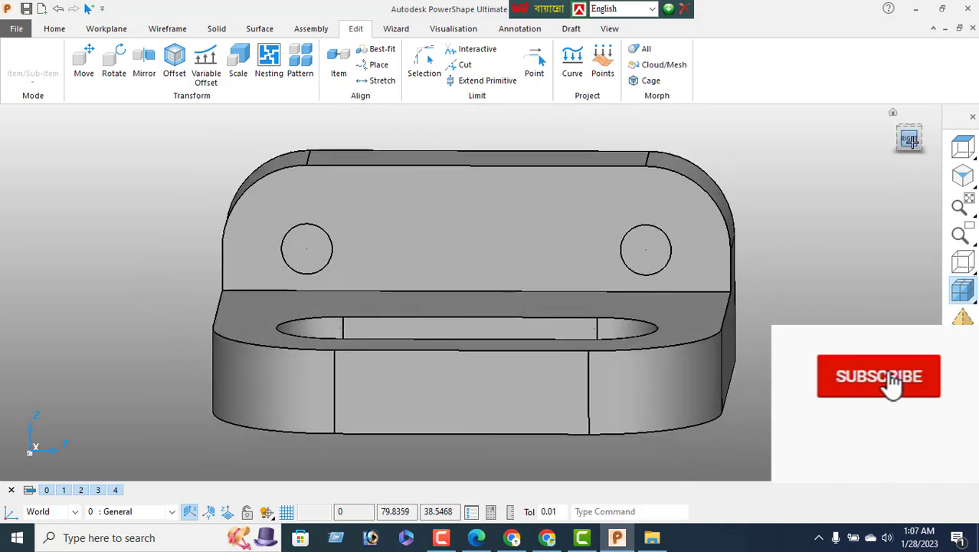
left_click(910, 139)
Draw two lines joining the tops and the bottoms of the two circles
left_click(168, 28)
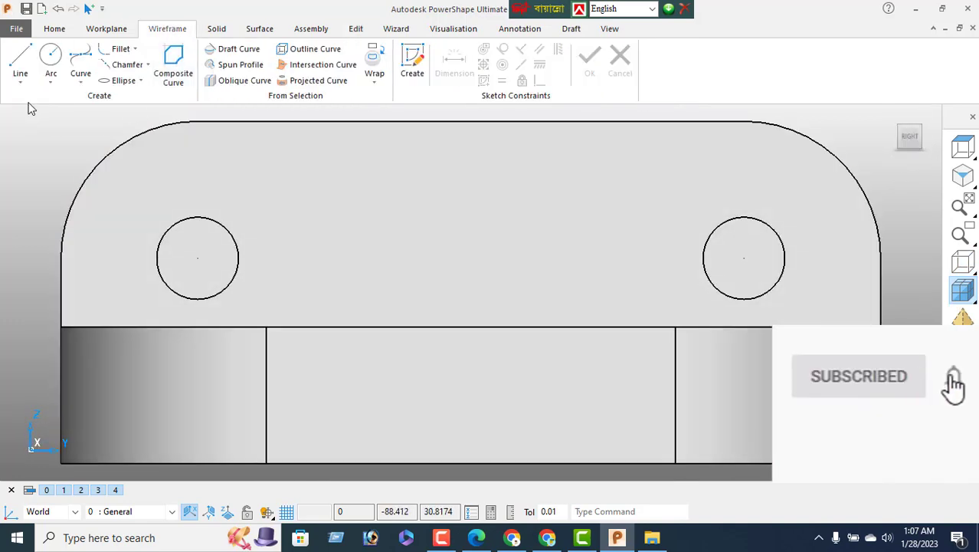
left_click(20, 61)
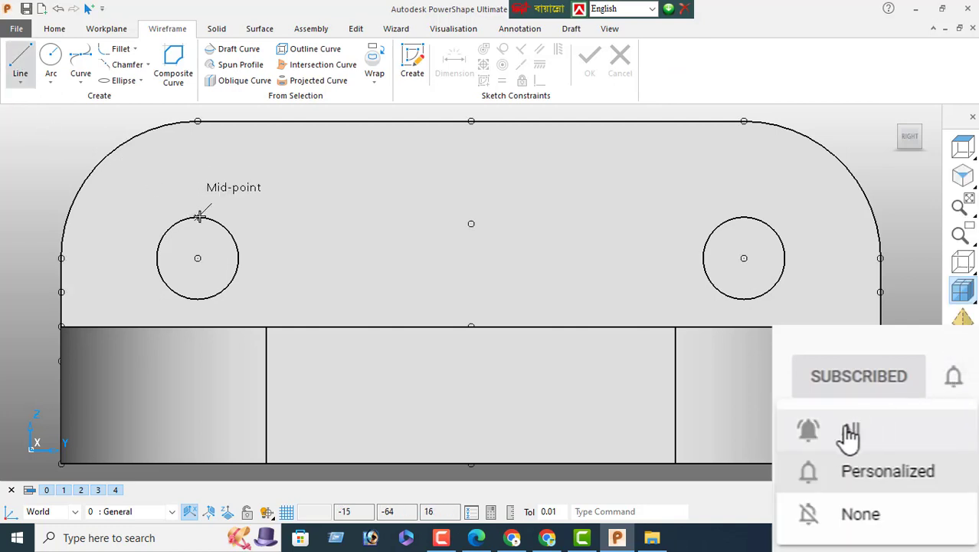
left_click(198, 217)
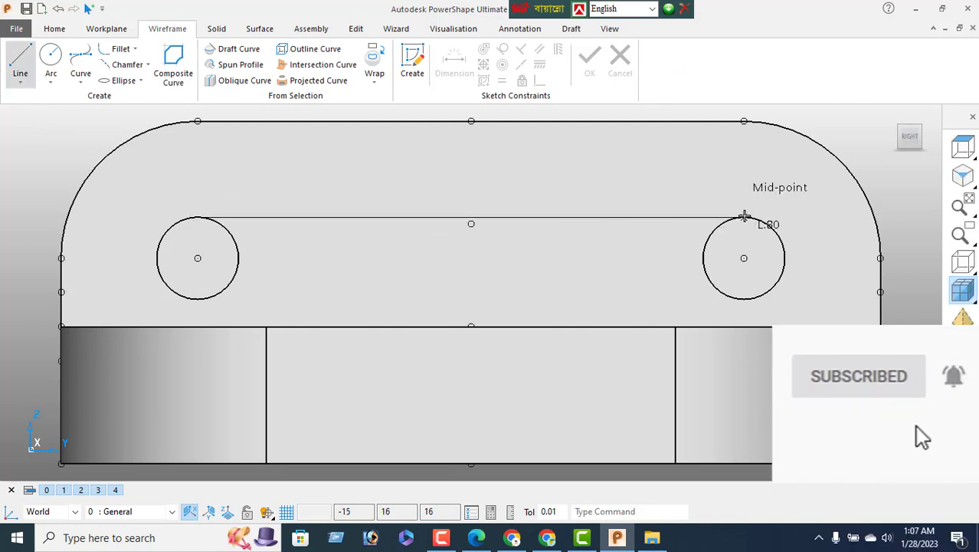
left_click(744, 217)
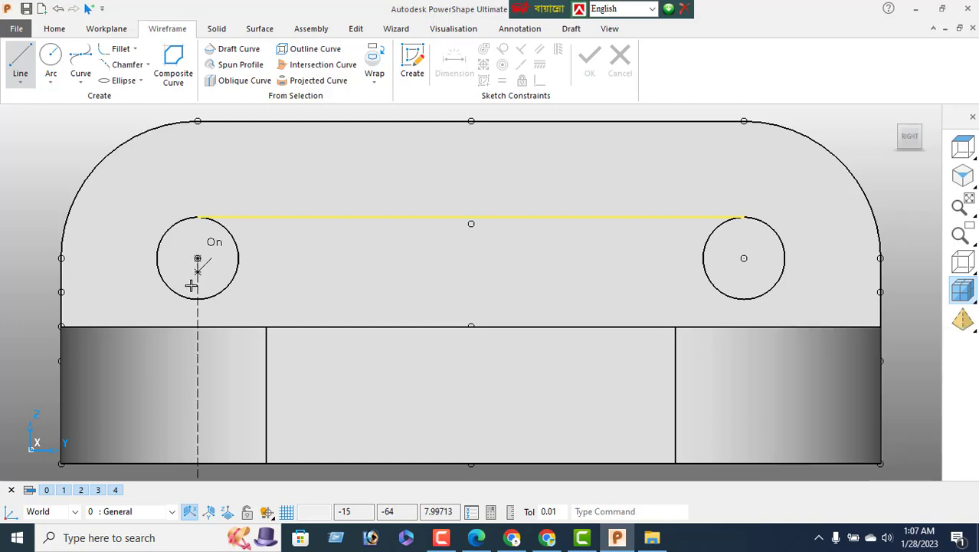
left_click(197, 299)
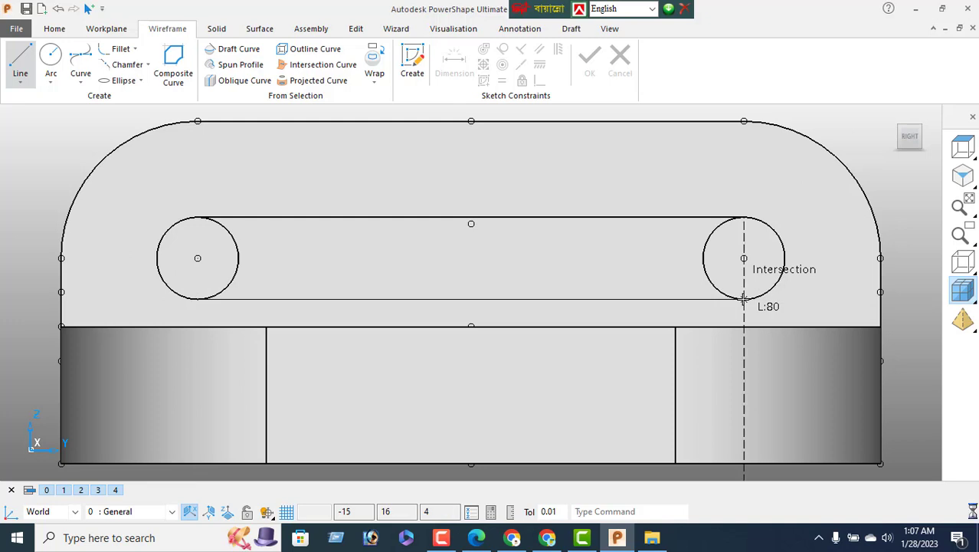
left_click(744, 299)
right_click(23, 164)
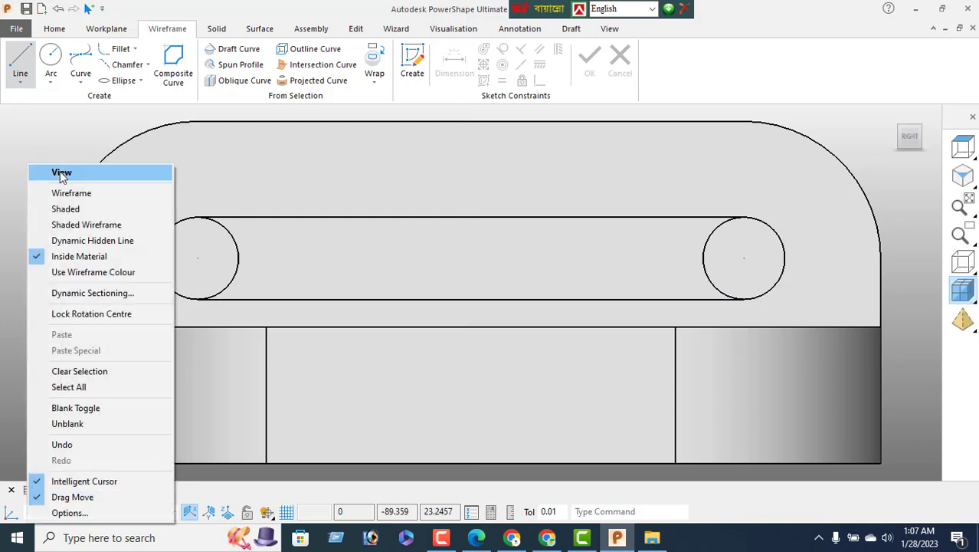
left_click(60, 170)
Trim the lines and circles into an obround slot outline
left_click(356, 30)
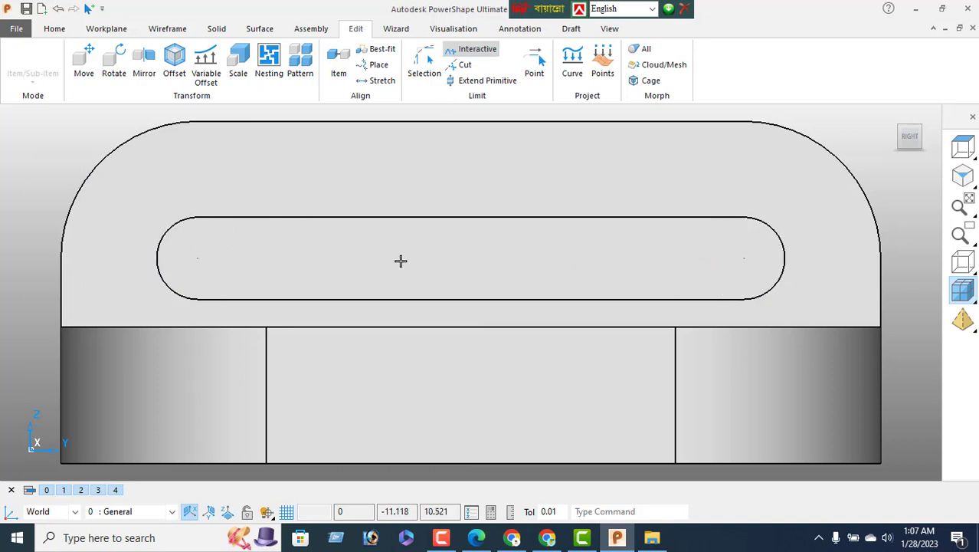
right_click(18, 174)
left_click(42, 169)
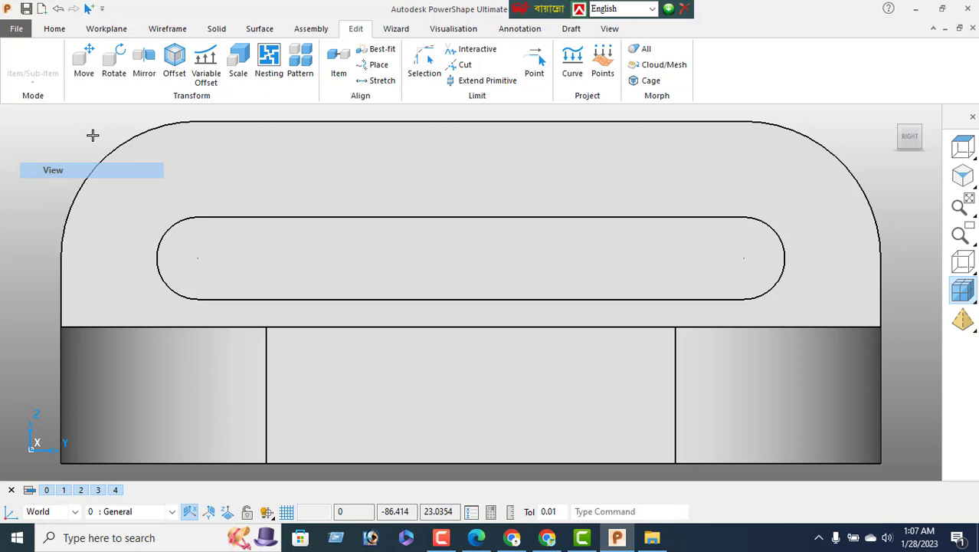
Join the slot's lines and arcs into a single composite curve
left_click(167, 29)
left_click(173, 67)
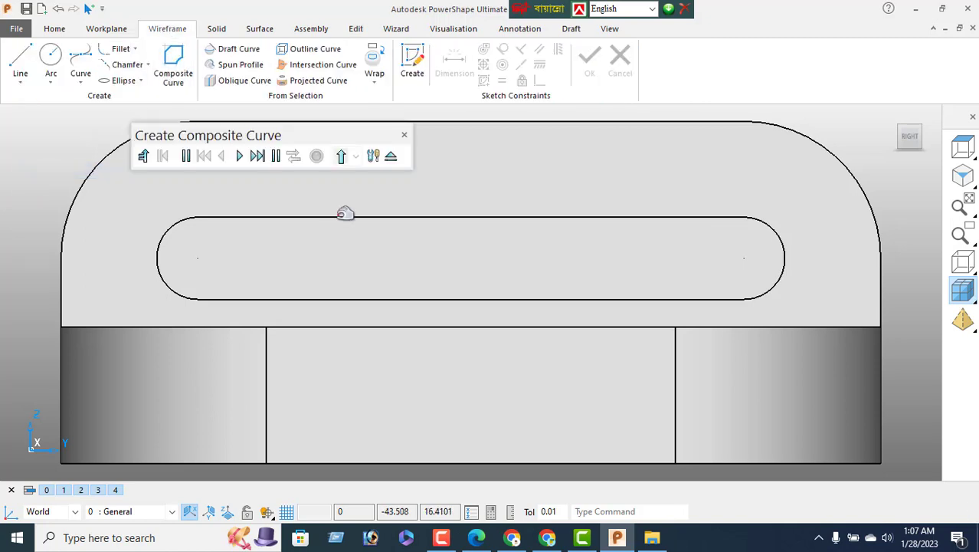
left_click(319, 159)
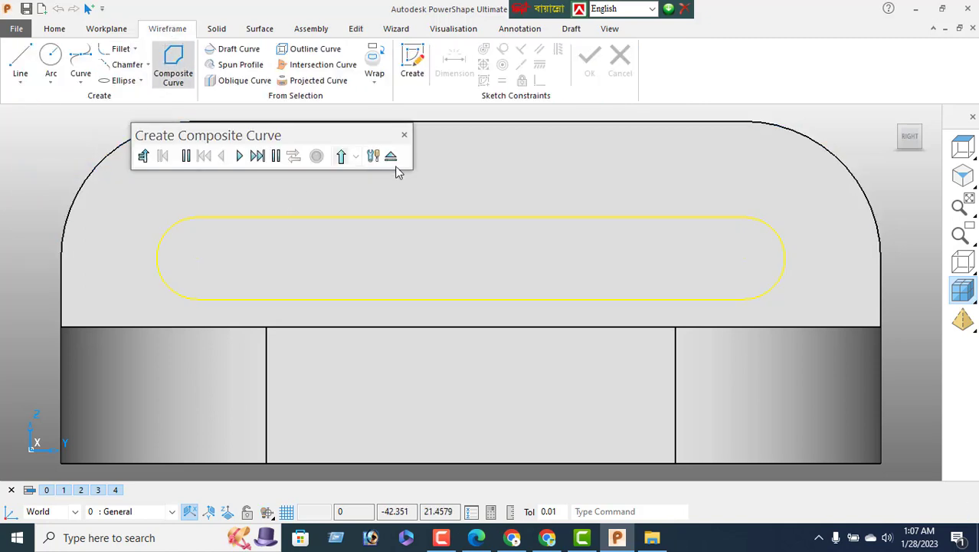
left_click(392, 157)
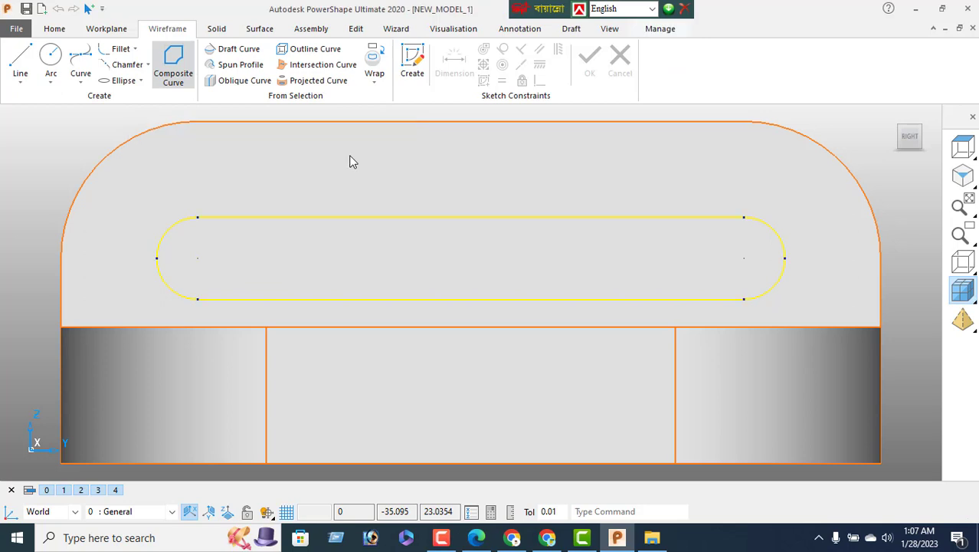
left_click(217, 29)
Cut the composite slot curve through the upright wall with cut type Through
left_click(526, 50)
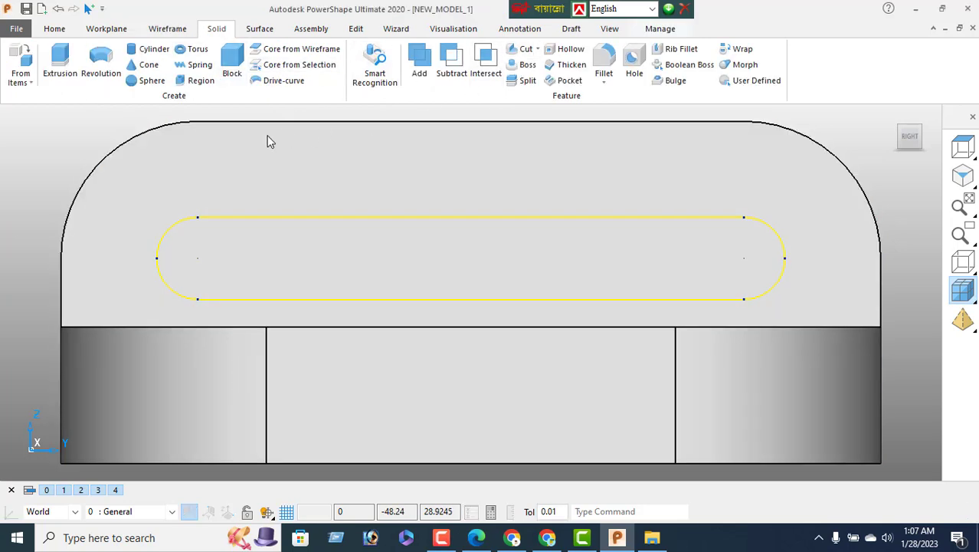
left_click(111, 40)
left_click(88, 63)
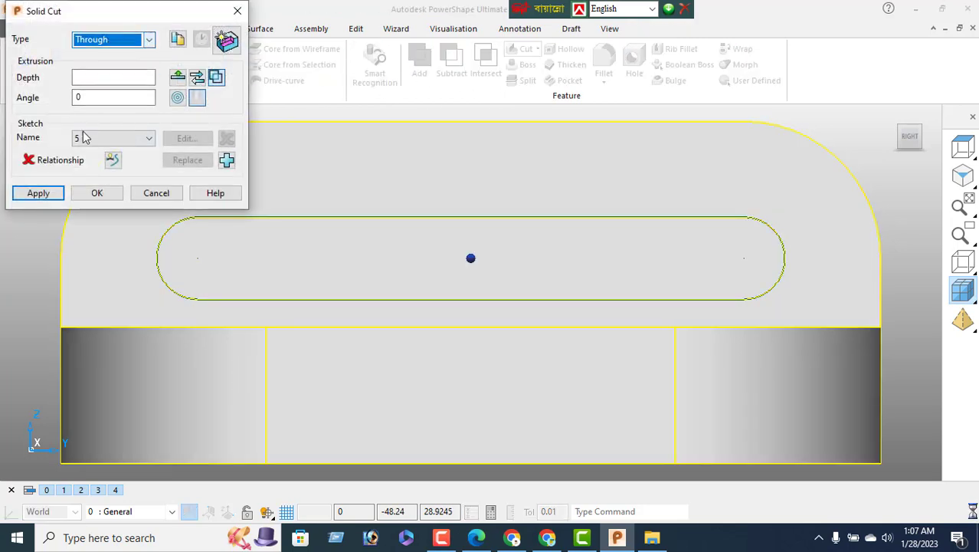
left_click(38, 194)
left_click(153, 192)
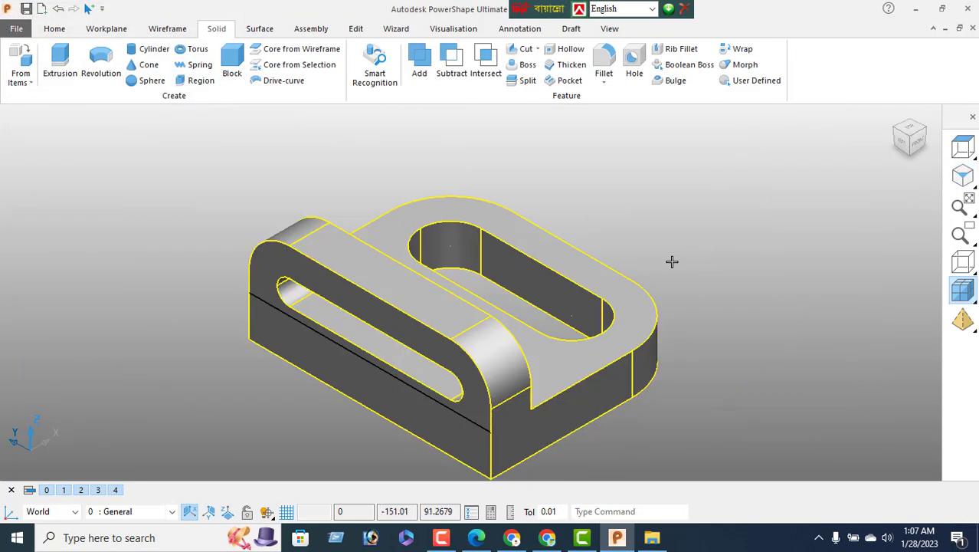
Orbit to check the new slot, then box-select the whole bracket
right_click(706, 160)
left_click(771, 171)
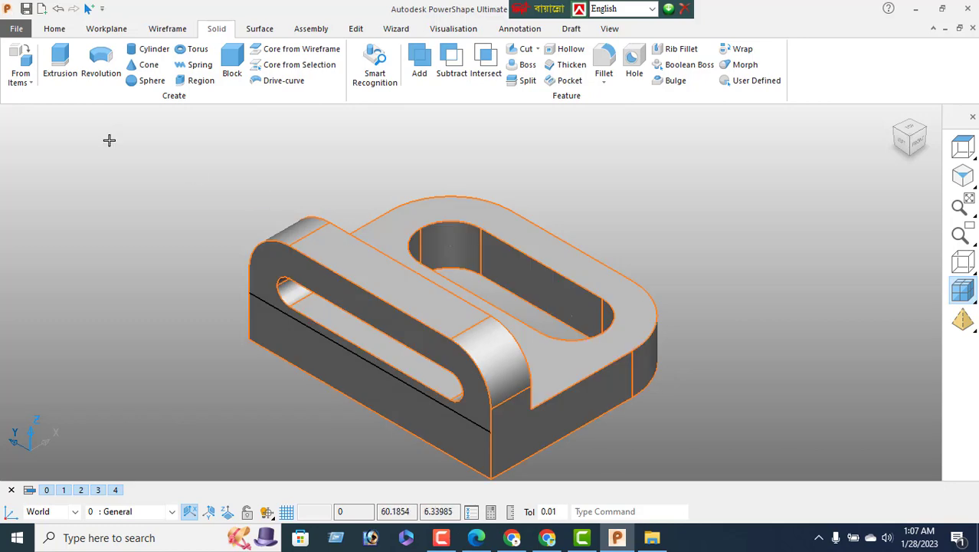
left_click(54, 28)
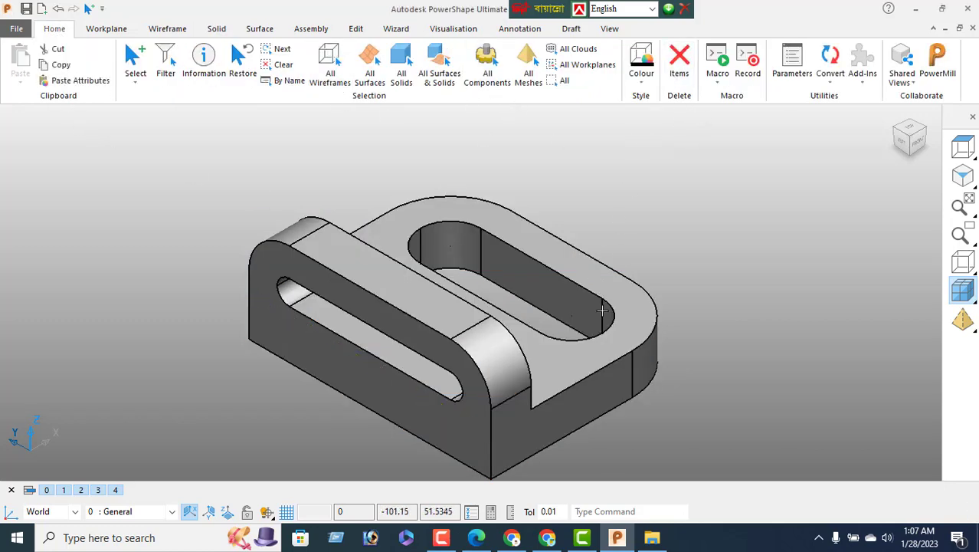
middle_click_drag(429, 176, 580, 344)
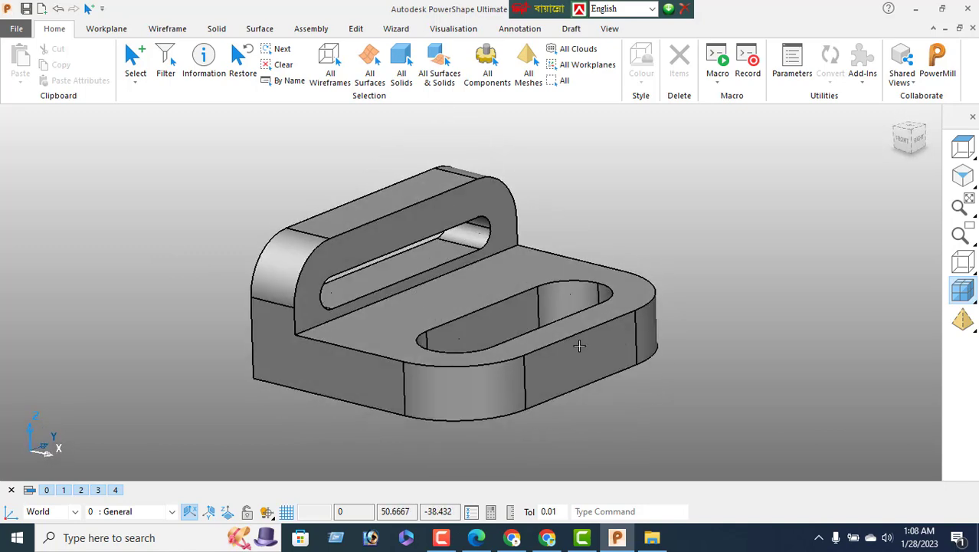
left_click_drag(258, 157, 769, 426)
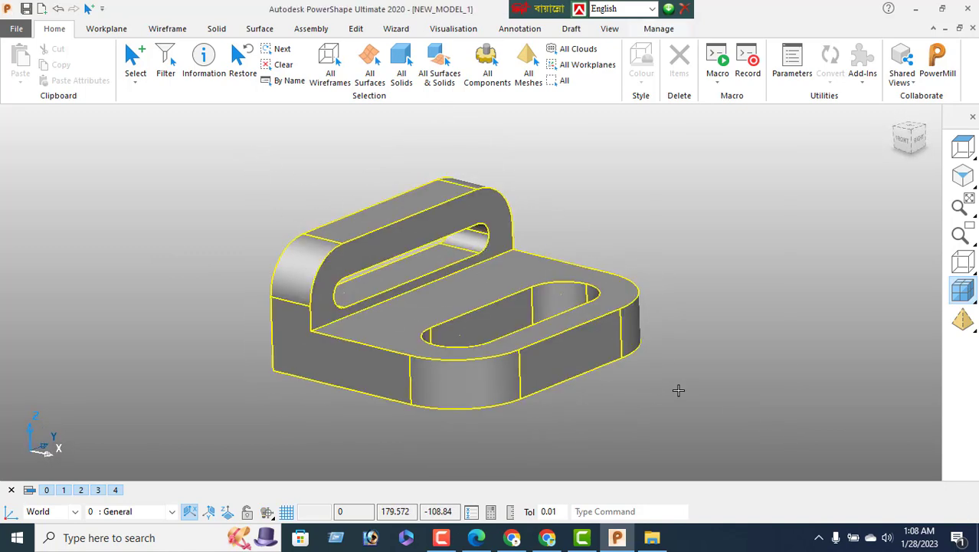
Give the selected bracket the magenta/purple colour, inspect it, and switch to the reference PDF
left_click(641, 81)
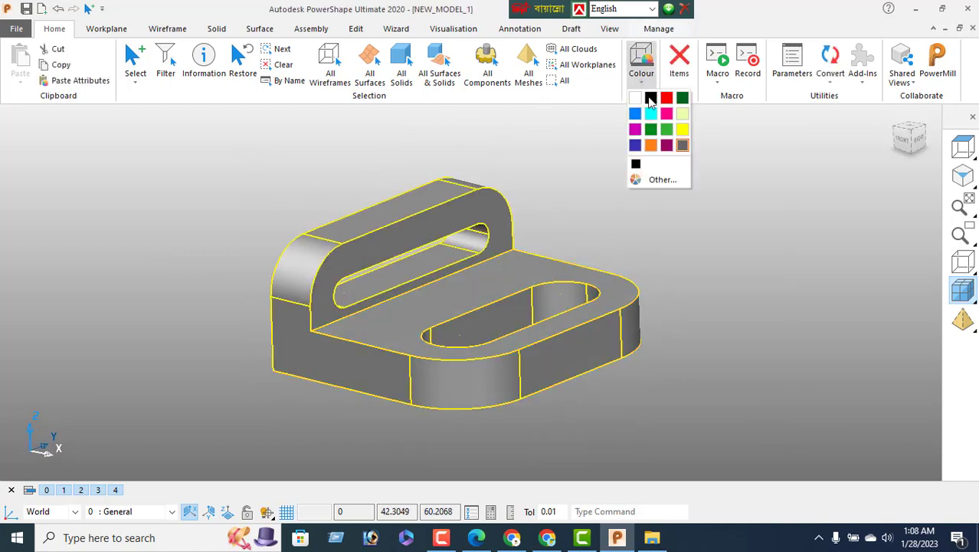
left_click(635, 130)
right_click(133, 185)
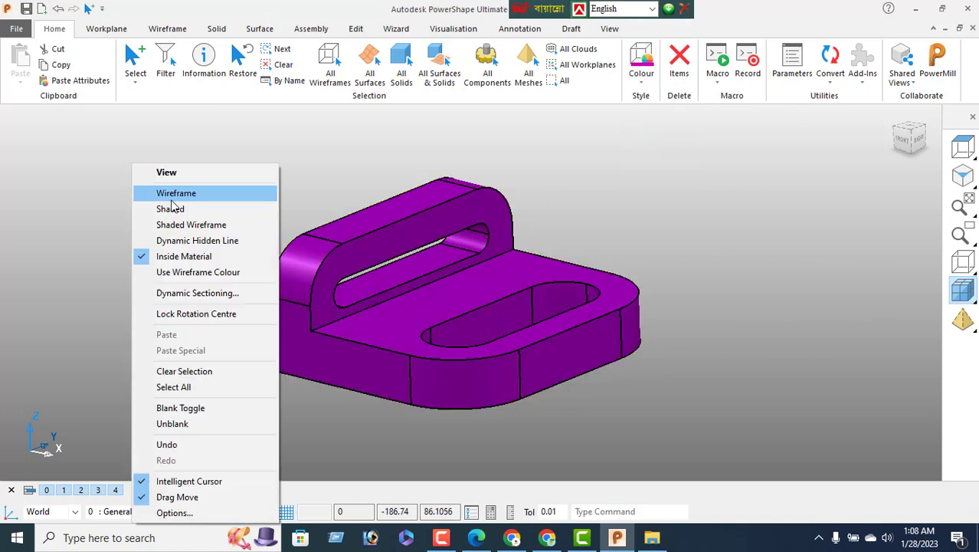
left_click(170, 174)
middle_click_drag(618, 287, 566, 425)
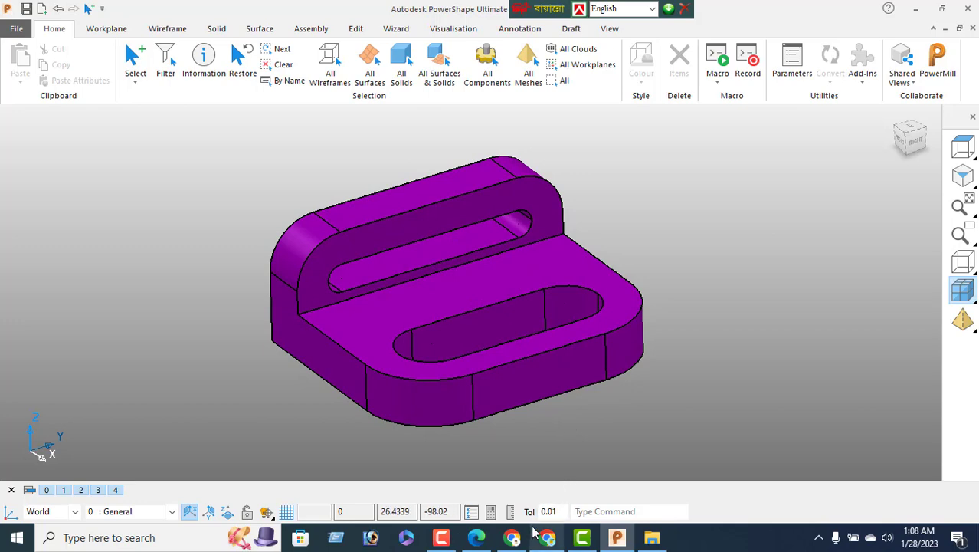
left_click(476, 537)
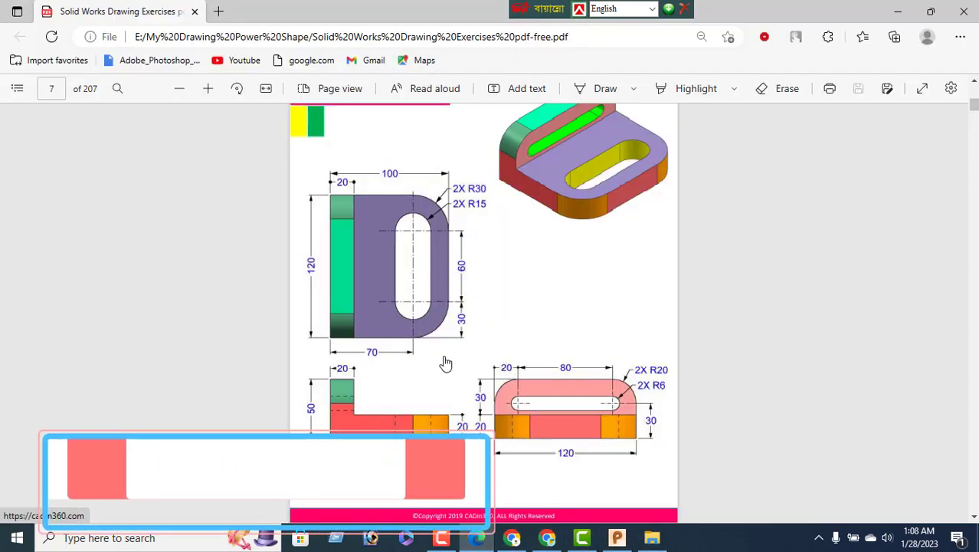
Scroll the PDF to the Exercise-02 drawing, then go back to PowerShape
scroll(602, 262, "up", 3)
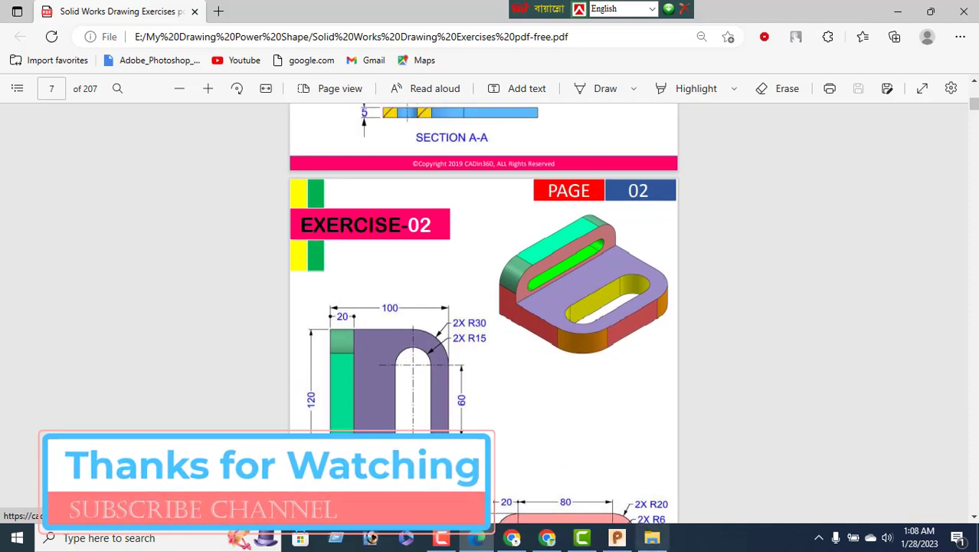
left_click(617, 537)
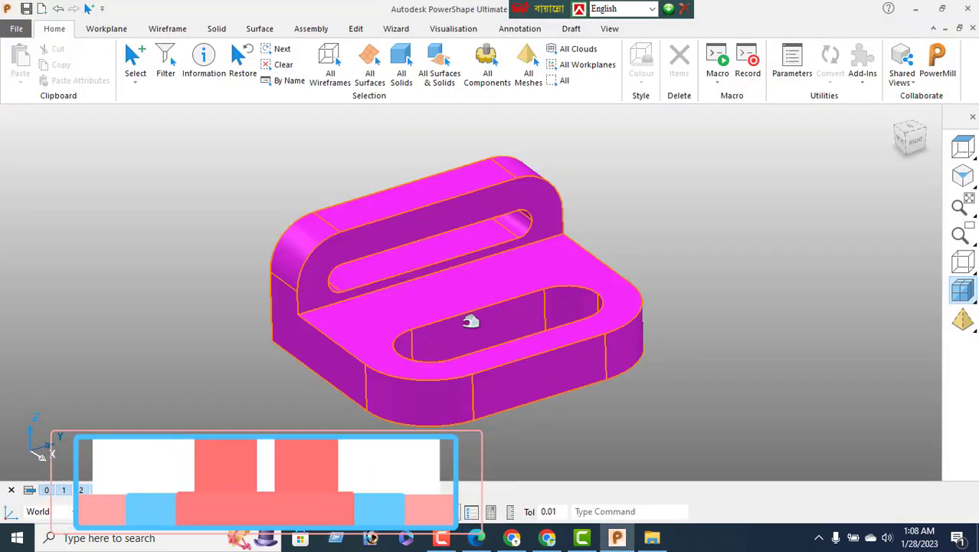
middle_click_drag(434, 301, 370, 298)
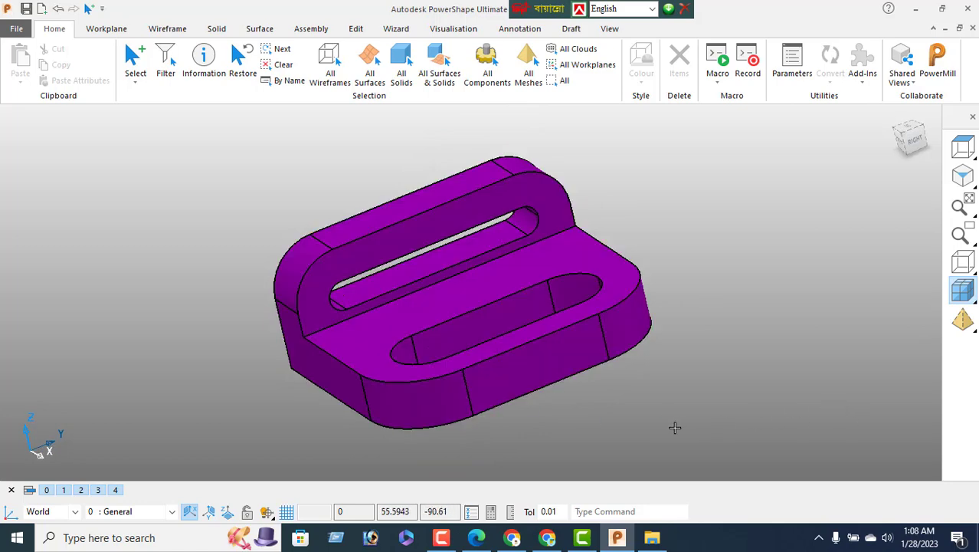
scroll(577, 356, "down", 1)
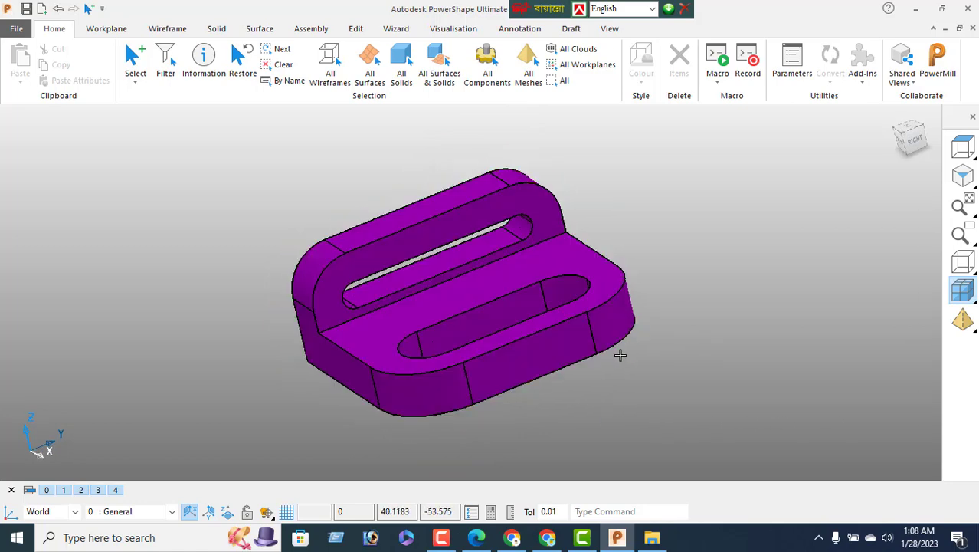